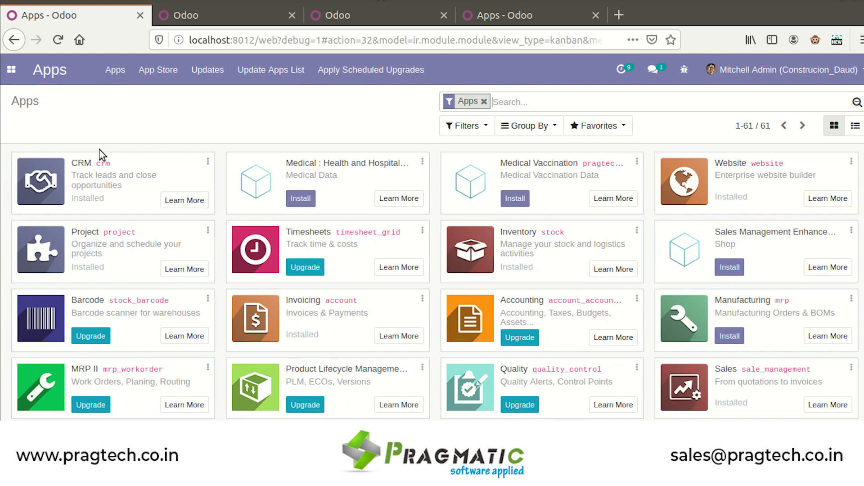
{"action": "left_click", "coordinate": [11, 72]}
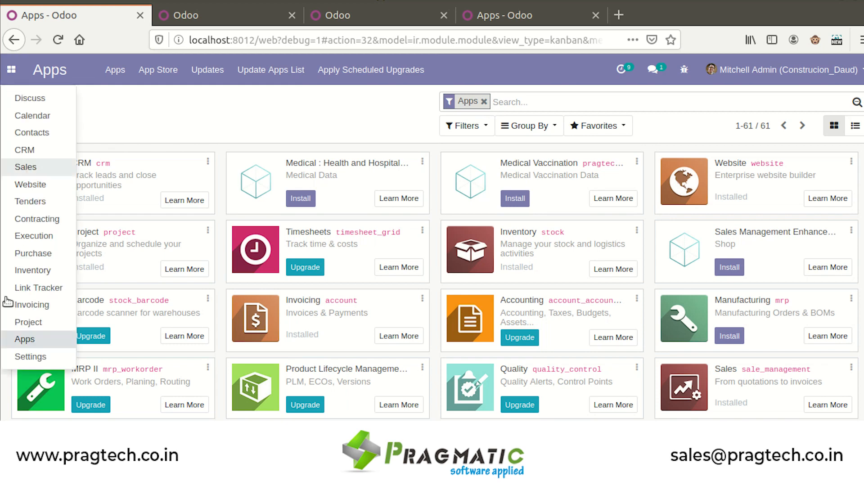
{"action": "left_click", "coordinate": [44, 328]}
{"action": "left_click", "coordinate": [10, 69]}
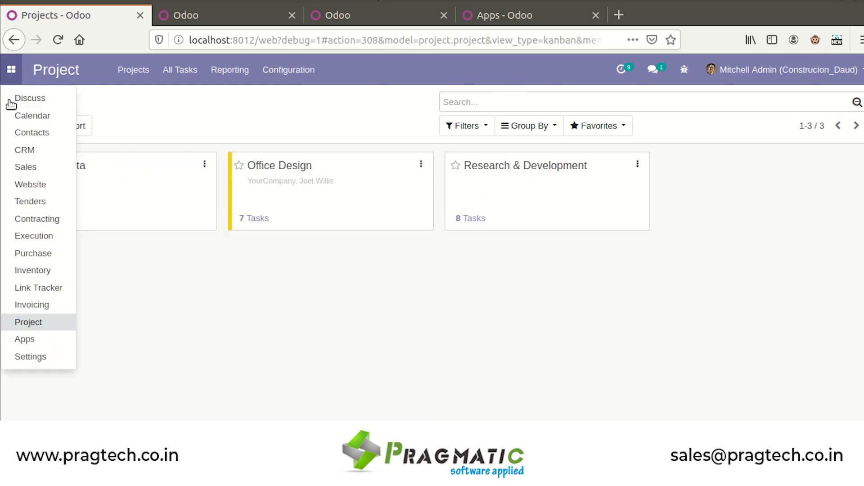
{"action": "left_click", "coordinate": [43, 340]}
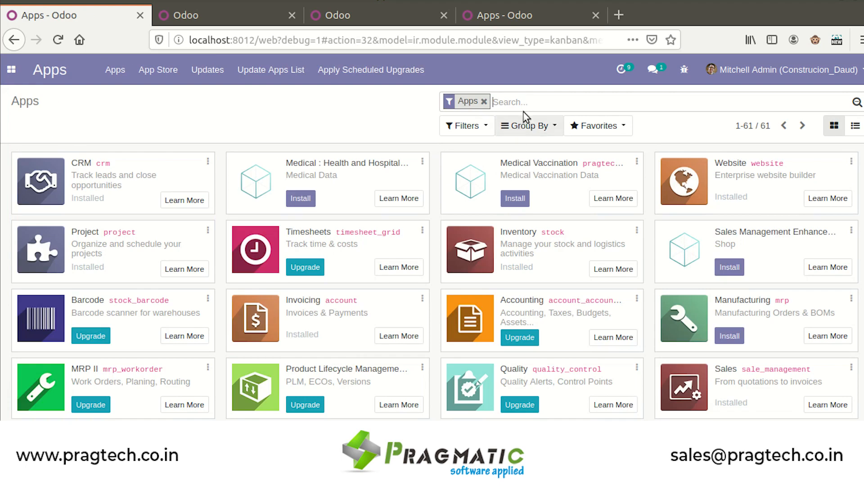
Search all modules for "construction" without the Apps filter, and clear the search
{"action": "type", "text": "con"}
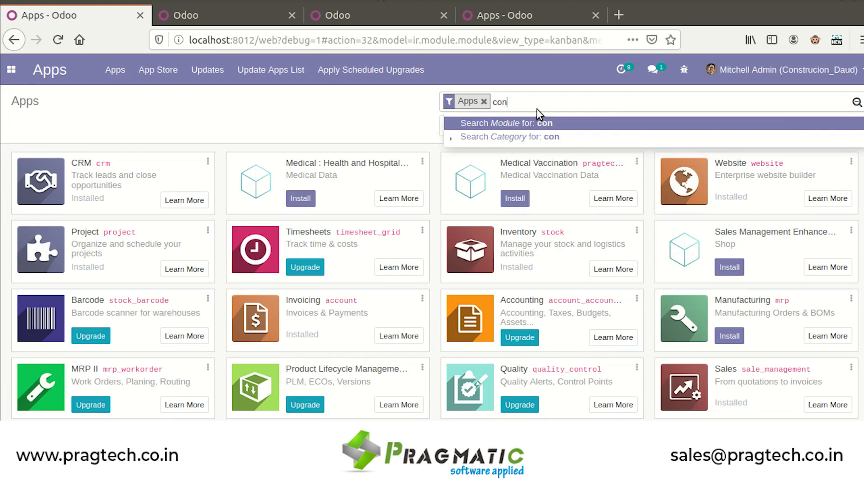
{"action": "type", "text": "struction"}
{"action": "key", "text": "Return"}
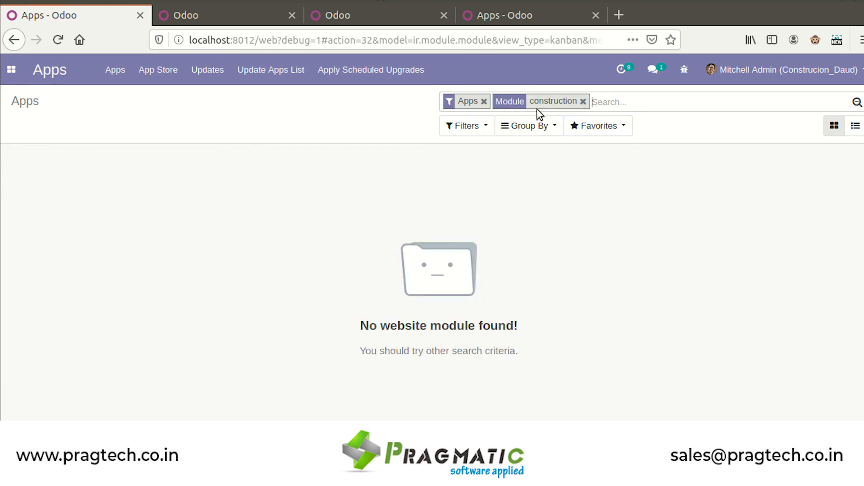
{"action": "left_click", "coordinate": [483, 102]}
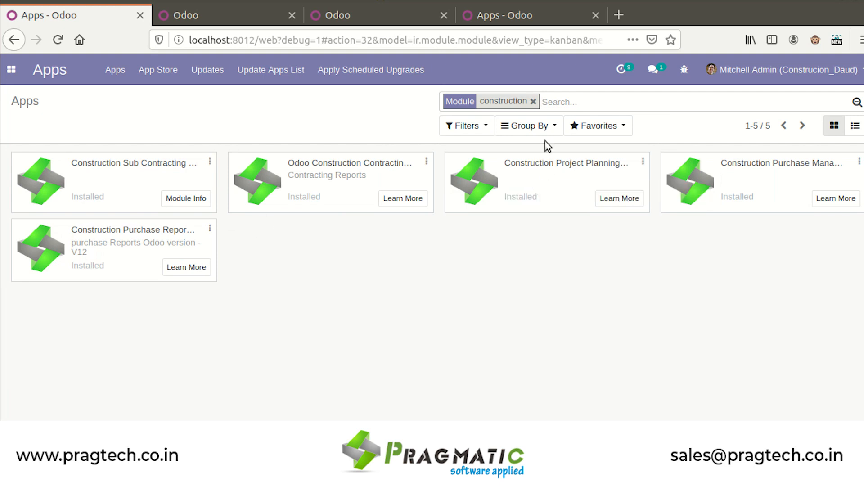
{"action": "left_click", "coordinate": [534, 102]}
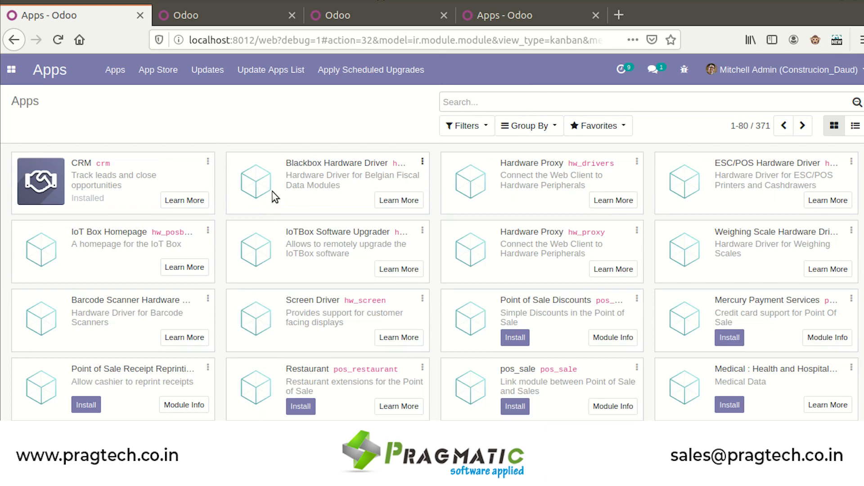
Open the administrator's user record in the Settings user list
{"action": "left_click", "coordinate": [13, 73]}
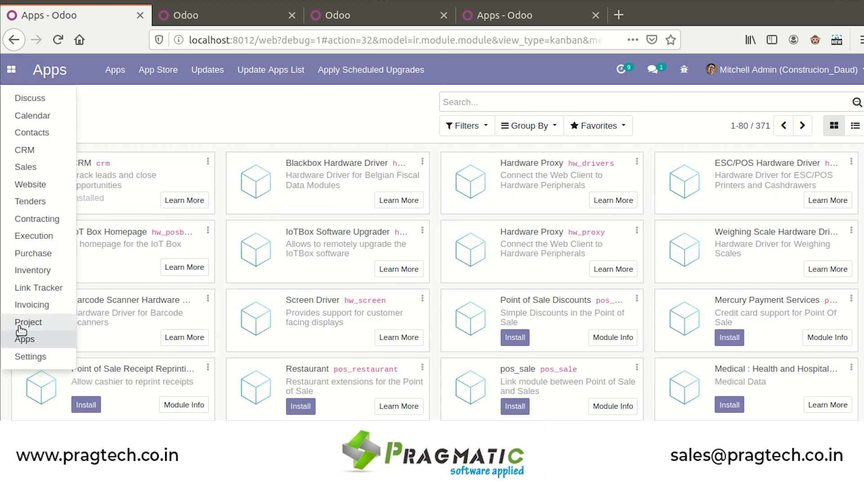
{"action": "left_click", "coordinate": [32, 356]}
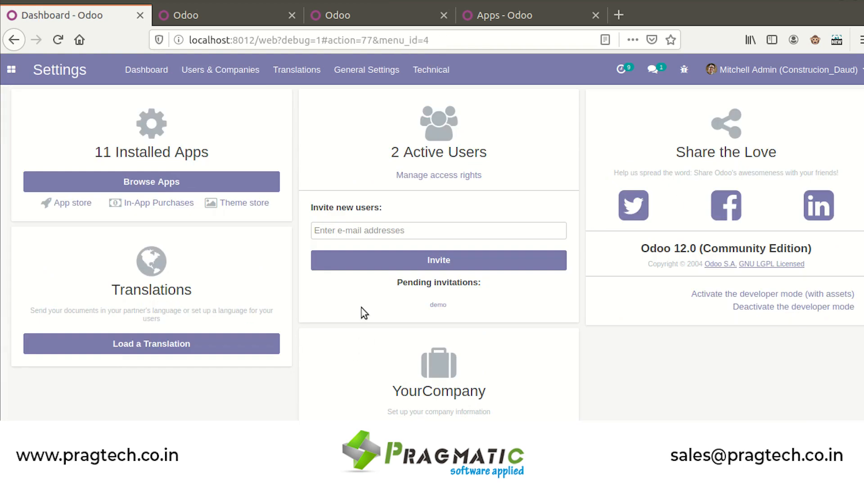
{"action": "left_click", "coordinate": [243, 80]}
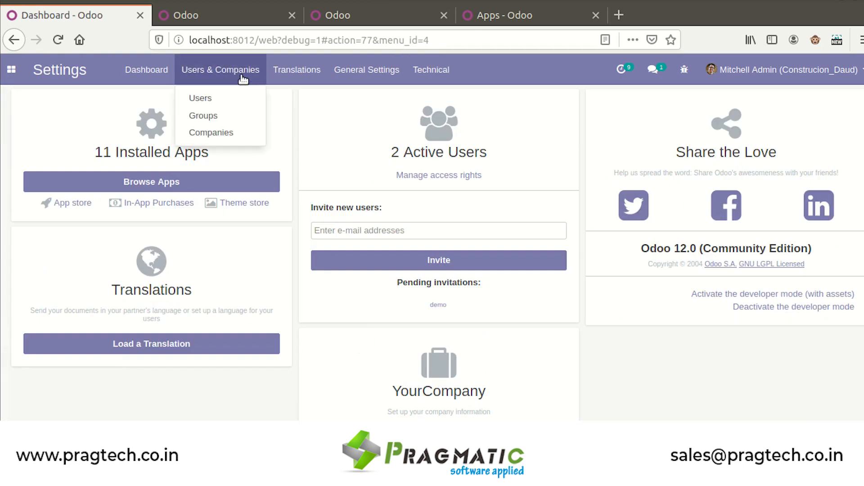
{"action": "left_click", "coordinate": [215, 102]}
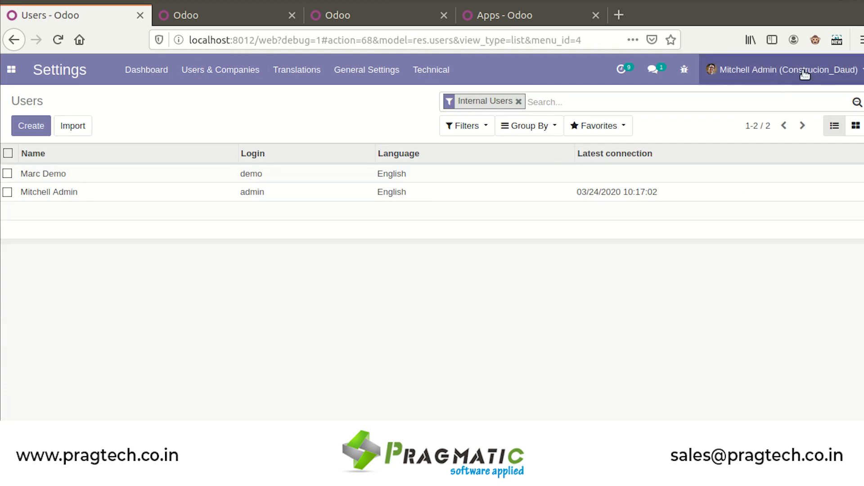
{"action": "left_click", "coordinate": [296, 194]}
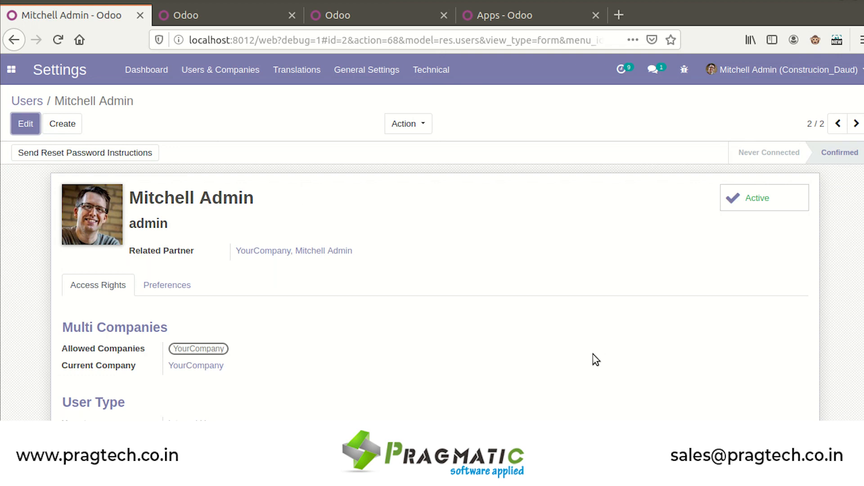
Examine the administrator's Contracting module access, PPC module access and Pragtech Purchase rights
{"action": "scroll", "coordinate": [433, 351], "scroll_direction": "down", "scroll_amount": 8}
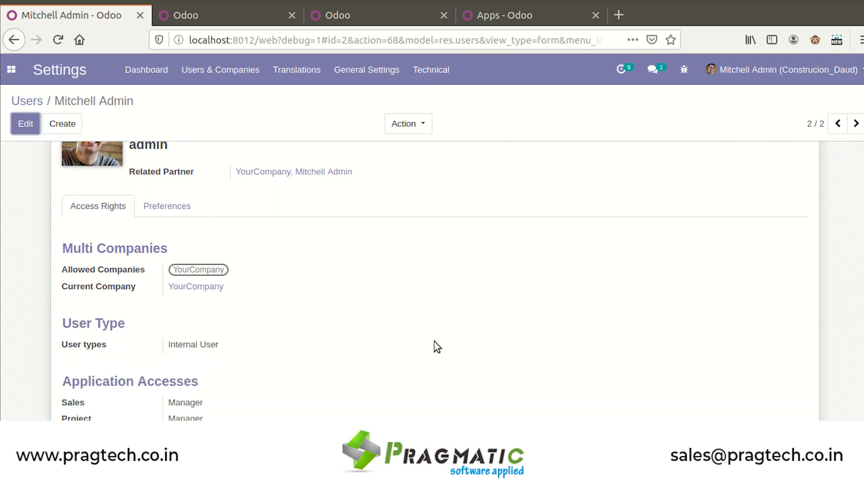
{"action": "scroll", "coordinate": [435, 347], "scroll_direction": "down", "scroll_amount": 3}
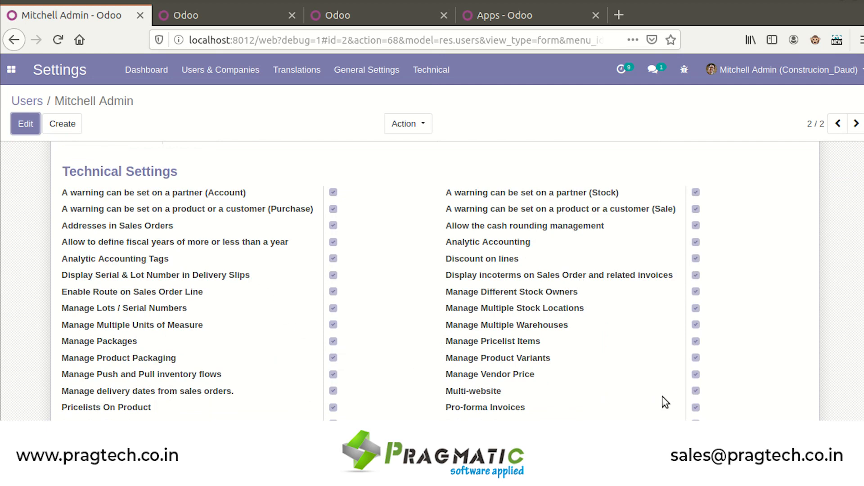
{"action": "scroll", "coordinate": [665, 402], "scroll_direction": "down", "scroll_amount": 3}
{"action": "scroll", "coordinate": [664, 401], "scroll_direction": "down", "scroll_amount": 4}
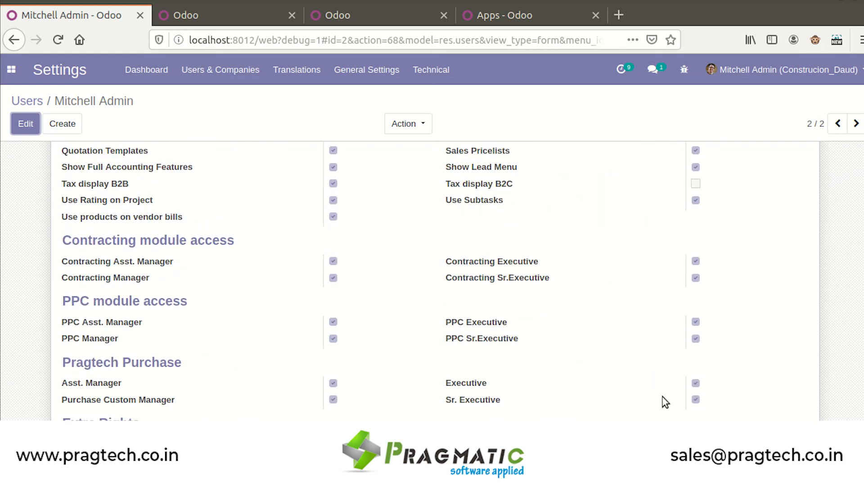
{"action": "left_click_drag", "start_coordinate": [63, 242], "coordinate": [234, 241]}
{"action": "left_click_drag", "start_coordinate": [64, 300], "coordinate": [188, 301]}
{"action": "left_click_drag", "start_coordinate": [91, 360], "coordinate": [181, 363]}
{"action": "scroll", "coordinate": [211, 362], "scroll_direction": "down", "scroll_amount": 2}
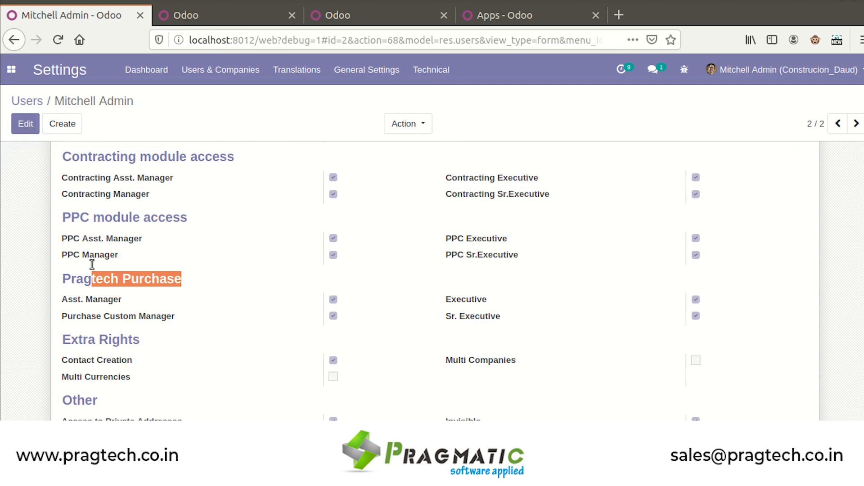
Create a new project named "Amanora" in the Project application
{"action": "left_click", "coordinate": [11, 72]}
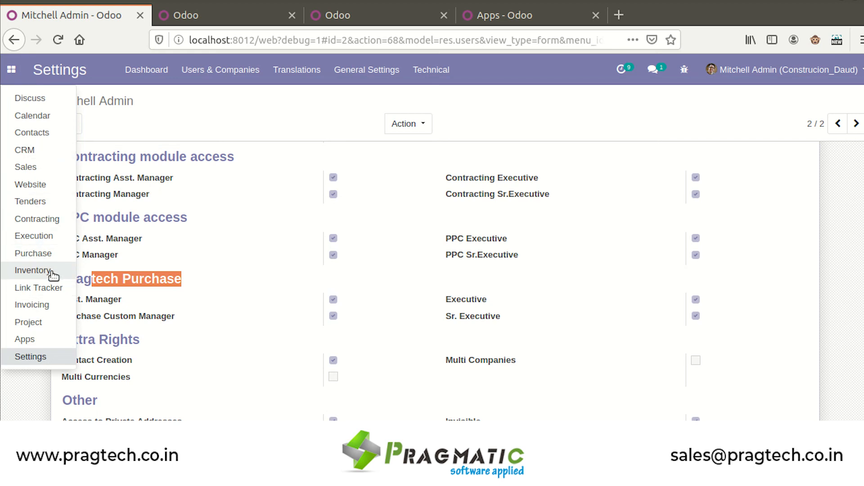
{"action": "left_click", "coordinate": [32, 322]}
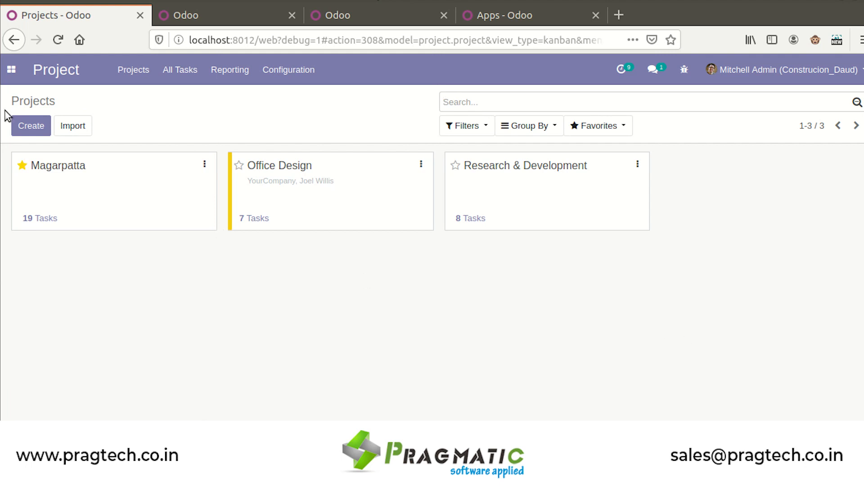
{"action": "left_click", "coordinate": [25, 128]}
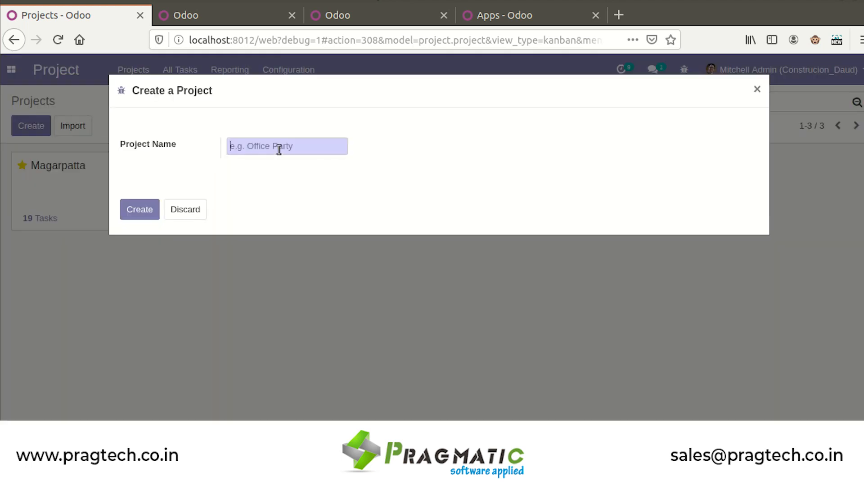
{"action": "type", "text": "Amanora"}
{"action": "left_click", "coordinate": [140, 211]}
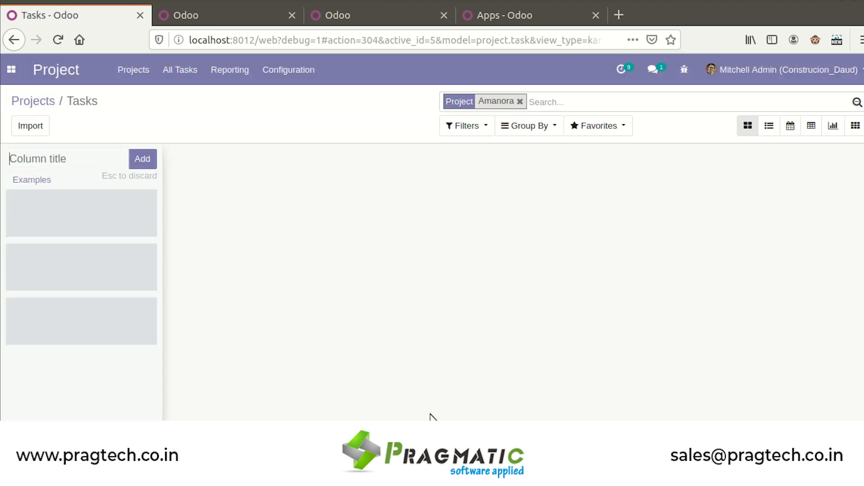
Open the Amanora project's form for editing from the project list and save it
{"action": "left_click", "coordinate": [48, 108]}
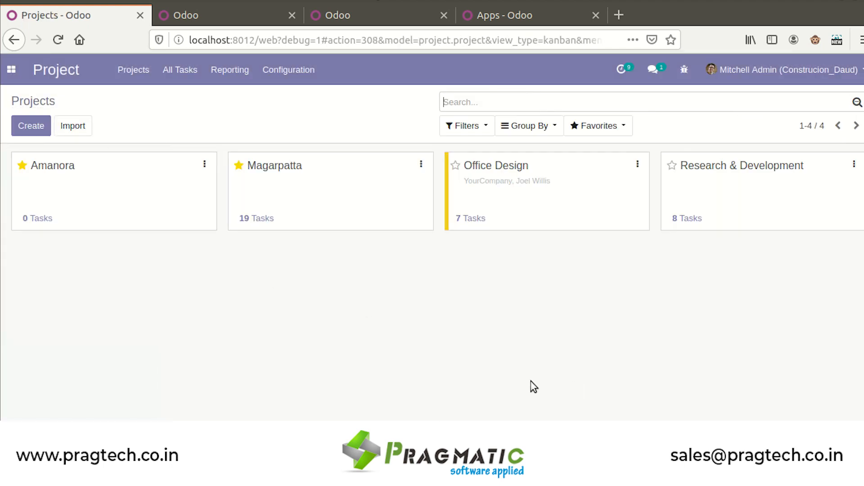
{"action": "left_click", "coordinate": [205, 164]}
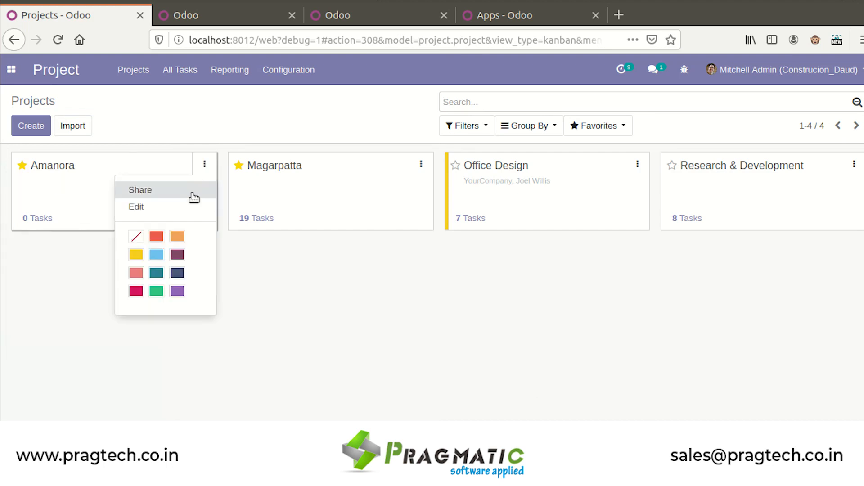
{"action": "left_click", "coordinate": [188, 205]}
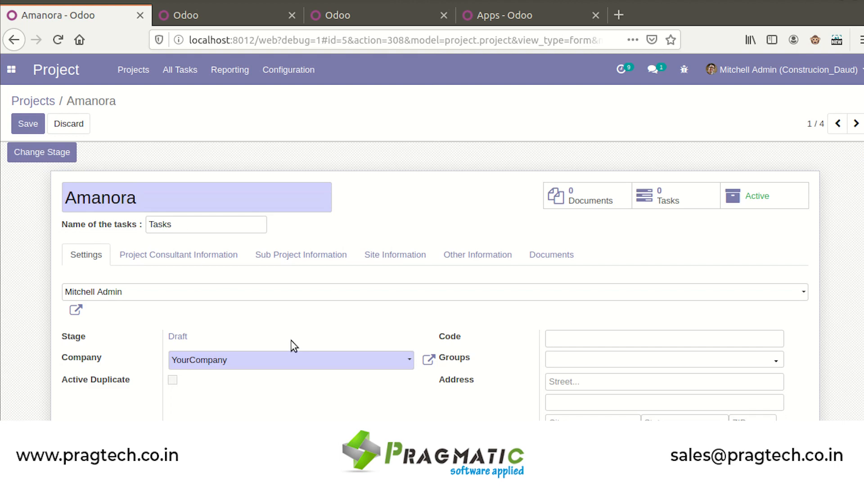
{"action": "left_click", "coordinate": [23, 128]}
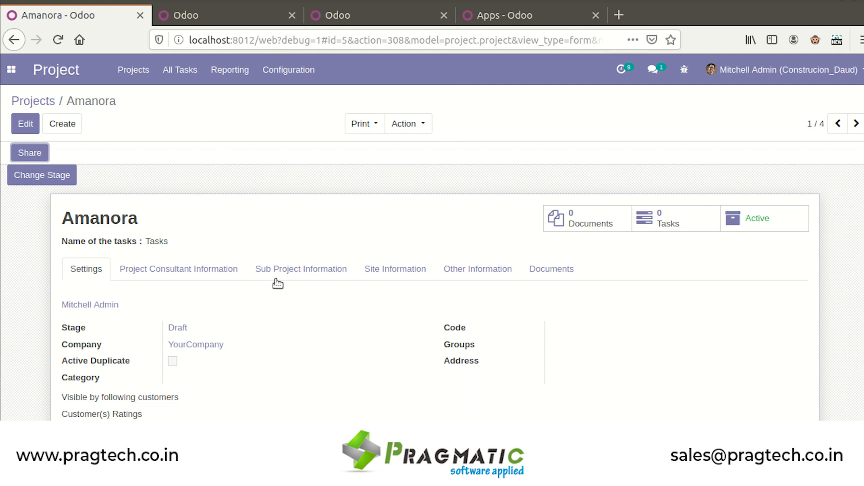
Change the Amanora project's stage to Approve with the remark "ok"
{"action": "left_click", "coordinate": [49, 178]}
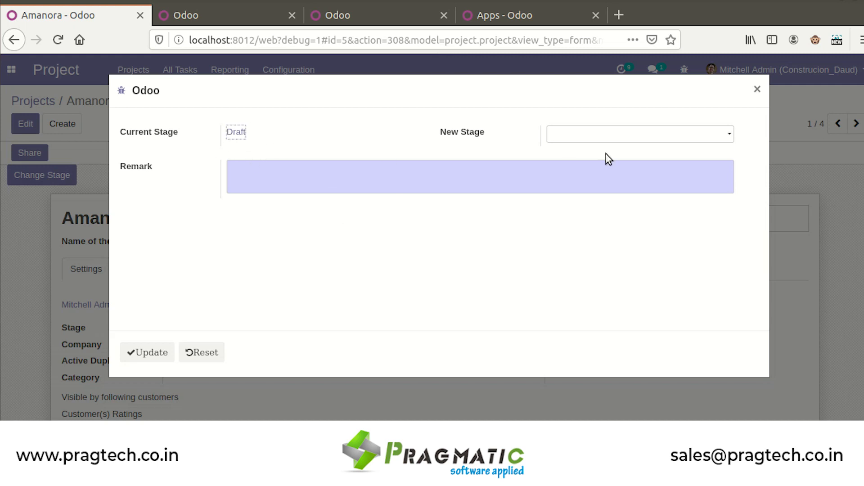
{"action": "left_click", "coordinate": [616, 142]}
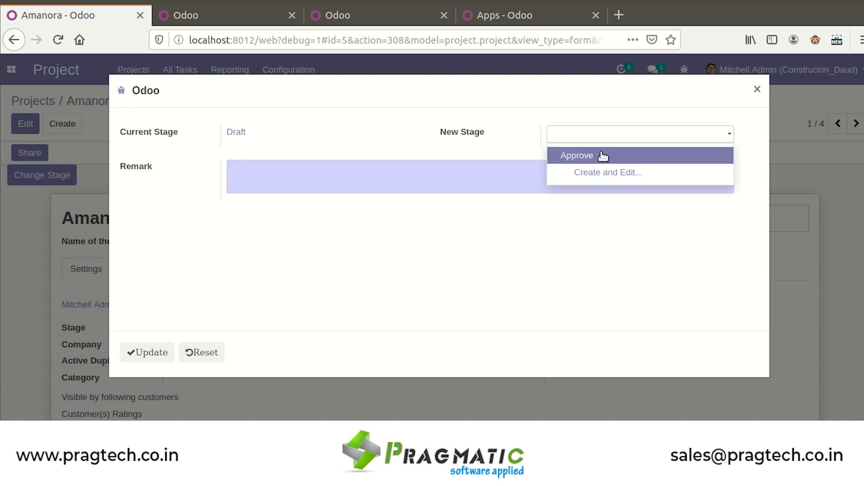
{"action": "left_click", "coordinate": [603, 157]}
{"action": "left_click", "coordinate": [491, 183]}
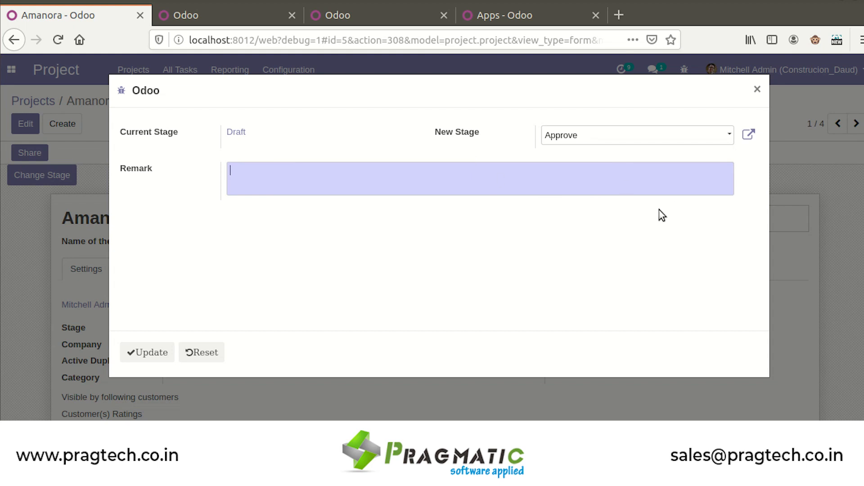
{"action": "type", "text": "ok"}
{"action": "left_click", "coordinate": [147, 355]}
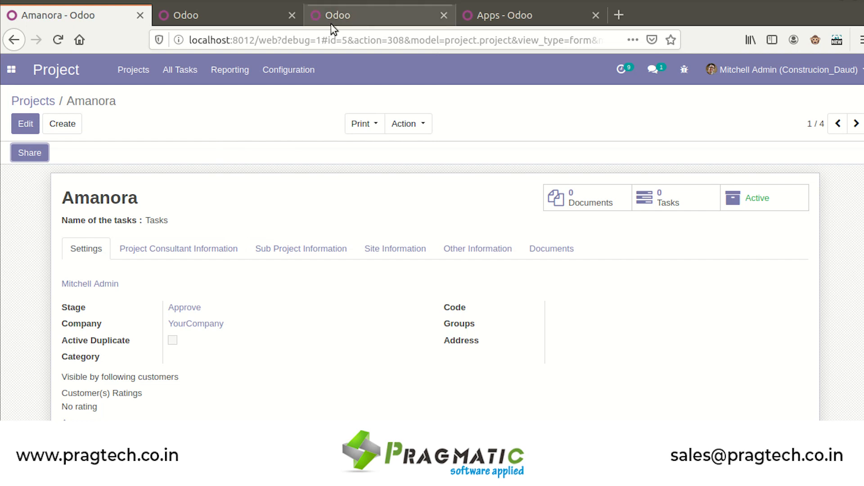
In the other Odoo session, open the Project application's Stages Transaction list to review the stage transitions per model
{"action": "left_click", "coordinate": [585, 15]}
{"action": "left_click", "coordinate": [11, 69]}
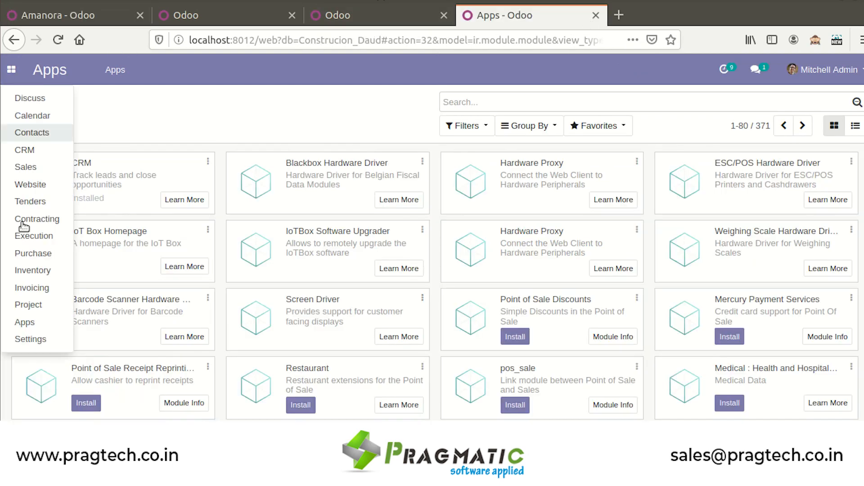
{"action": "left_click", "coordinate": [30, 306]}
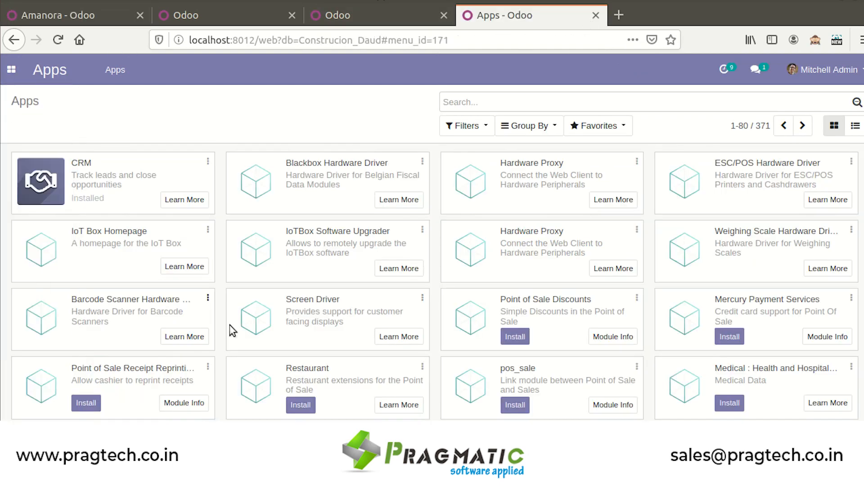
{"action": "left_click", "coordinate": [296, 74]}
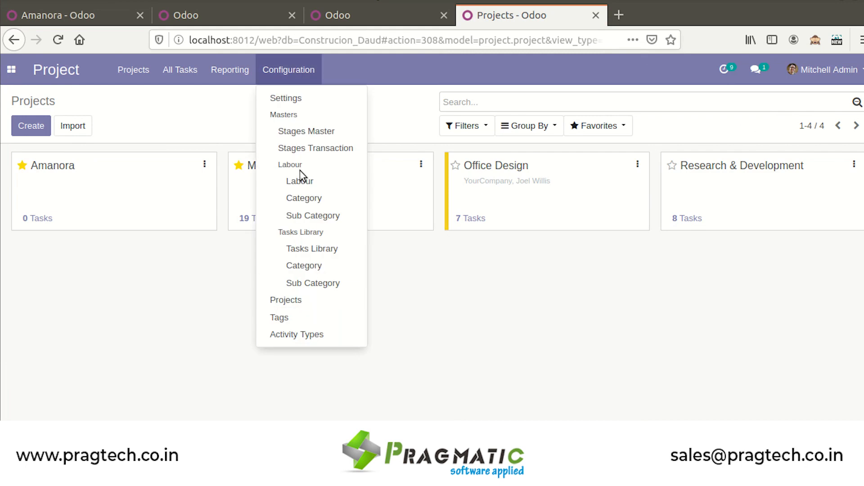
{"action": "left_click", "coordinate": [210, 84]}
{"action": "mouse_move", "coordinate": [299, 78]}
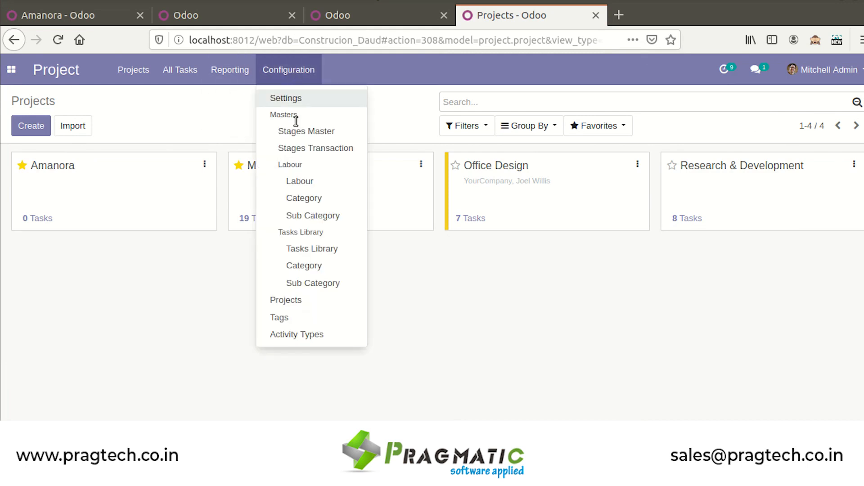
{"action": "left_click", "coordinate": [338, 148]}
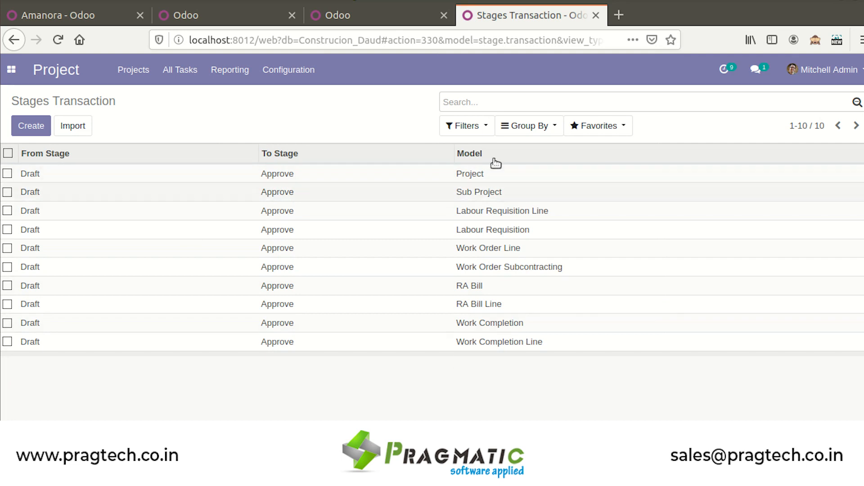
In the first Odoo session, open the Amanora project for editing and copy its model name project.project from the page address
{"action": "left_click", "coordinate": [105, 22]}
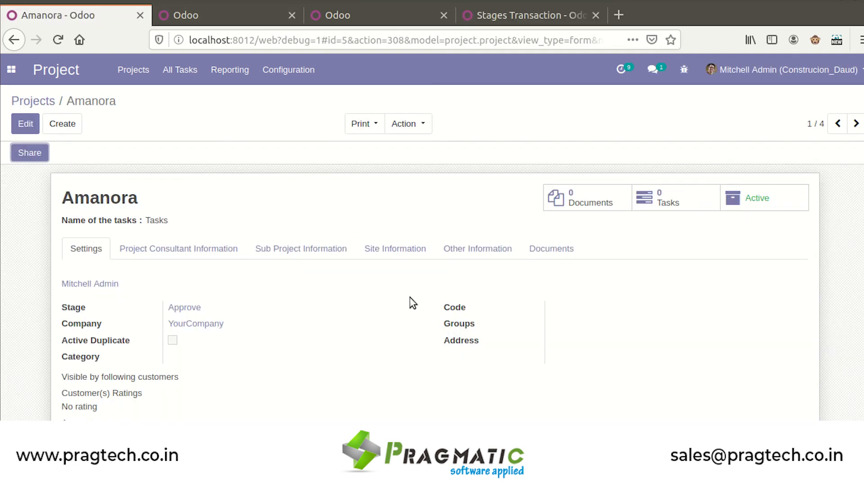
{"action": "left_click", "coordinate": [25, 129]}
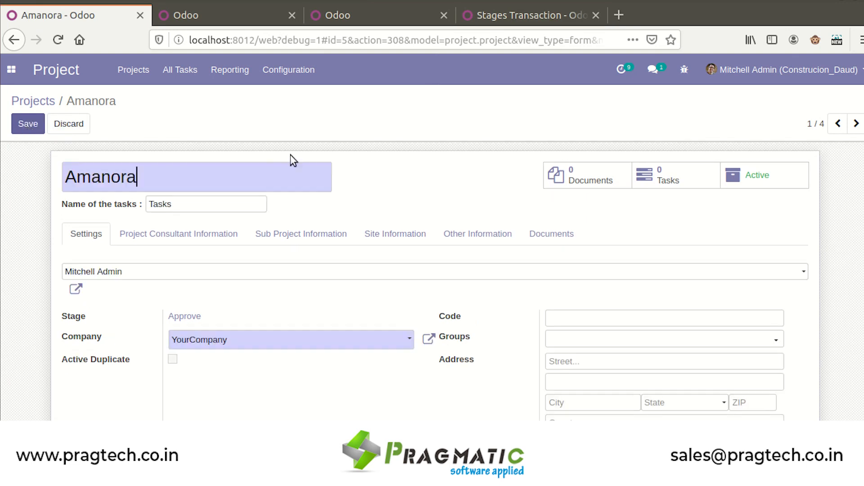
{"action": "left_click_drag", "start_coordinate": [445, 40], "coordinate": [511, 40]}
{"action": "key", "text": "ctrl+c"}
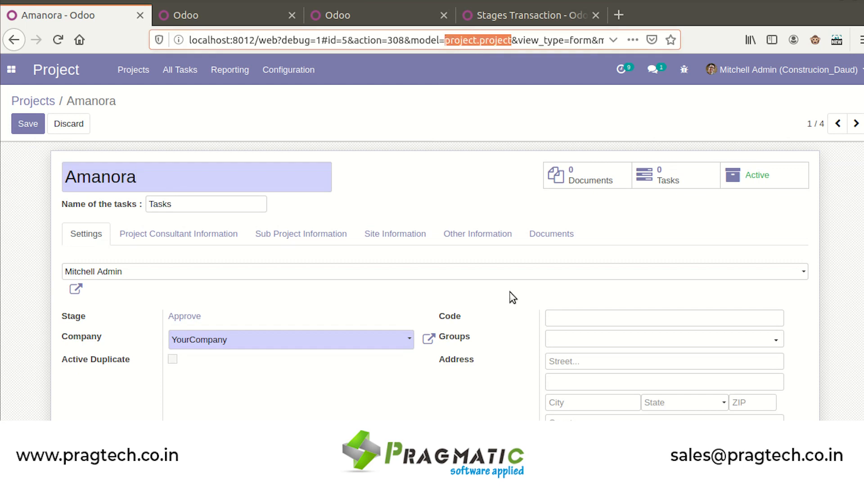
{"action": "mouse_move", "coordinate": [511, 288]}
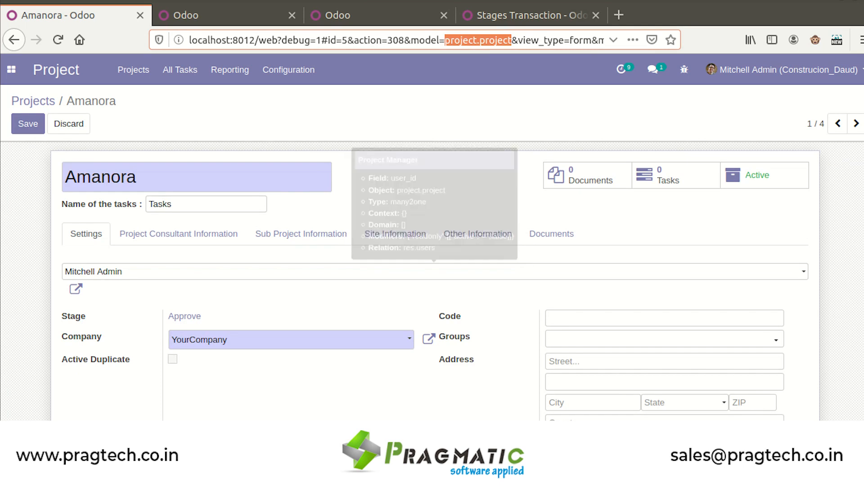
In the Stages Transaction session, try to fill in a new transition from Draft to Approve for the model project.project
{"action": "left_click", "coordinate": [498, 22]}
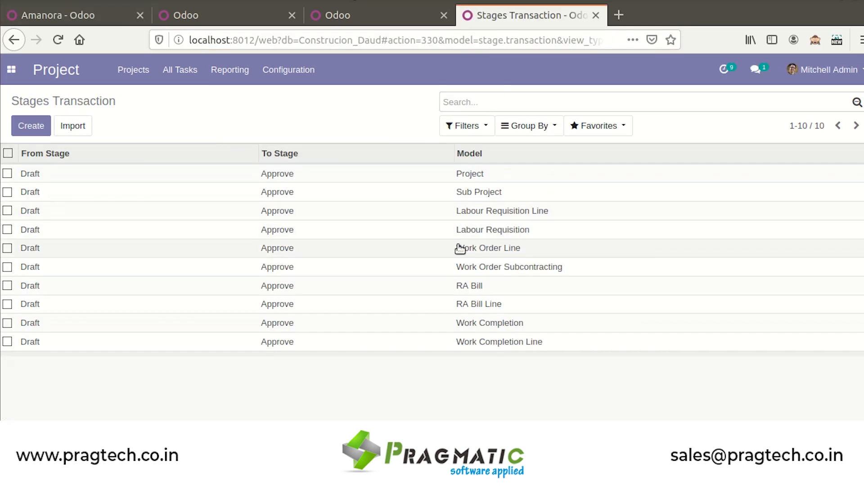
{"action": "left_click", "coordinate": [443, 181]}
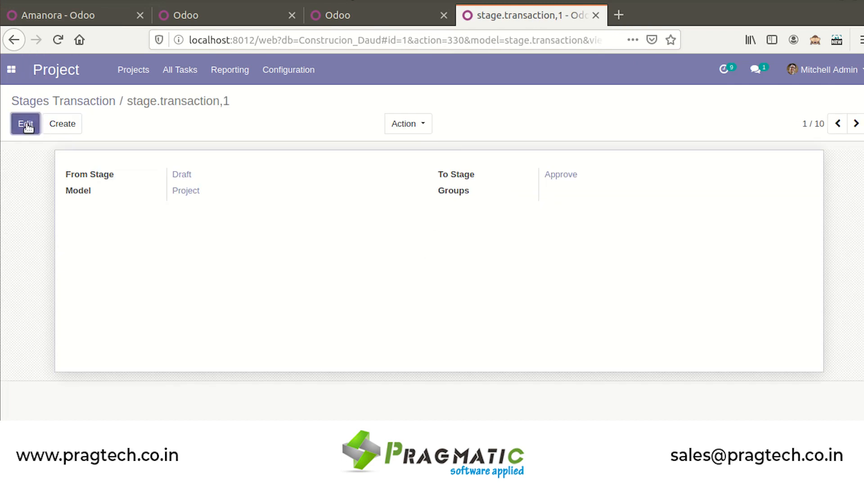
{"action": "left_click", "coordinate": [61, 103]}
{"action": "left_click", "coordinate": [29, 124]}
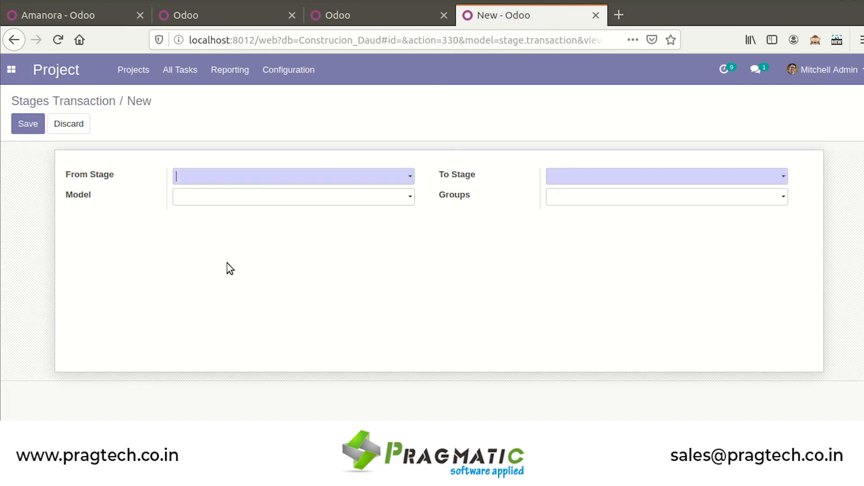
{"action": "left_click", "coordinate": [266, 177]}
{"action": "left_click", "coordinate": [261, 198]}
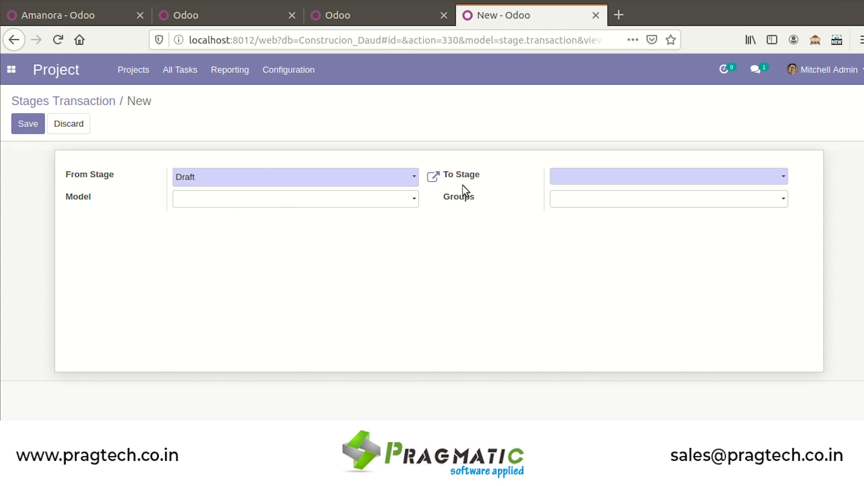
{"action": "left_click", "coordinate": [586, 178]}
{"action": "left_click", "coordinate": [586, 216]}
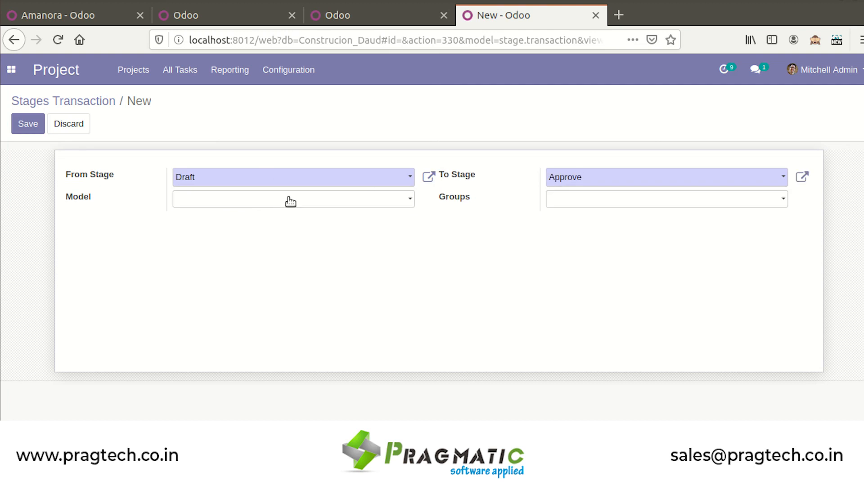
{"action": "left_click", "coordinate": [290, 201]}
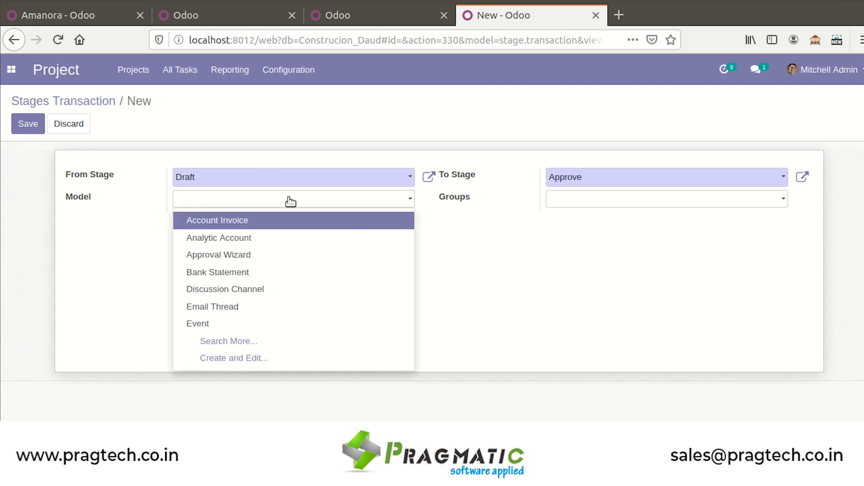
{"action": "key", "text": "ctrl+v"}
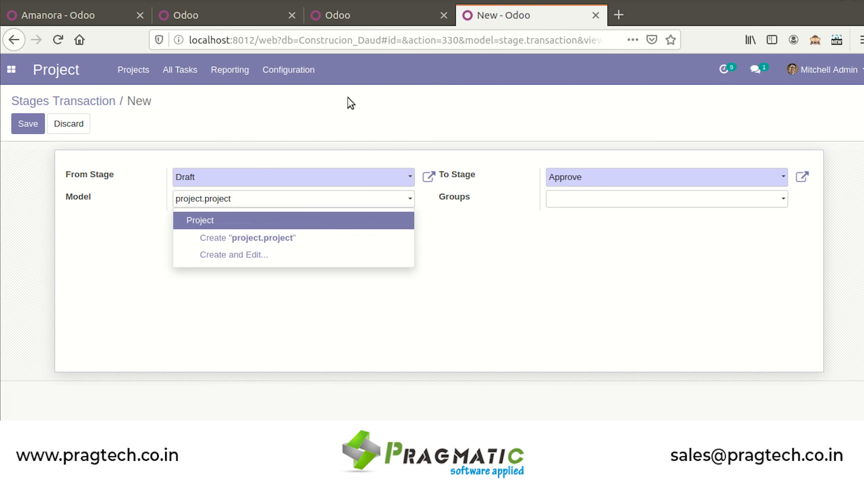
Cancel the creation of a new model and discard the unsaved stage transaction
{"action": "left_click", "coordinate": [91, 22]}
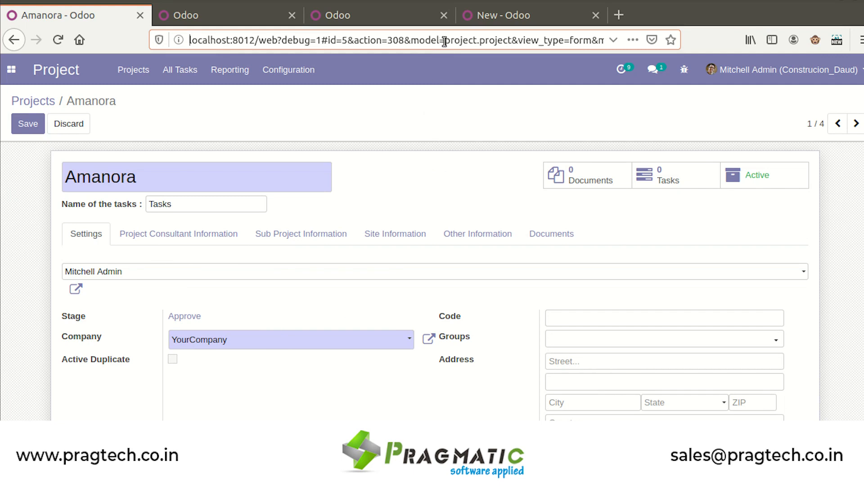
{"action": "left_click", "coordinate": [505, 13]}
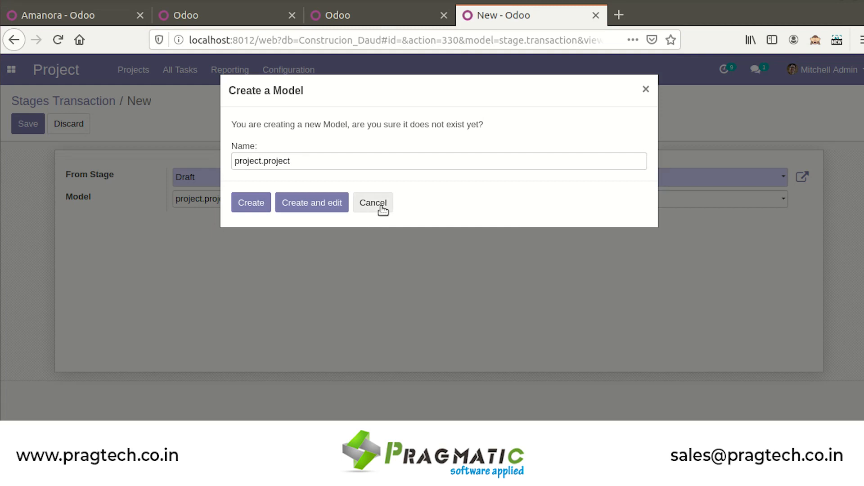
{"action": "left_click", "coordinate": [382, 207]}
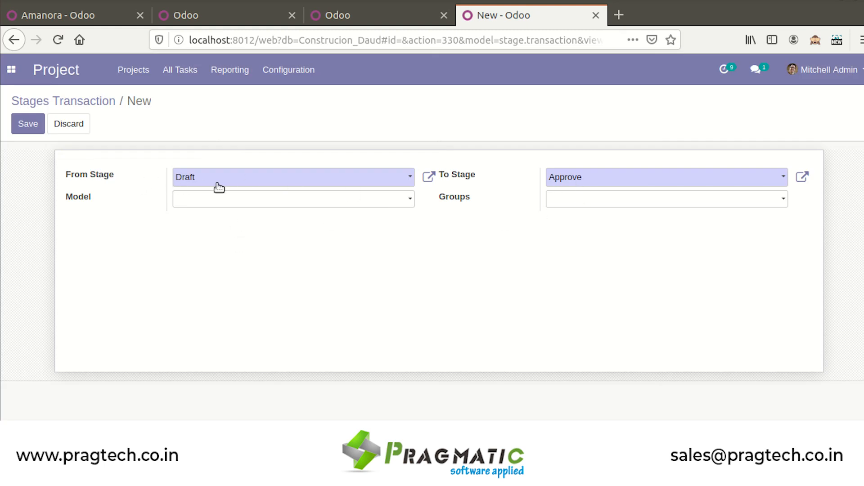
{"action": "left_click", "coordinate": [297, 198]}
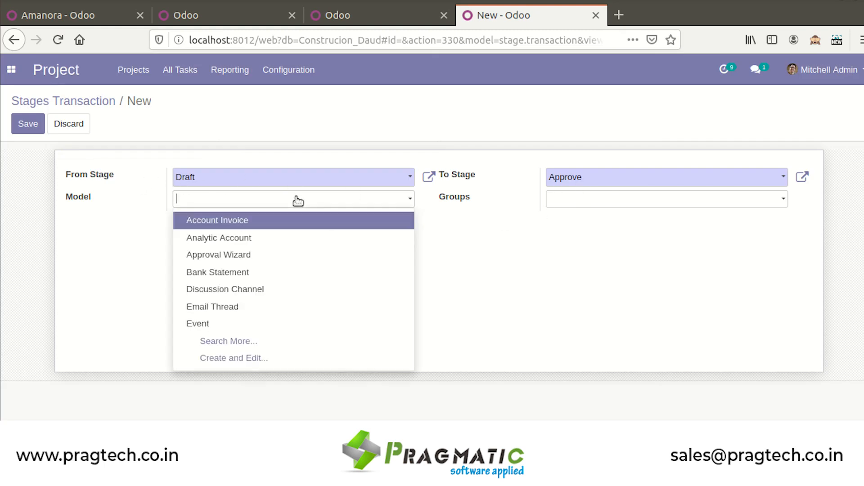
{"action": "left_click", "coordinate": [517, 265]}
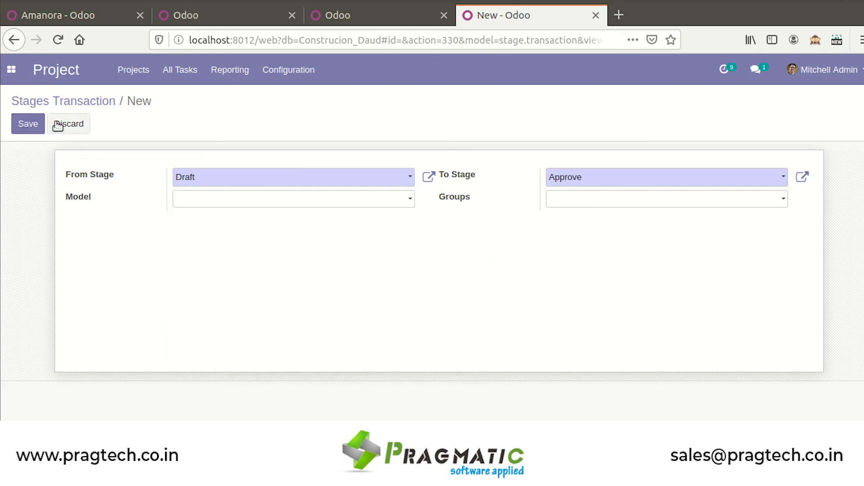
{"action": "left_click", "coordinate": [61, 123]}
{"action": "left_click", "coordinate": [242, 165]}
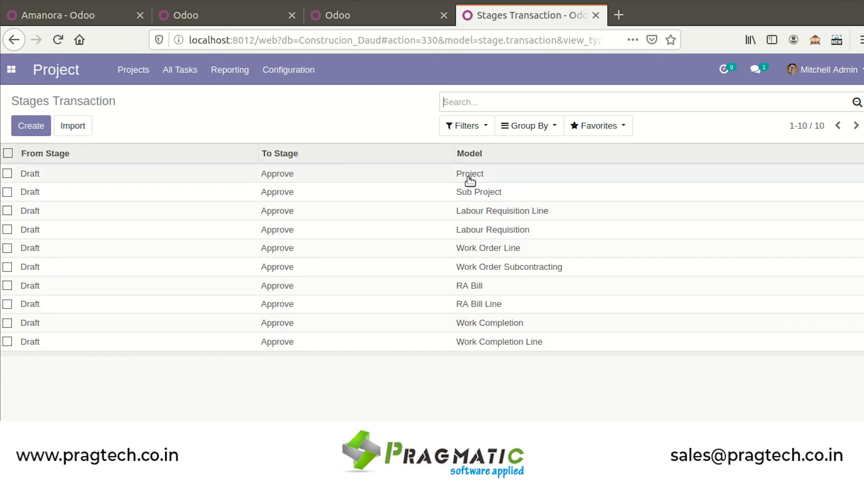
In the first Odoo session, create and save a sub project named "Future tower township" under the Amanora project
{"action": "left_click", "coordinate": [75, 14]}
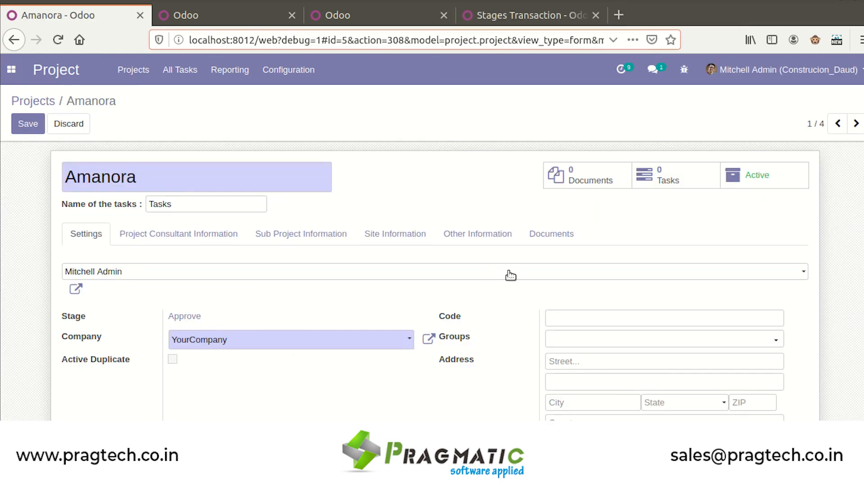
{"action": "left_click", "coordinate": [45, 100]}
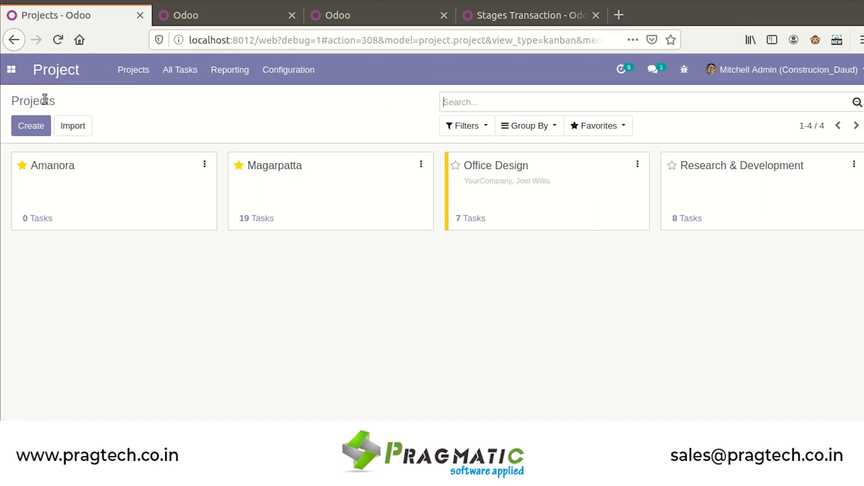
{"action": "left_click", "coordinate": [189, 72]}
{"action": "left_click", "coordinate": [184, 118]}
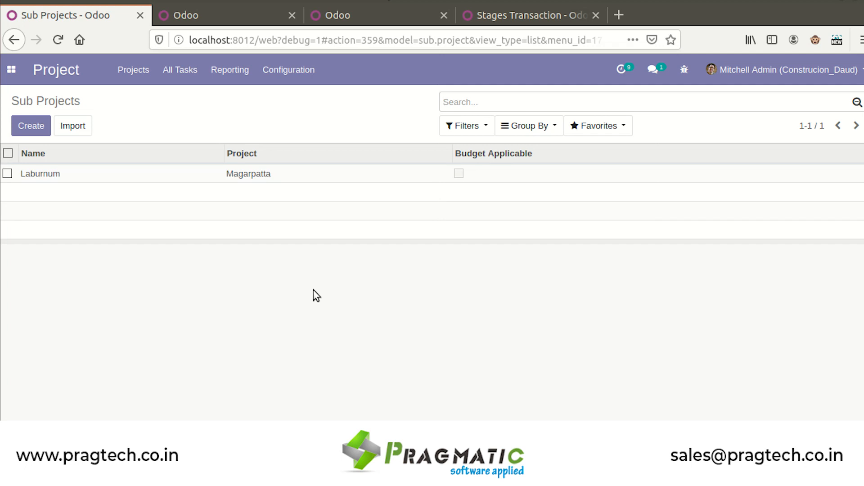
{"action": "left_click", "coordinate": [27, 130]}
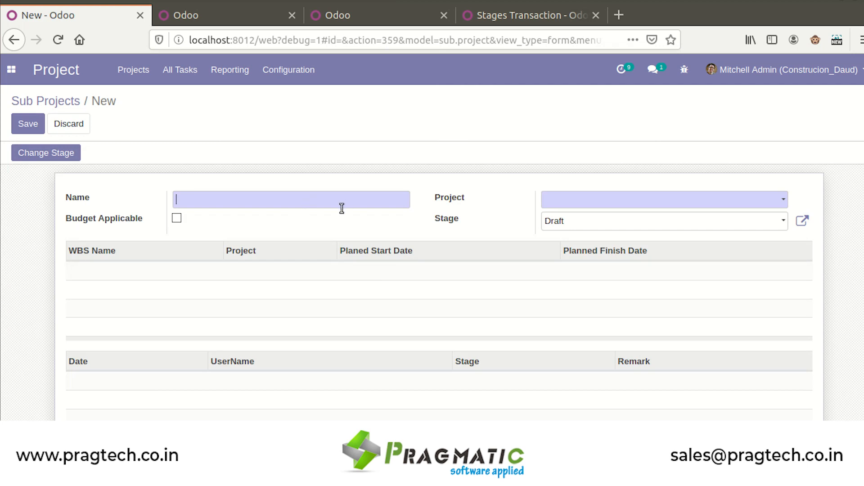
{"action": "type", "text": "Future tower township"}
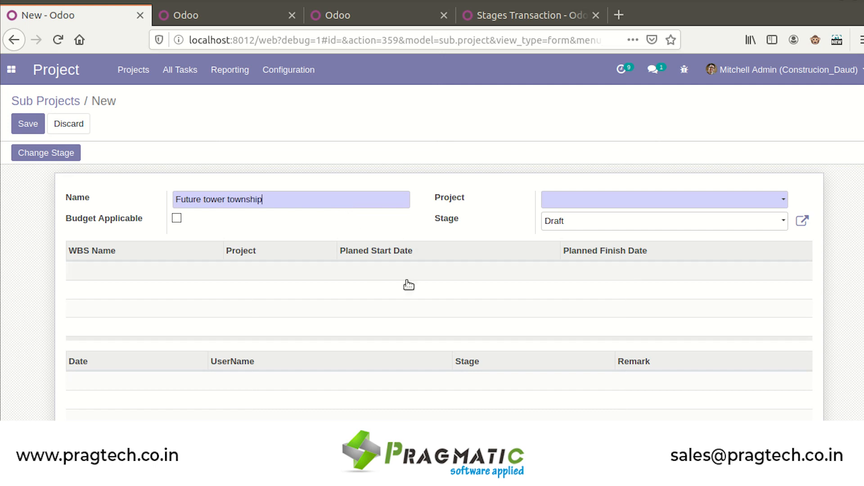
{"action": "left_click", "coordinate": [577, 203]}
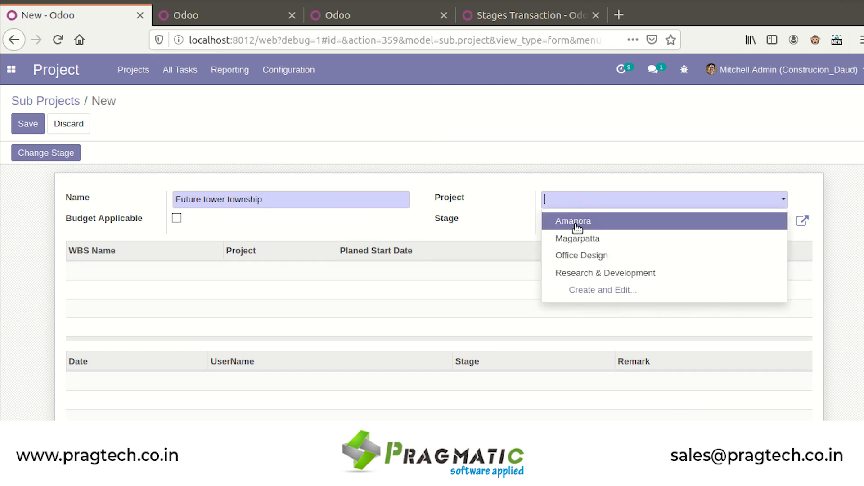
{"action": "left_click", "coordinate": [575, 222]}
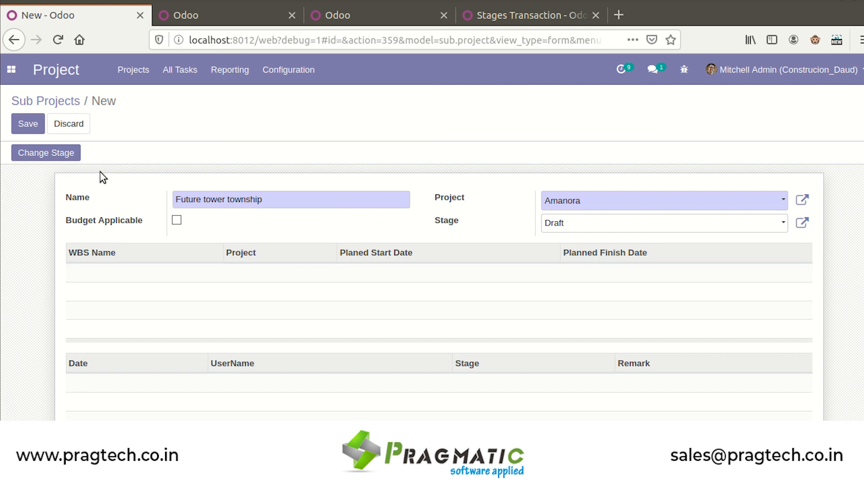
{"action": "left_click", "coordinate": [28, 128]}
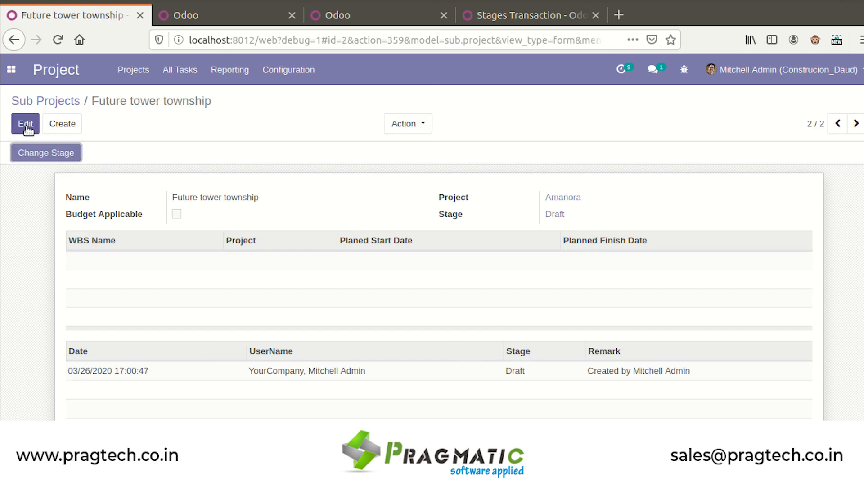
Compare the sub project's stage and model name in the page address with the Sub Project entry in the Stages Transaction list
{"action": "left_click_drag", "start_coordinate": [568, 215], "coordinate": [543, 215]}
{"action": "left_click", "coordinate": [534, 228]}
{"action": "left_click_drag", "start_coordinate": [449, 41], "coordinate": [495, 41]}
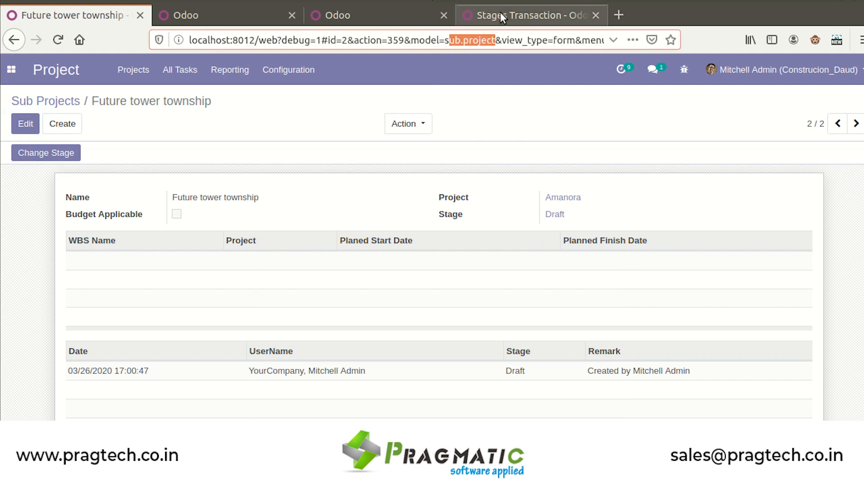
{"action": "left_click", "coordinate": [498, 18]}
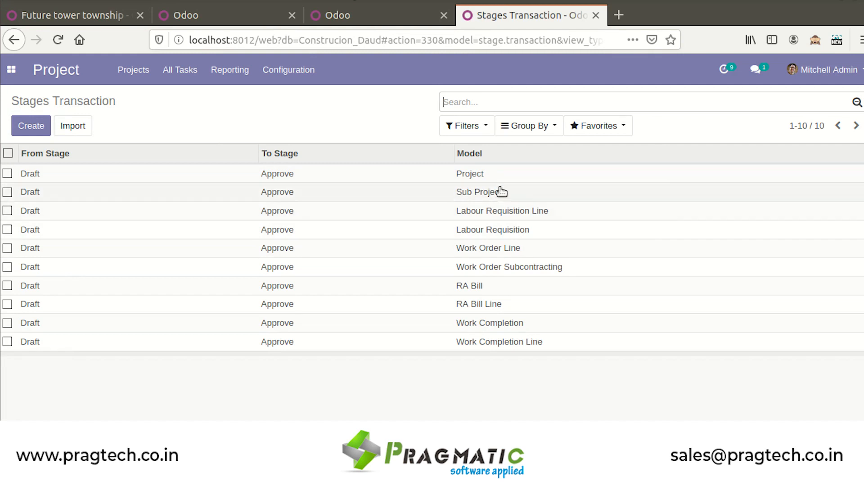
{"action": "left_click", "coordinate": [98, 18]}
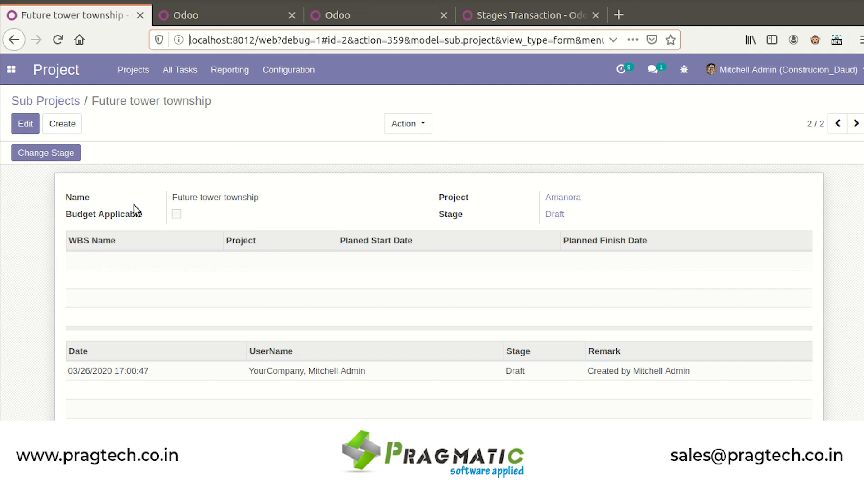
Change the Future tower township sub project's stage to Approve with the remark "ok"
{"action": "left_click", "coordinate": [53, 158]}
{"action": "left_click", "coordinate": [591, 137]}
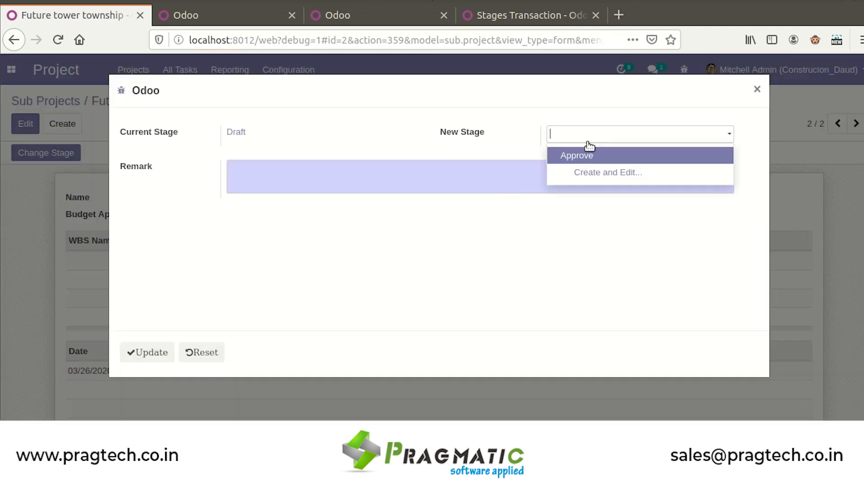
{"action": "left_click", "coordinate": [588, 158]}
{"action": "left_click", "coordinate": [540, 181]}
{"action": "type", "text": "ok"}
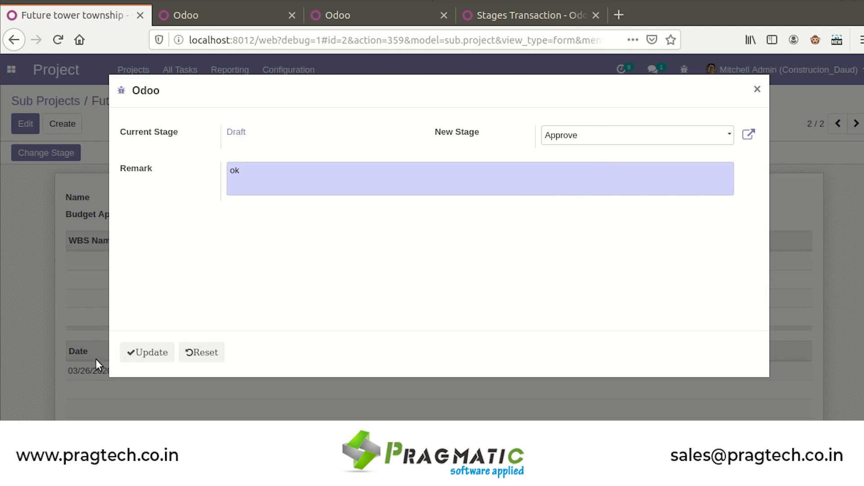
{"action": "left_click", "coordinate": [150, 354]}
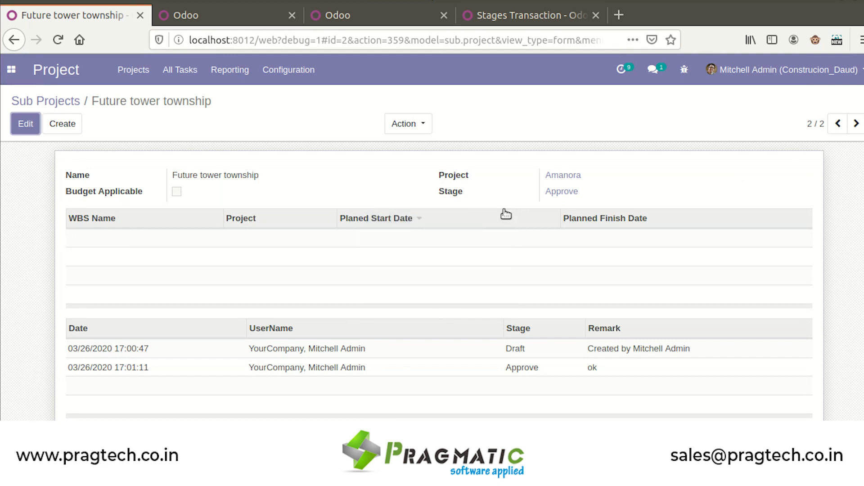
Check the Future tower township sub project's stage, then open the Project WBS list
{"action": "left_click_drag", "start_coordinate": [584, 190], "coordinate": [536, 195]}
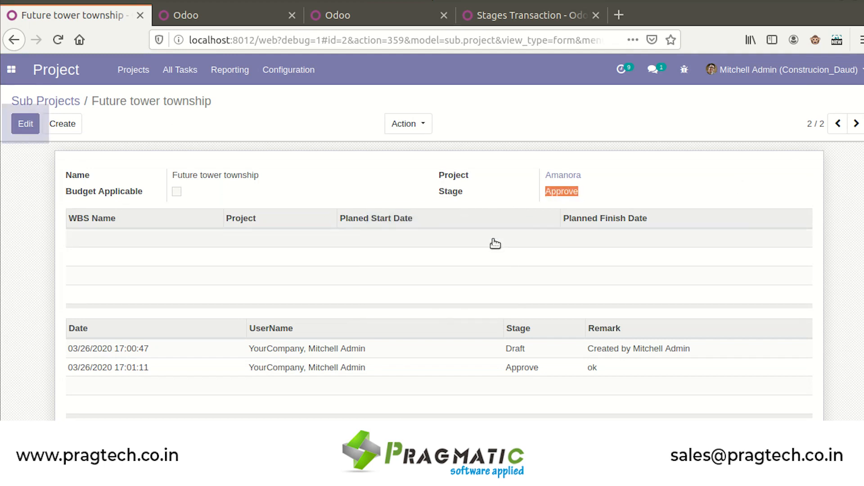
{"action": "left_click", "coordinate": [308, 127]}
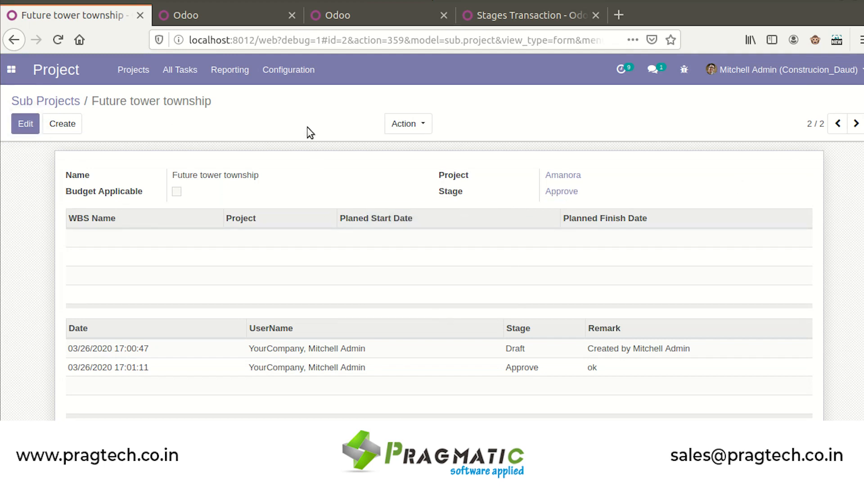
{"action": "left_click", "coordinate": [67, 101]}
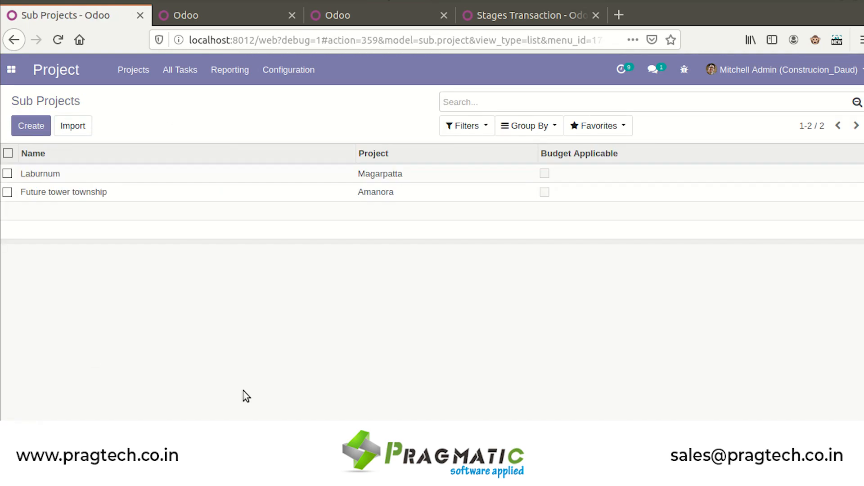
{"action": "left_click", "coordinate": [178, 74]}
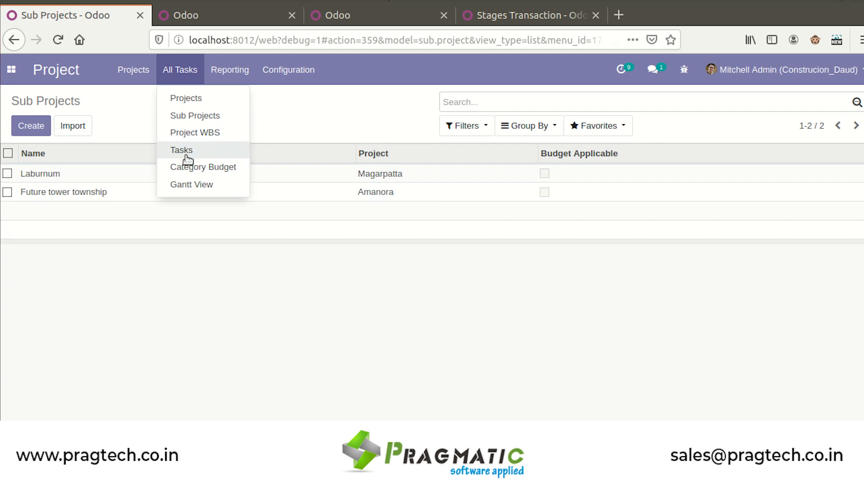
{"action": "left_click", "coordinate": [200, 133]}
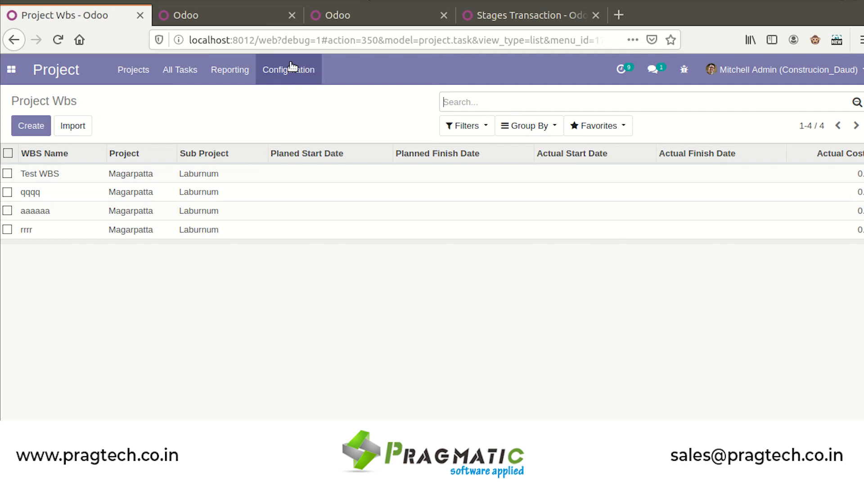
In the second Odoo session, open the Project app's Tasks Library list
{"action": "left_click", "coordinate": [258, 17]}
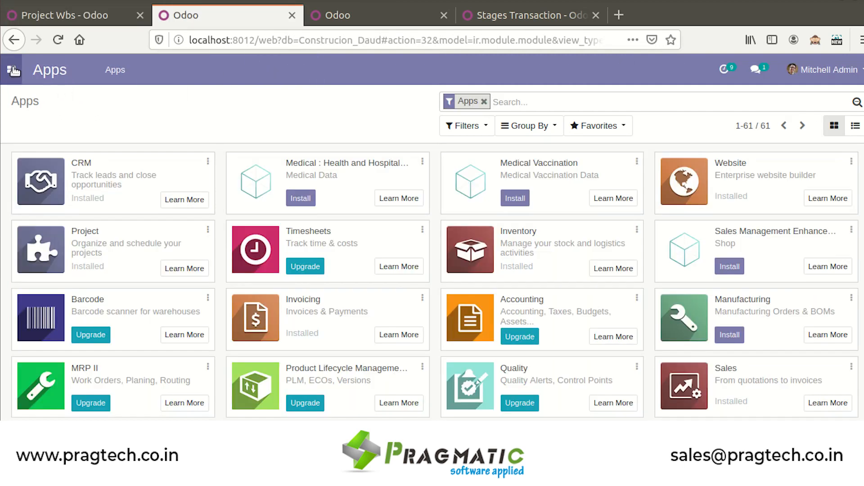
{"action": "left_click", "coordinate": [36, 76]}
{"action": "left_click", "coordinate": [28, 304]}
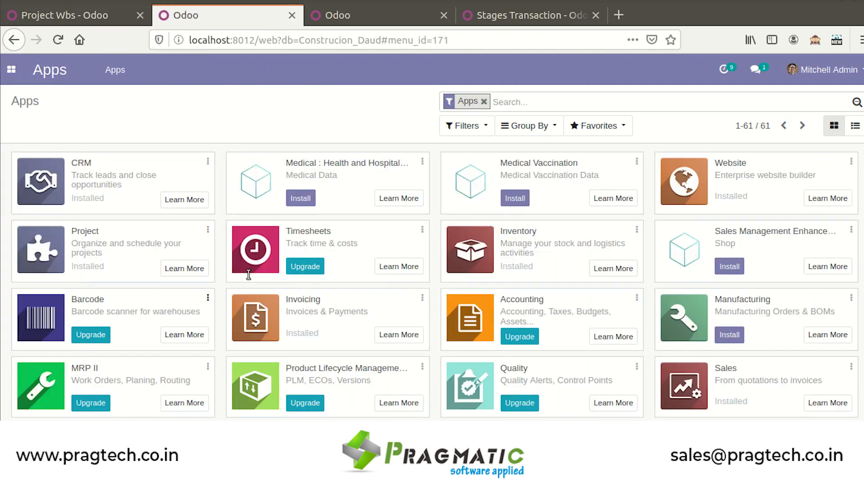
{"action": "left_click", "coordinate": [309, 77]}
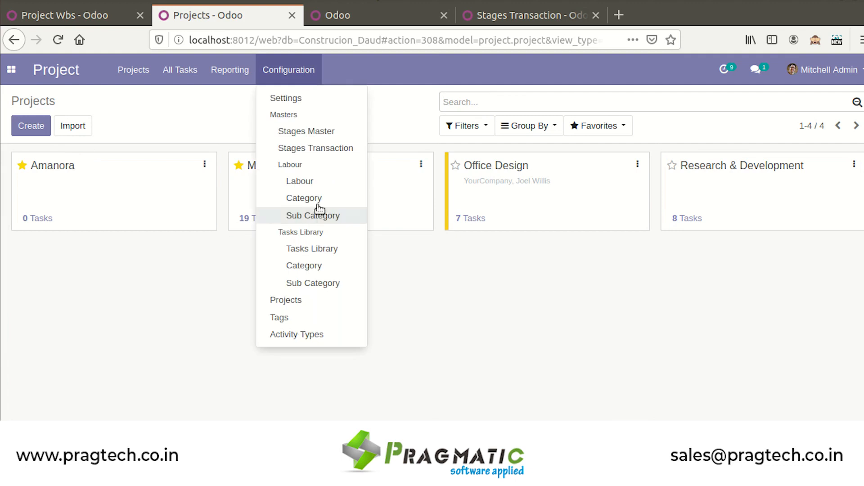
{"action": "left_click", "coordinate": [292, 250]}
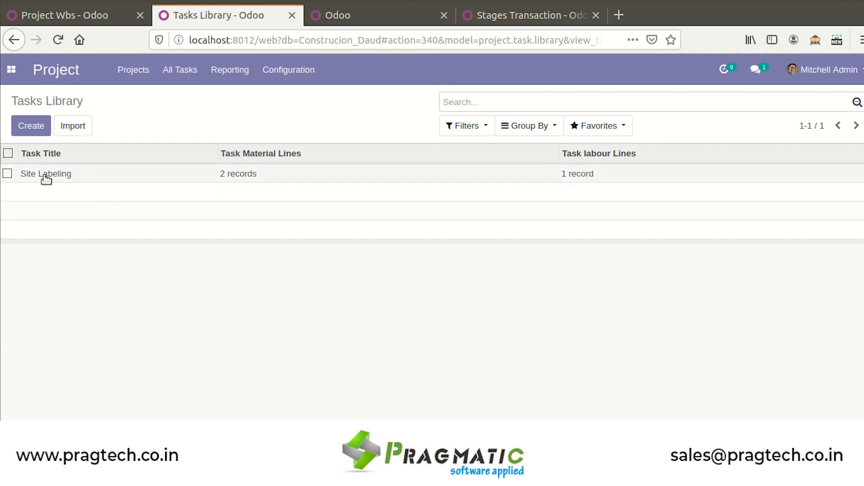
Start a new library task and title it "Pour Foundation"
{"action": "left_click", "coordinate": [22, 131]}
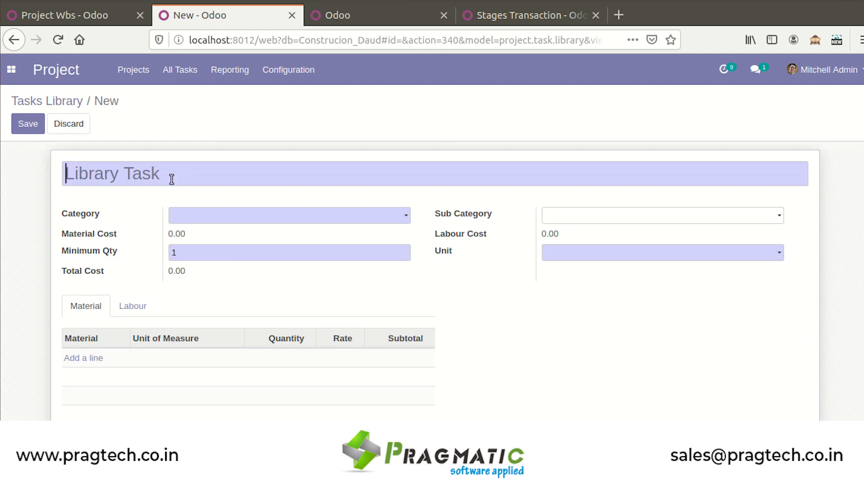
{"action": "type", "text": "pur"}
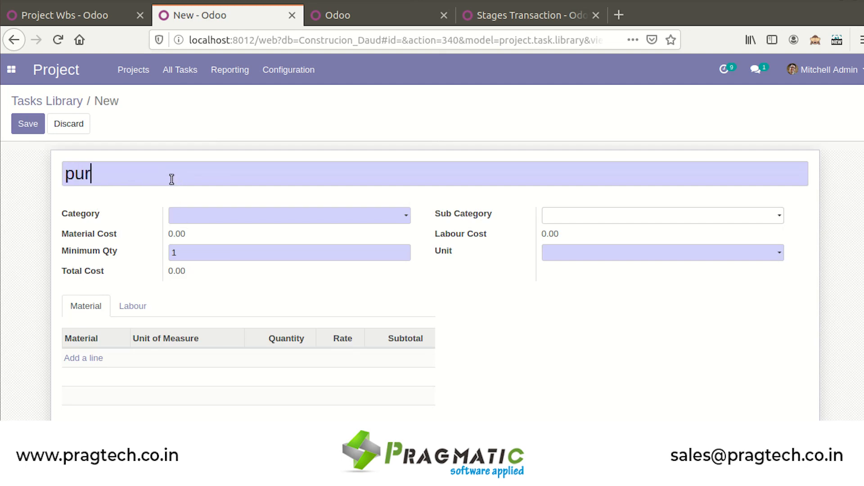
{"action": "key", "text": "BackSpace"}
{"action": "key", "text": "BackSpace"}
{"action": "type", "text": "our F"}
{"action": "key", "text": "BackSpace"}
{"action": "key", "text": "BackSpace"}
{"action": "key", "text": "ctrl+BackSpace"}
{"action": "type", "text": "Pour Foun"}
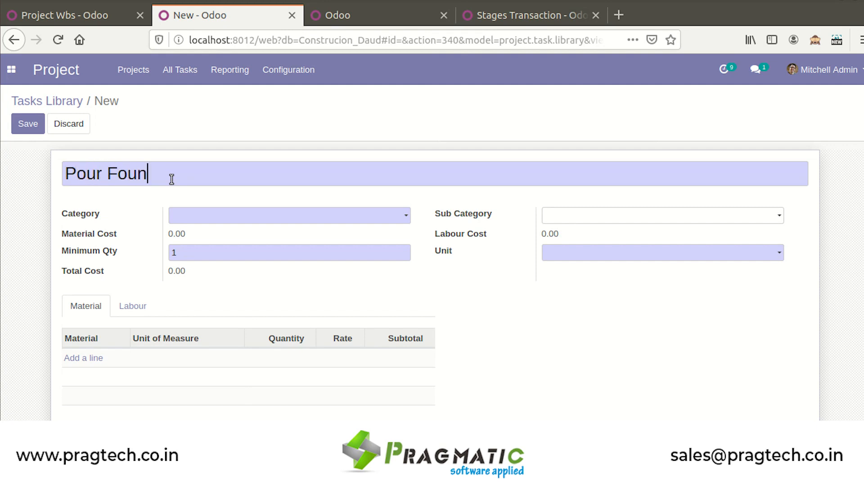
{"action": "type", "text": "dation"}
Set the Pour Foundation task's category to Task and its unit to Unit(s)
{"action": "left_click", "coordinate": [273, 217]}
{"action": "left_click", "coordinate": [257, 237]}
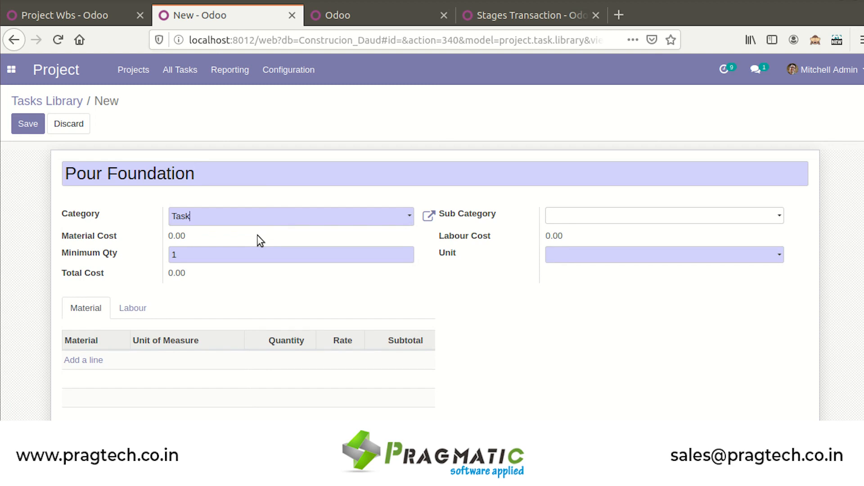
{"action": "left_click", "coordinate": [575, 257]}
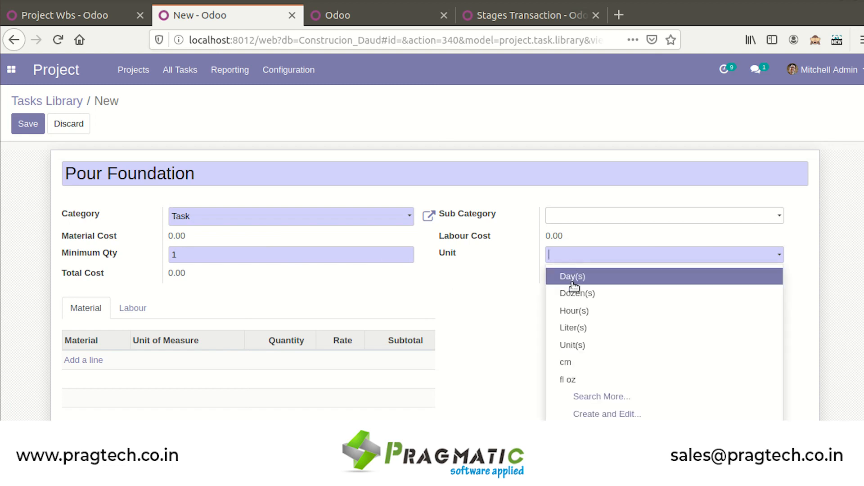
{"action": "left_click", "coordinate": [598, 350]}
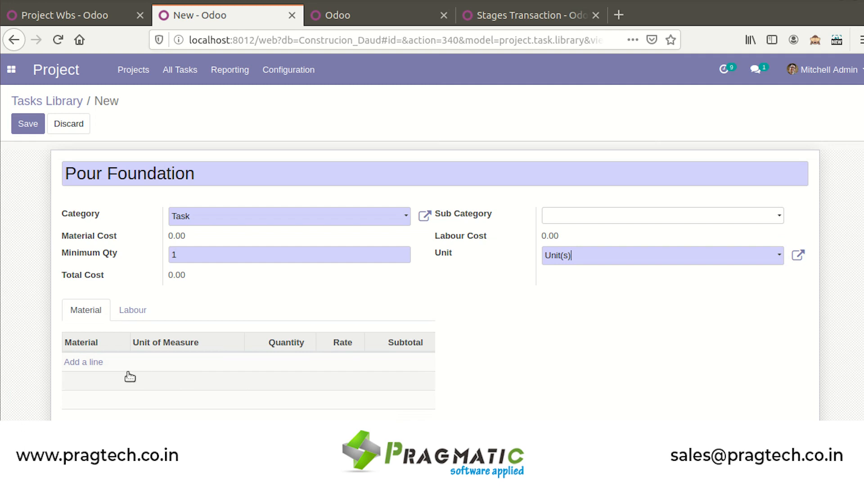
Add cement to the task's material lines with a quantity of 10
{"action": "left_click", "coordinate": [89, 363]}
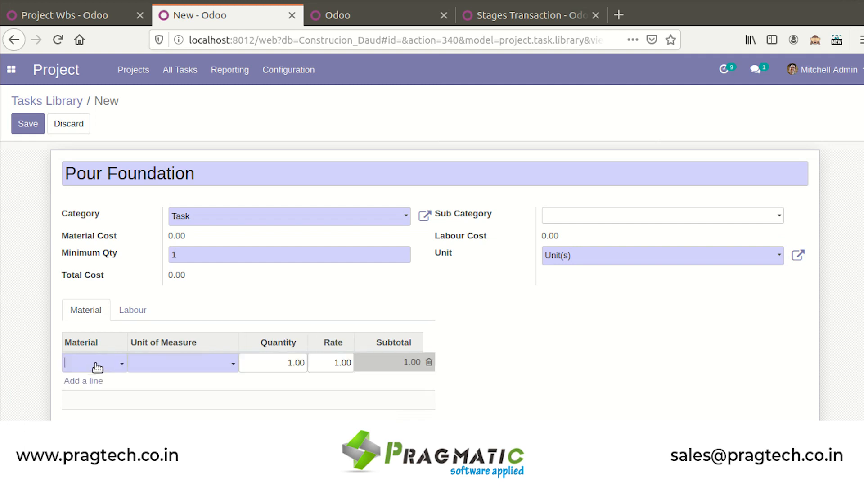
{"action": "left_click", "coordinate": [92, 364]}
{"action": "type", "text": "ceme"}
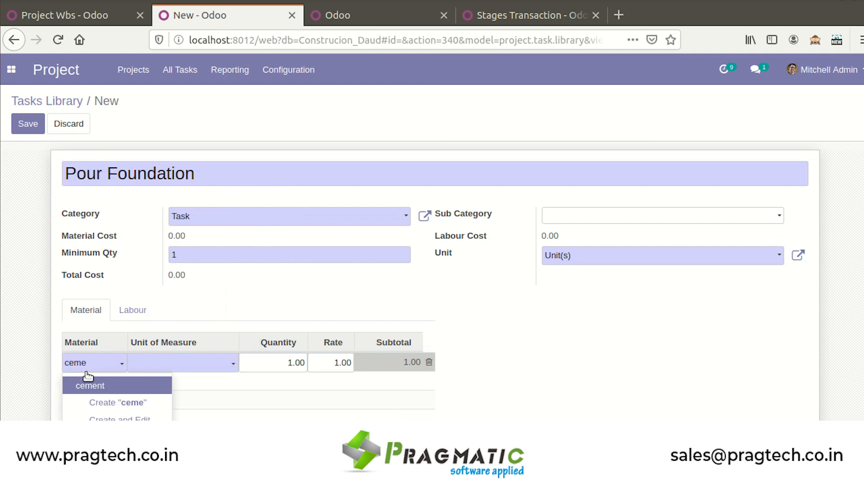
{"action": "left_click", "coordinate": [89, 379]}
{"action": "left_click", "coordinate": [277, 362]}
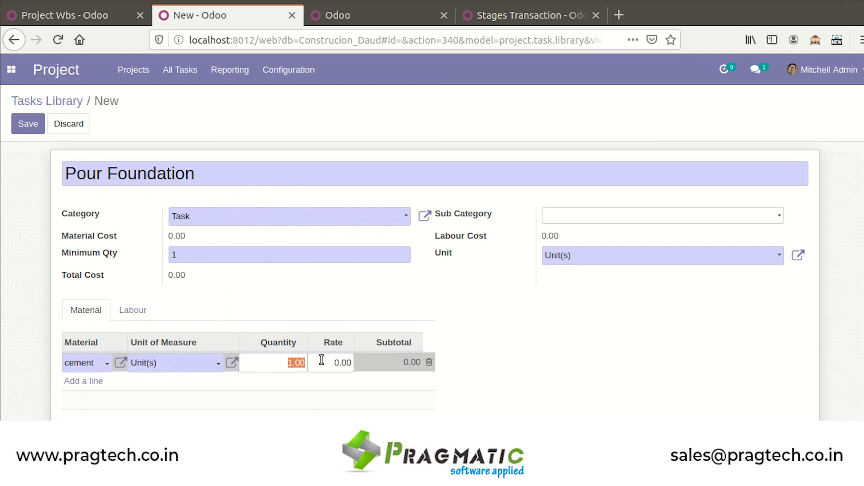
{"action": "type", "text": "10"}
Add iron as a second material line with a quantity of 5
{"action": "left_click", "coordinate": [87, 382]}
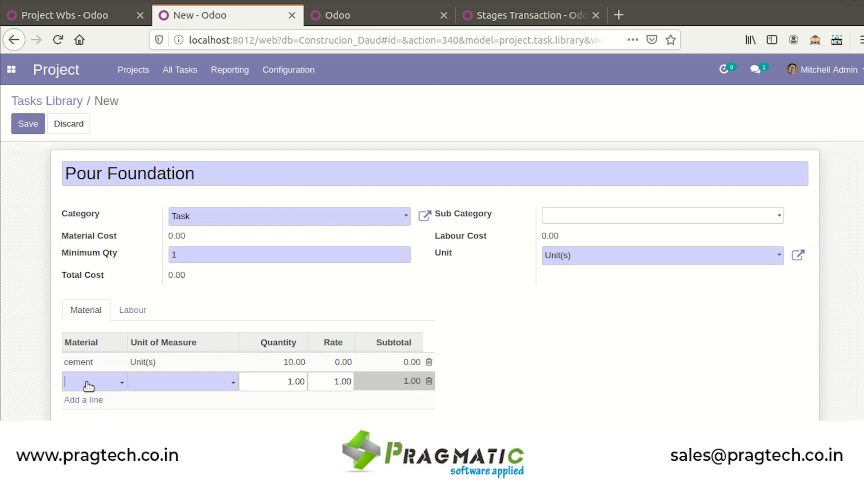
{"action": "type", "text": "br"}
{"action": "key", "text": "BackSpace"}
{"action": "key", "text": "BackSpace"}
{"action": "key", "text": "BackSpace"}
{"action": "type", "text": "iro"}
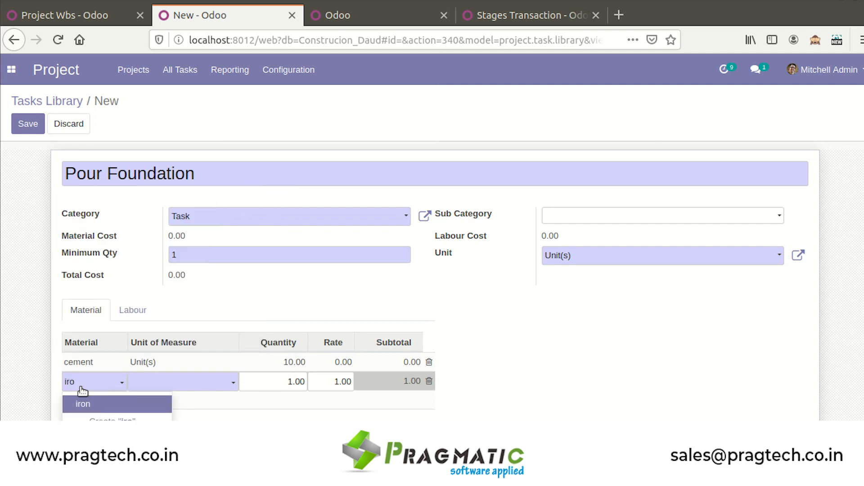
{"action": "key", "text": "Return"}
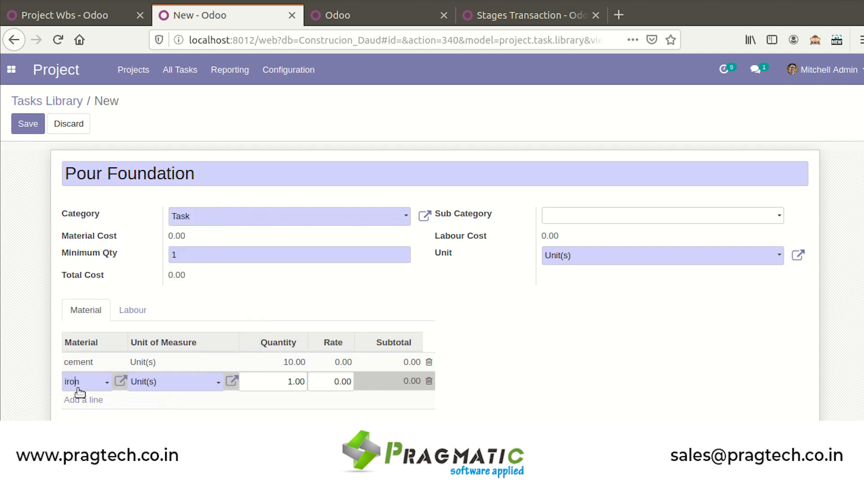
{"action": "left_click", "coordinate": [290, 381]}
{"action": "type", "text": "5"}
{"action": "key", "text": "Tab"}
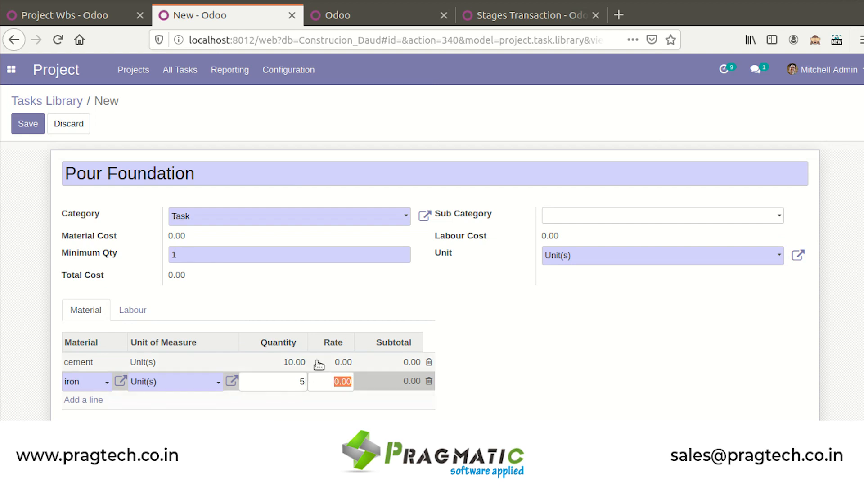
Set the rate of both the cement and iron lines to 200 and remove the extra blank material line
{"action": "left_click", "coordinate": [334, 361]}
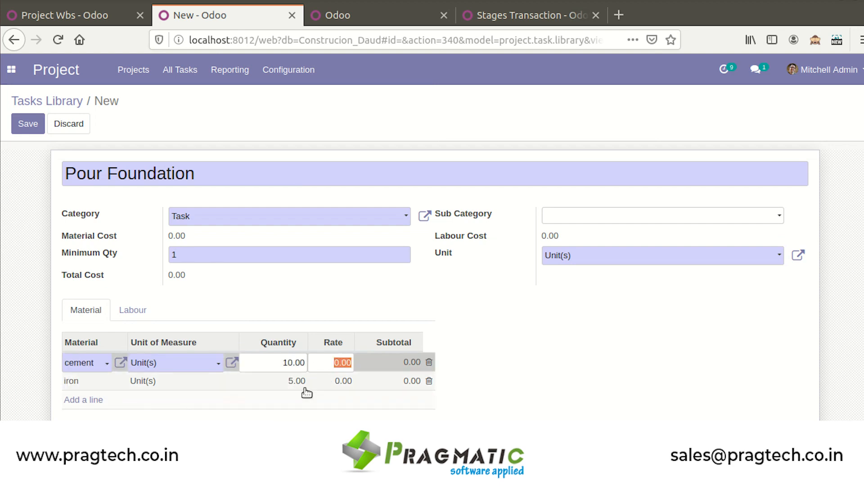
{"action": "type", "text": "200"}
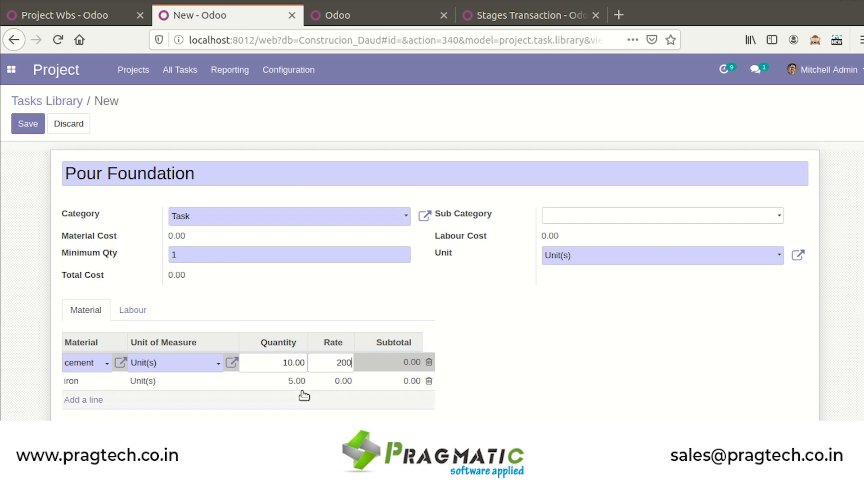
{"action": "left_click", "coordinate": [342, 382]}
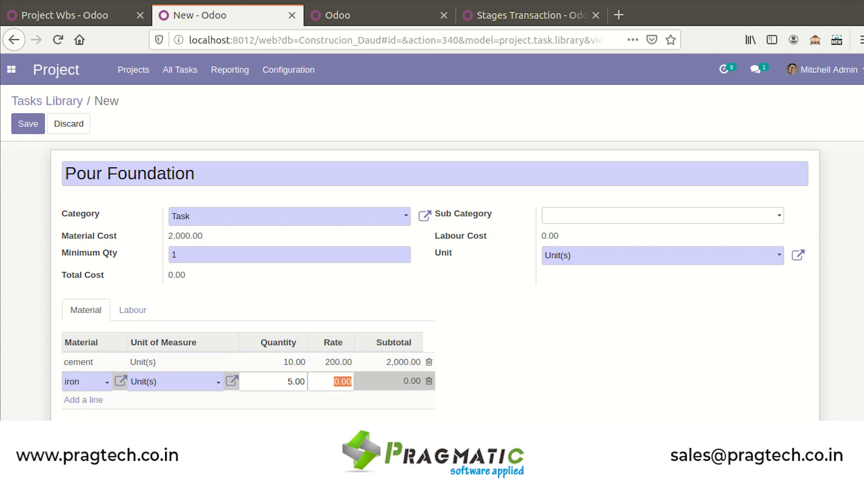
{"action": "type", "text": "200"}
{"action": "key", "text": "Return"}
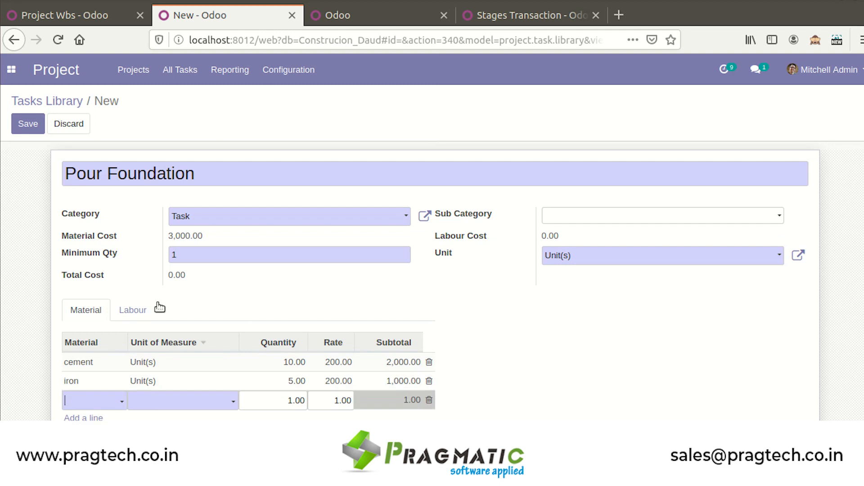
{"action": "left_click", "coordinate": [430, 400]}
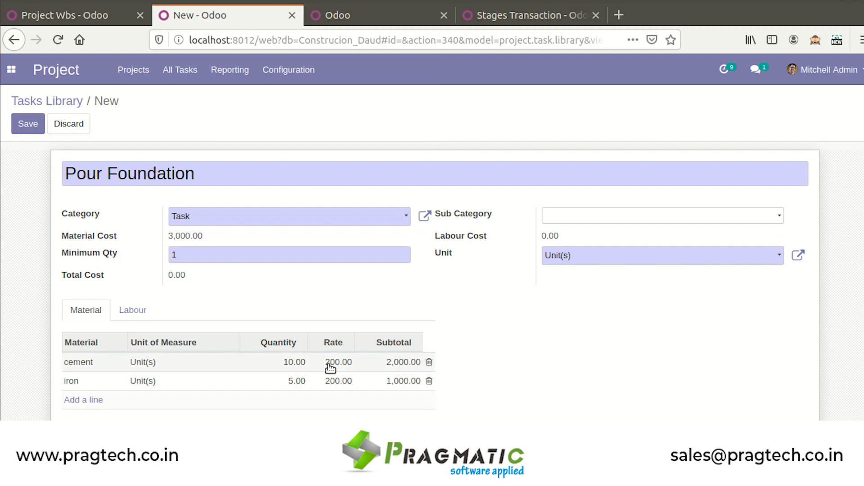
Add a Direct Labour line with quantity 2 and rate 500 to the task's labour, removing the extra blank line
{"action": "left_click", "coordinate": [127, 314]}
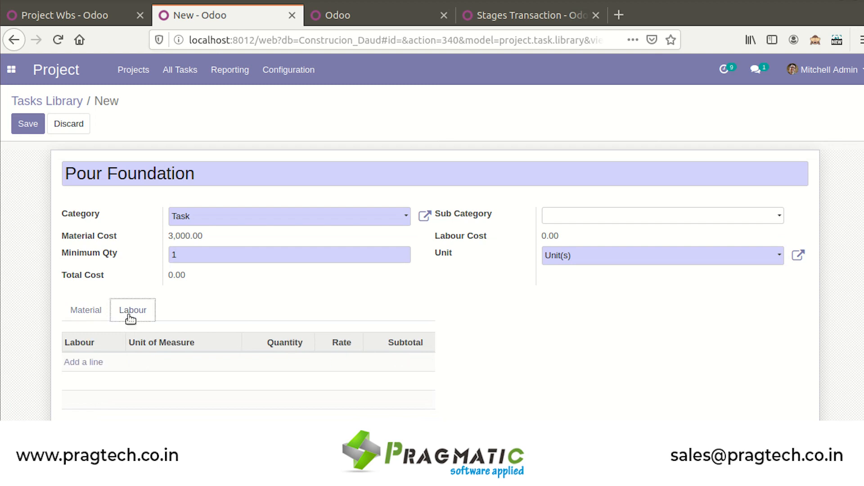
{"action": "left_click", "coordinate": [86, 361]}
{"action": "type", "text": "d"}
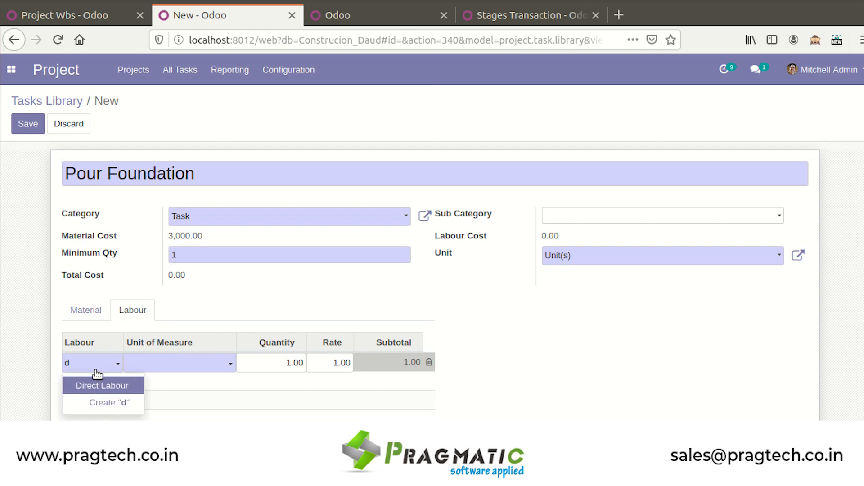
{"action": "left_click", "coordinate": [96, 381]}
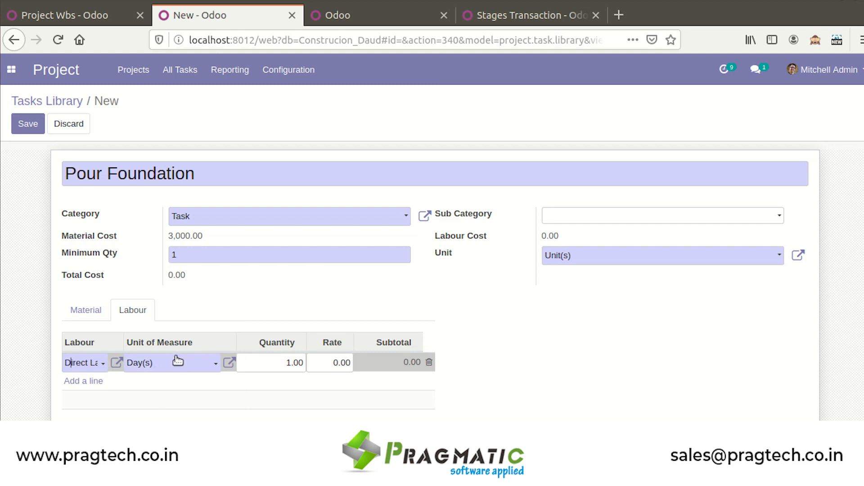
{"action": "left_click", "coordinate": [280, 362]}
{"action": "type", "text": "2"}
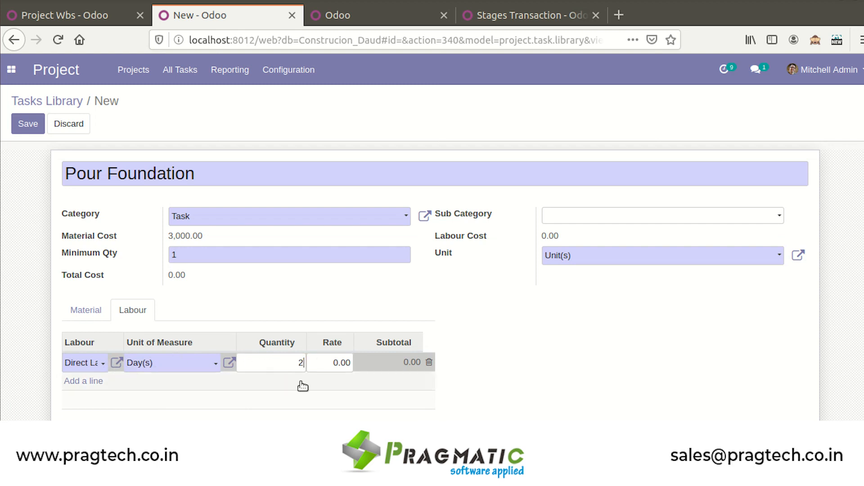
{"action": "left_click", "coordinate": [343, 363]}
{"action": "type", "text": "500"}
{"action": "key", "text": "Return"}
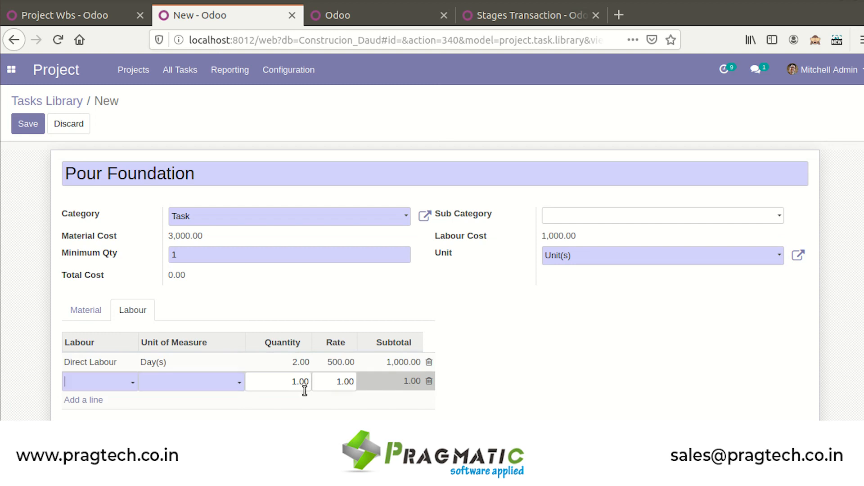
{"action": "left_click", "coordinate": [428, 381]}
Save the Pour Foundation library task and return to the Project Wbs list in the first Odoo session
{"action": "left_click", "coordinate": [27, 122]}
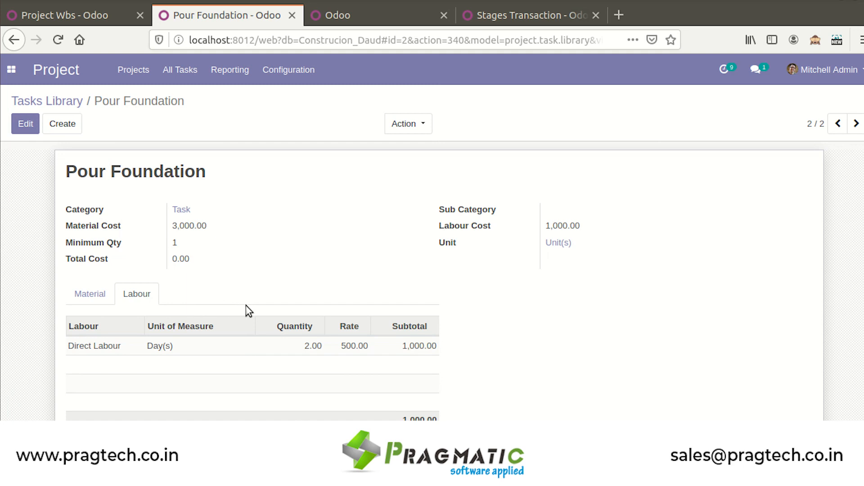
{"action": "left_click", "coordinate": [287, 78]}
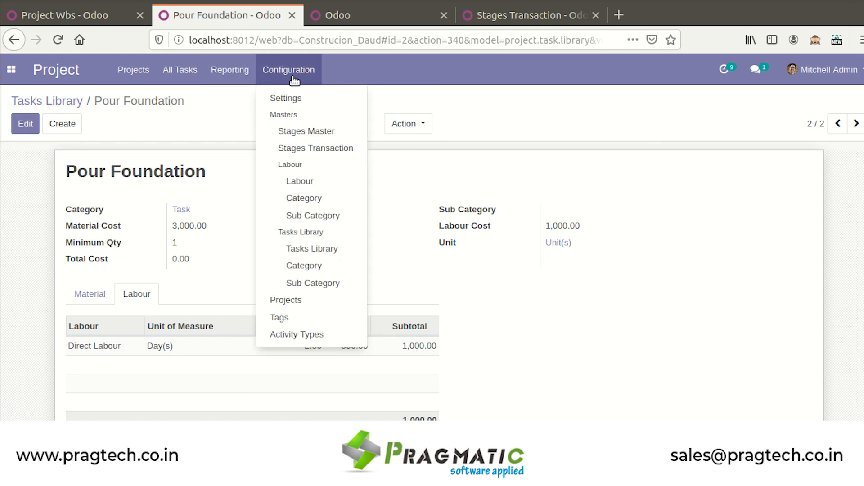
{"action": "left_click", "coordinate": [121, 22]}
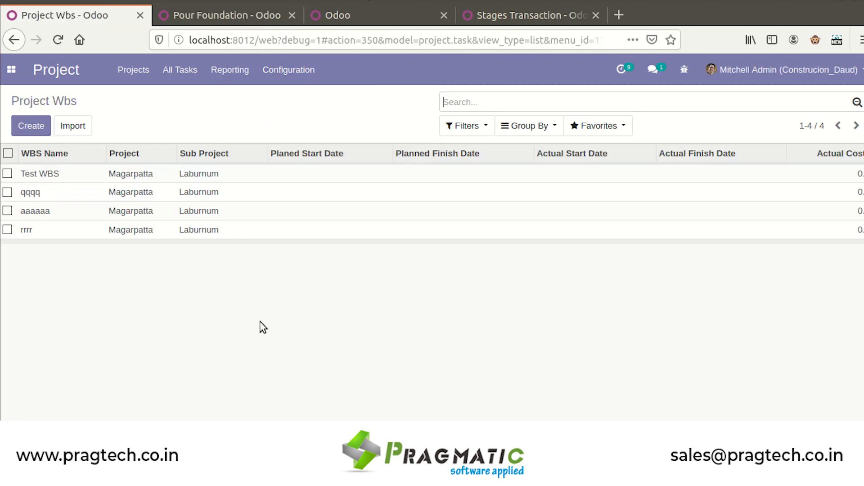
Start a new project WBS named "Phase 1- Amanora WBS" for project Amanora and sub project Future tower township
{"action": "left_click", "coordinate": [28, 127]}
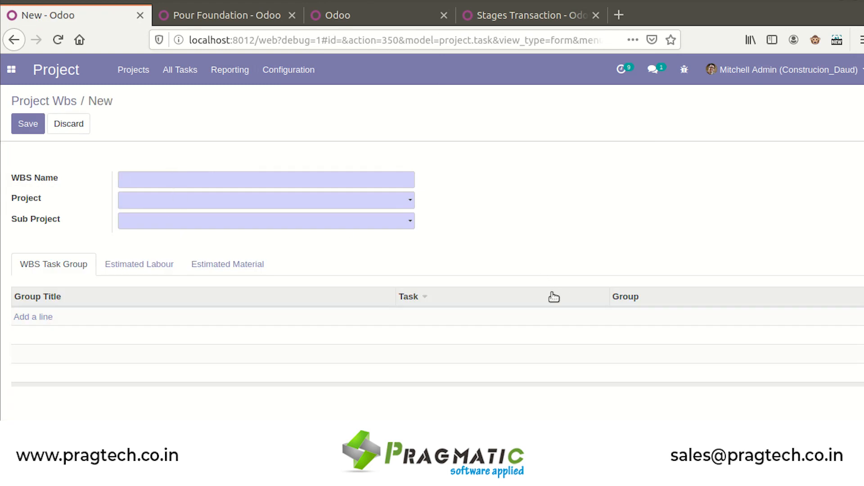
{"action": "mouse_move", "coordinate": [553, 297]}
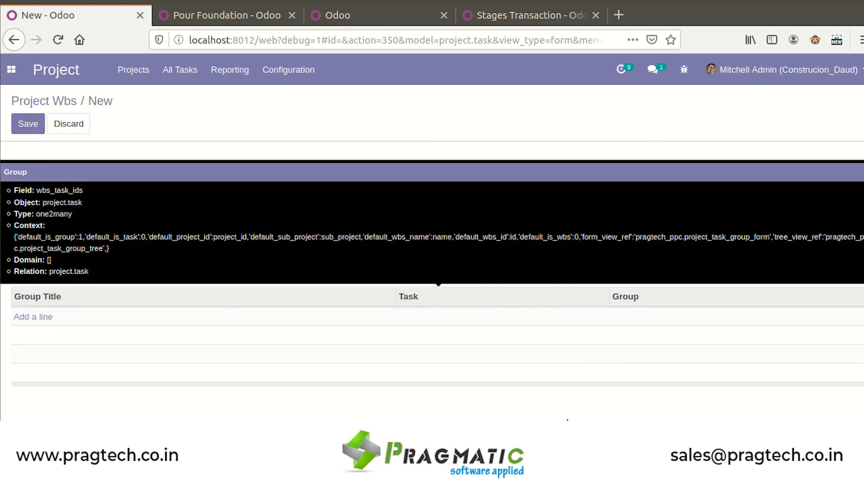
{"action": "type", "text": "Phase"}
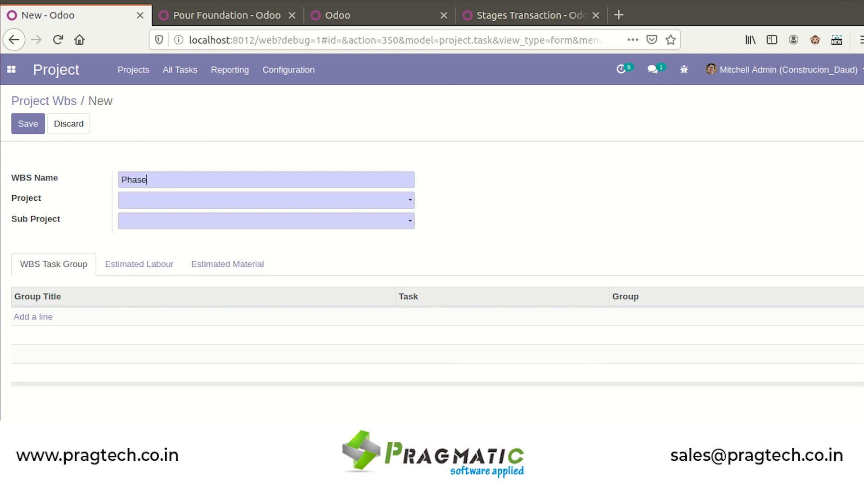
{"action": "type", "text": " 1- A"}
{"action": "key", "text": "BackSpace"}
{"action": "type", "text": "Amanora WBS"}
{"action": "left_click", "coordinate": [233, 203]}
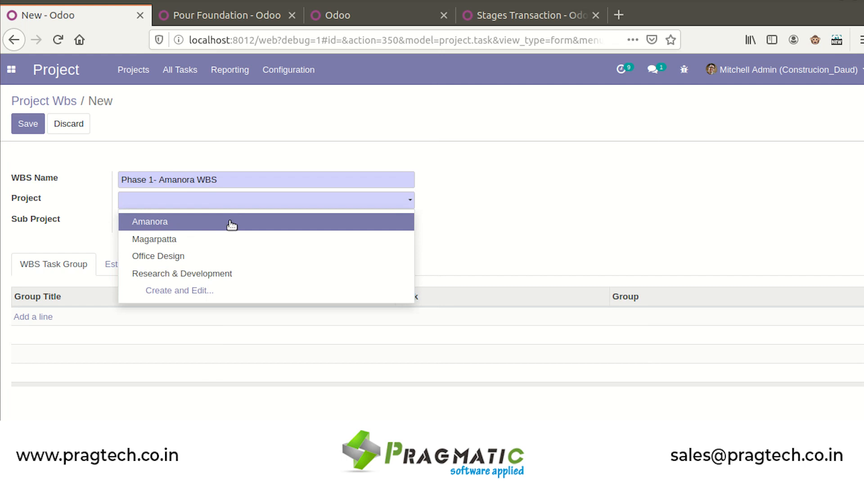
{"action": "left_click", "coordinate": [232, 222]}
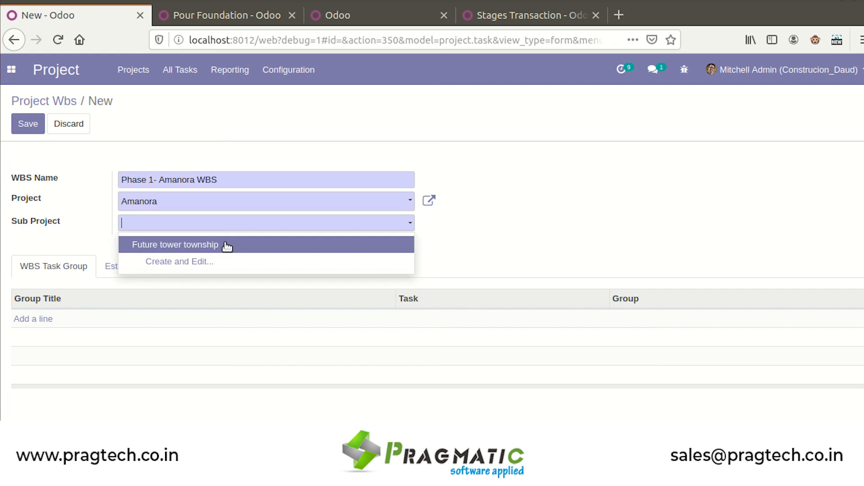
{"action": "left_click", "coordinate": [226, 245]}
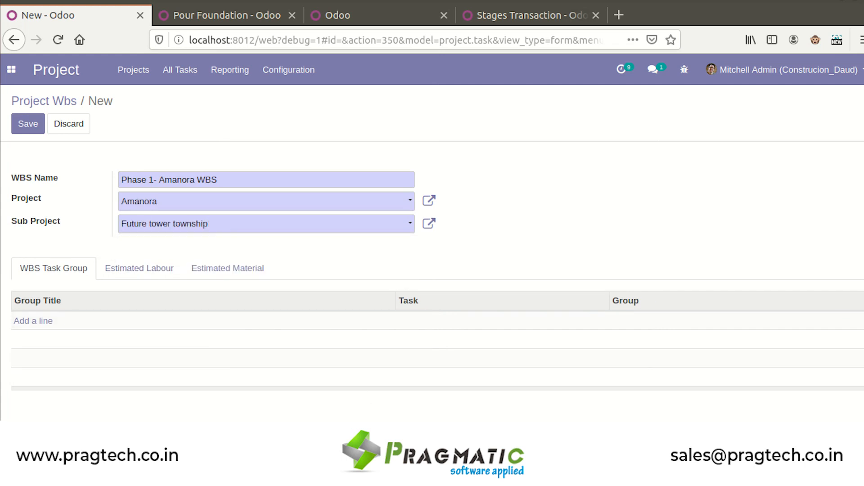
Add a task group titled "WBS group 1" to the WBS and select Site Labeling from its project task library
{"action": "left_click", "coordinate": [41, 321]}
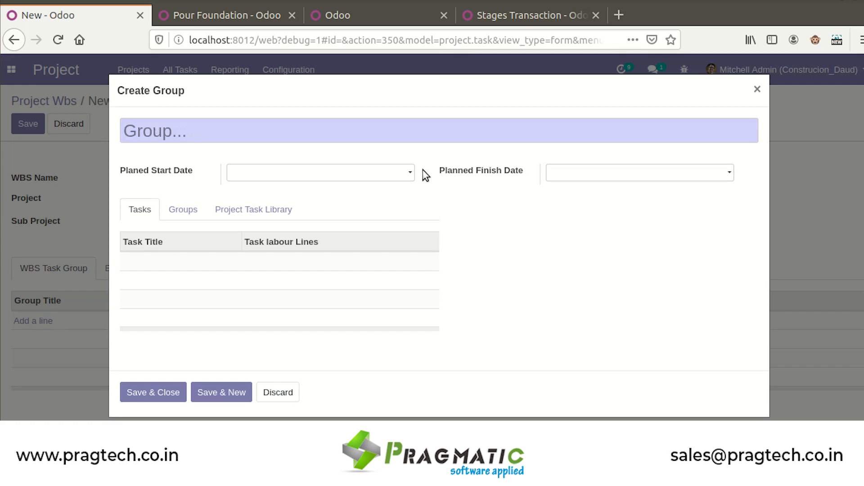
{"action": "type", "text": "WBS"}
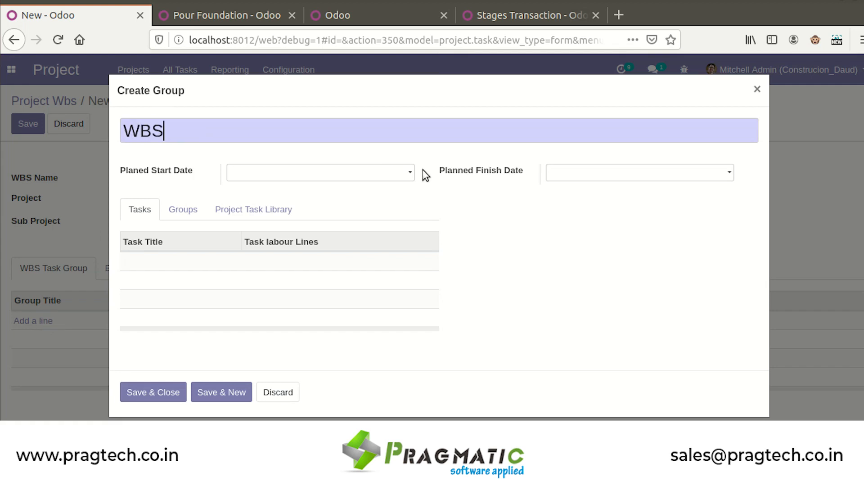
{"action": "type", "text": " group 1"}
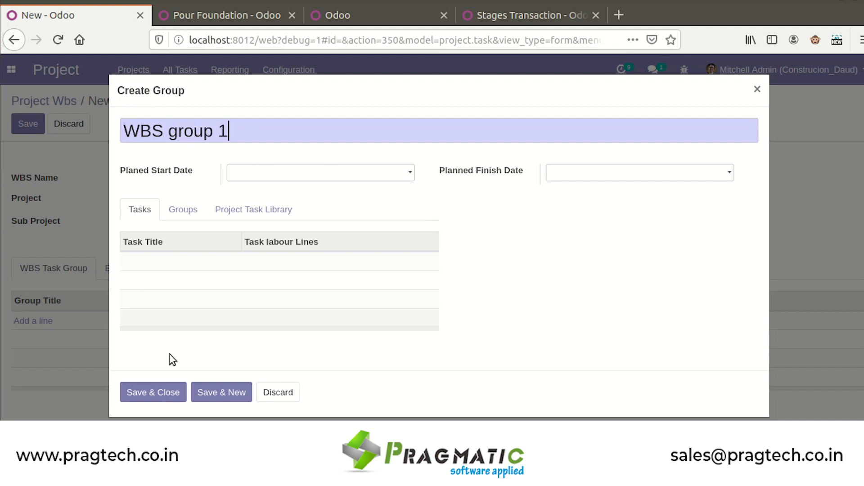
{"action": "left_click", "coordinate": [247, 219]}
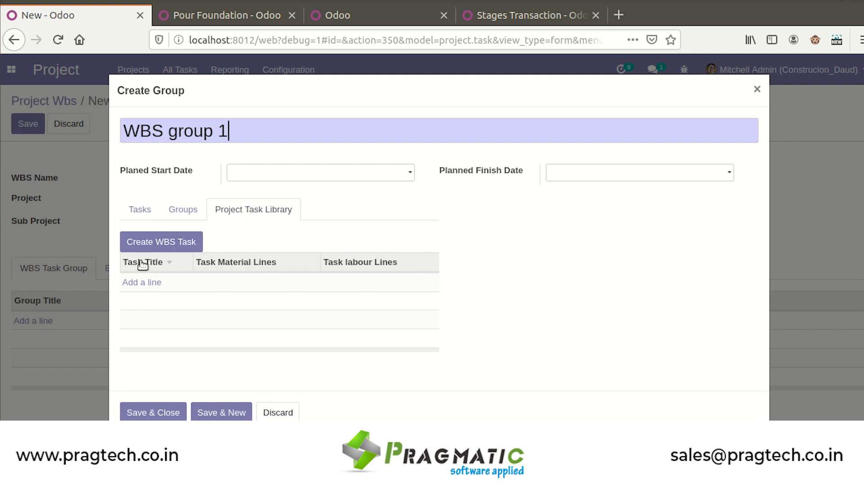
{"action": "left_click", "coordinate": [144, 282]}
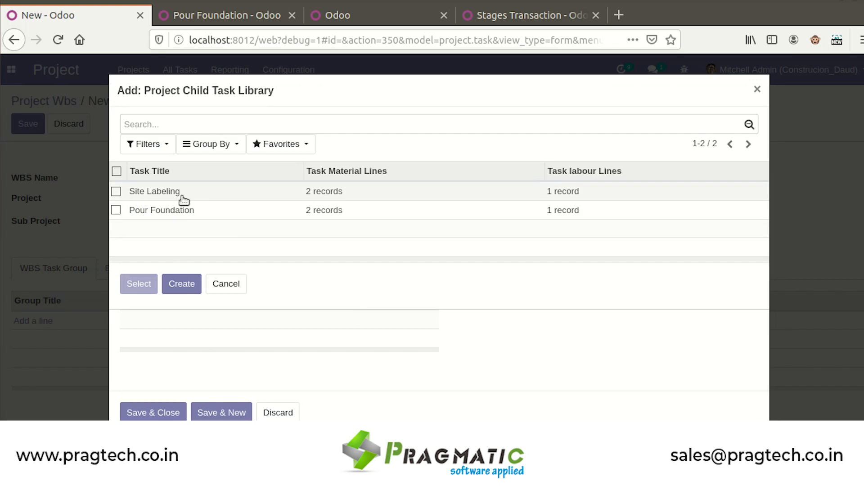
{"action": "left_click", "coordinate": [116, 192]}
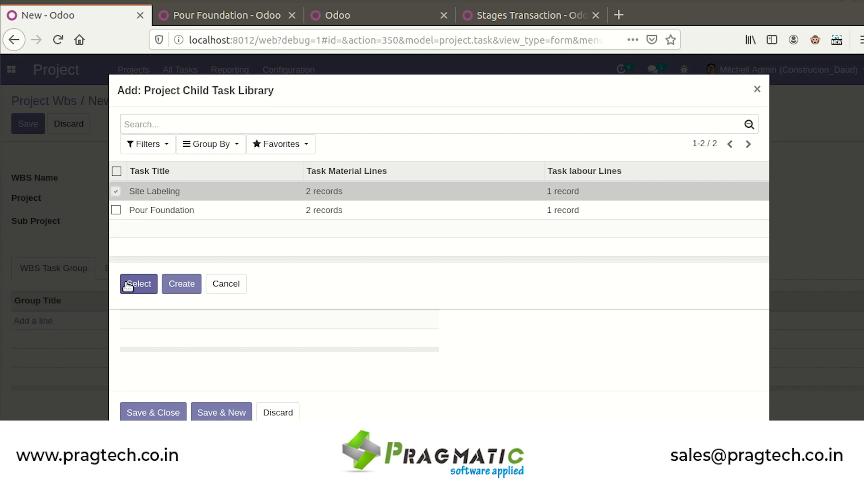
{"action": "left_click", "coordinate": [122, 283]}
Create the WBS task from the Site Labeling library entry and save both the group and the WBS
{"action": "mouse_move", "coordinate": [337, 264]}
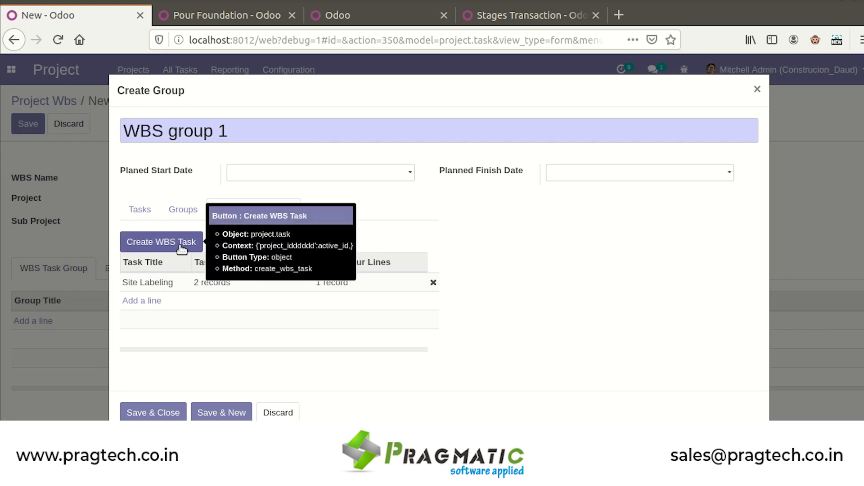
{"action": "left_click", "coordinate": [145, 247]}
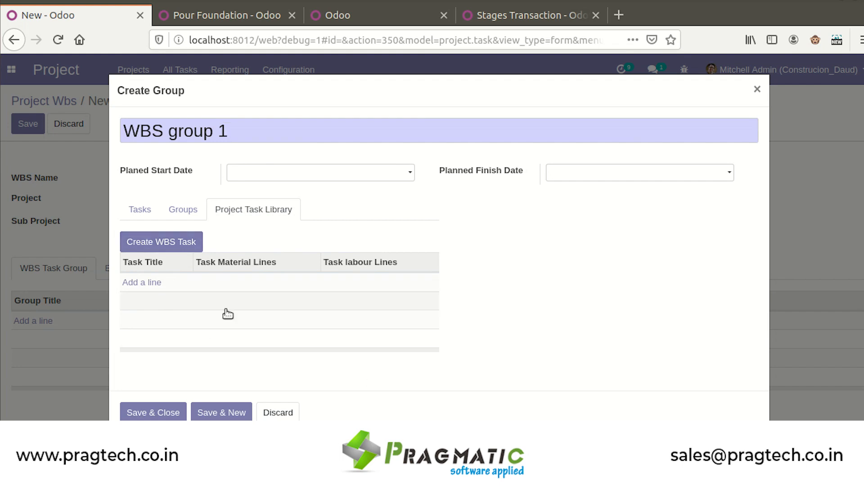
{"action": "mouse_move", "coordinate": [181, 274]}
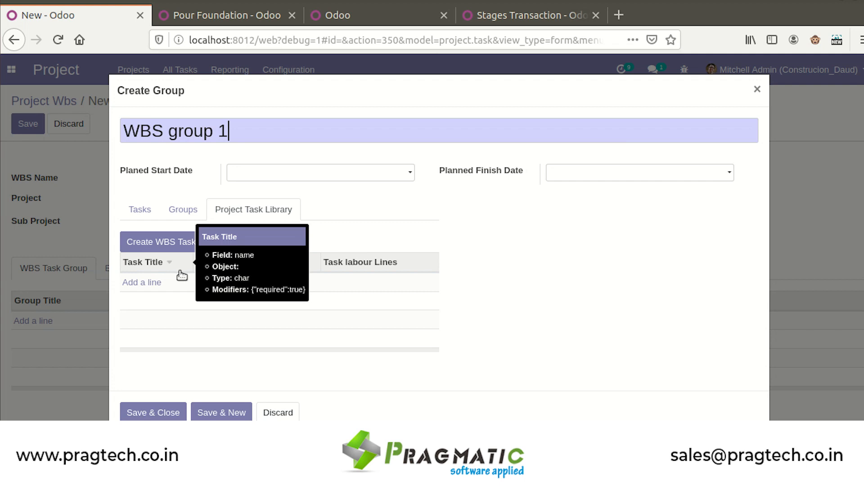
{"action": "left_click", "coordinate": [167, 411]}
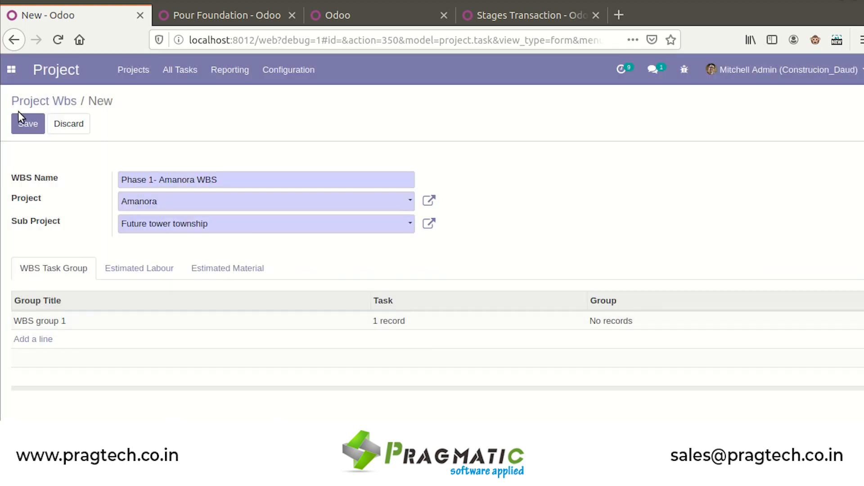
{"action": "left_click", "coordinate": [28, 129]}
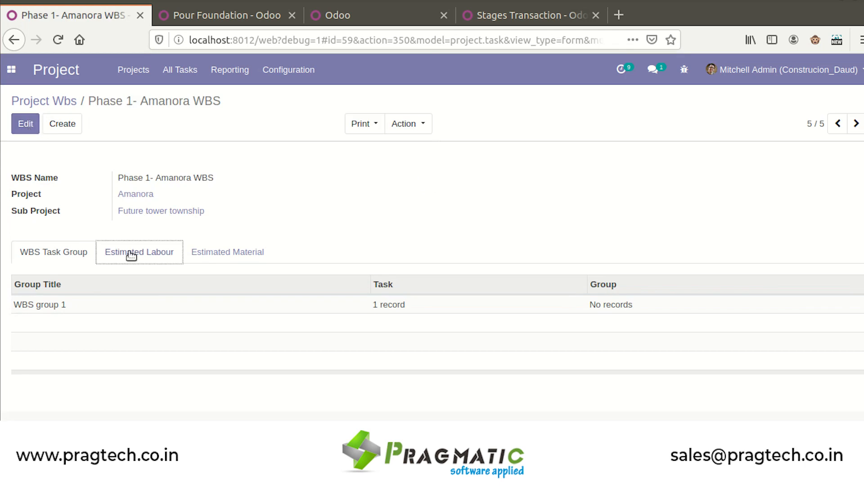
Review the estimated labour and estimated material lines of the Phase 1 WBS
{"action": "left_click", "coordinate": [130, 254]}
{"action": "left_click", "coordinate": [229, 255]}
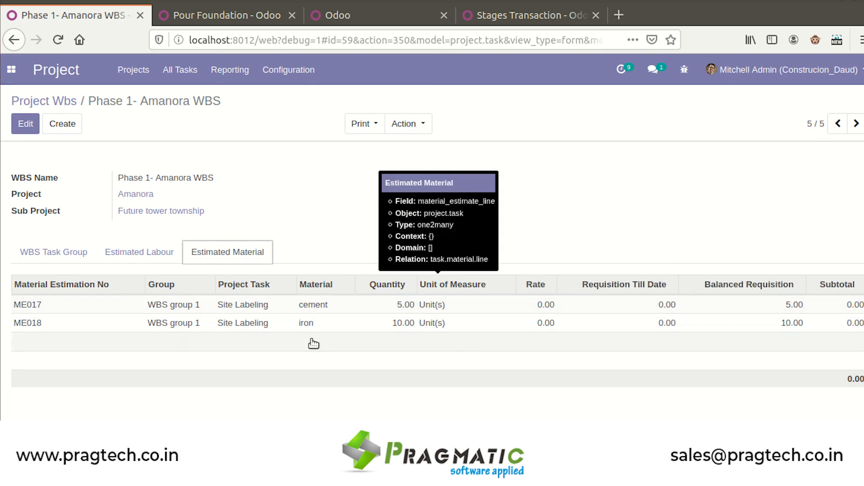
{"action": "left_click", "coordinate": [145, 251]}
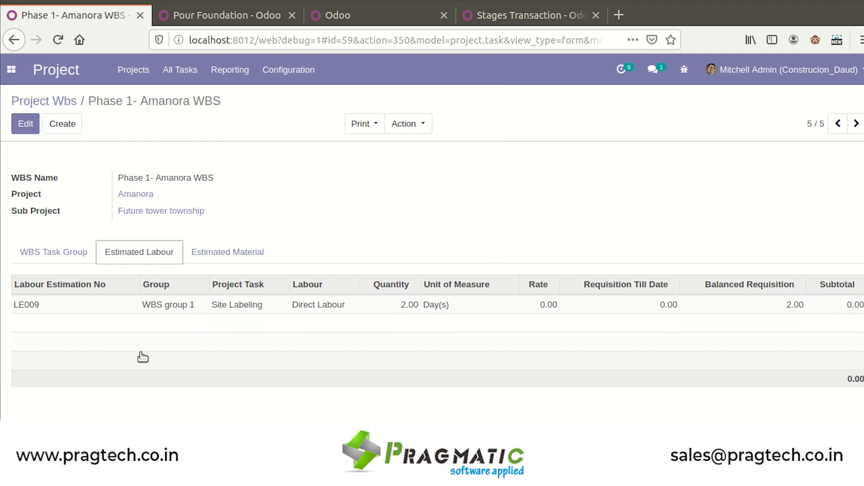
{"action": "left_click", "coordinate": [709, 0]}
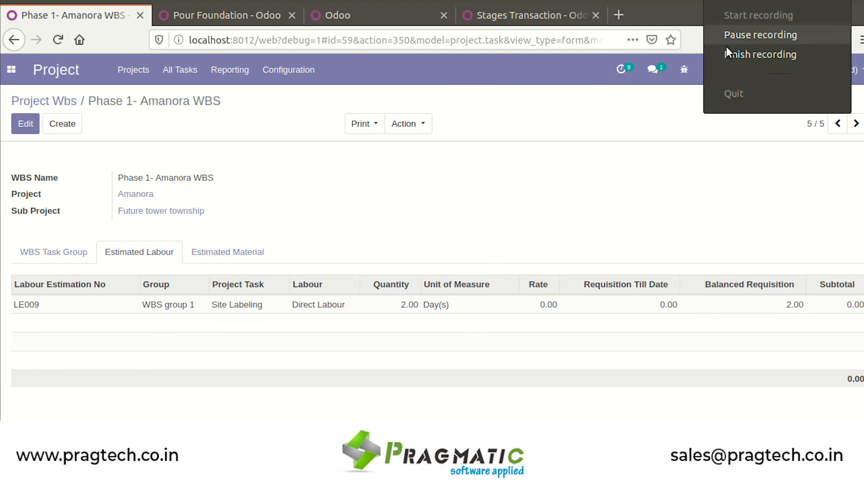
{"action": "left_click", "coordinate": [782, 39]}
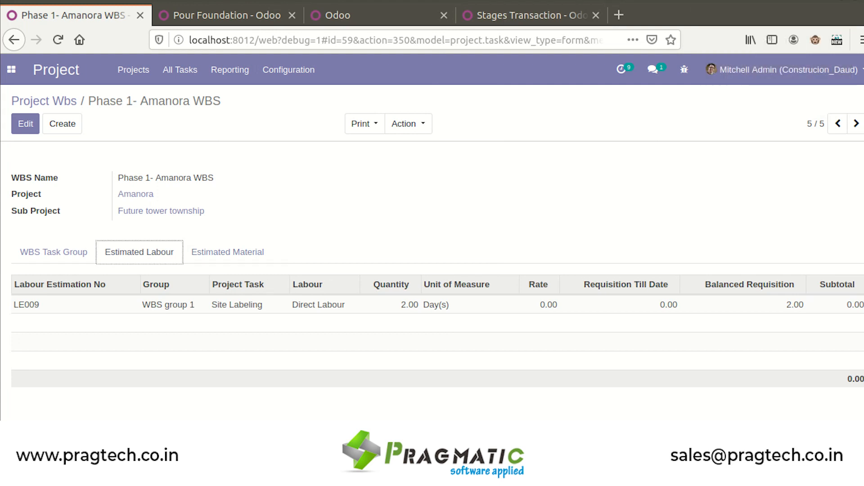
{"action": "left_click", "coordinate": [707, 2]}
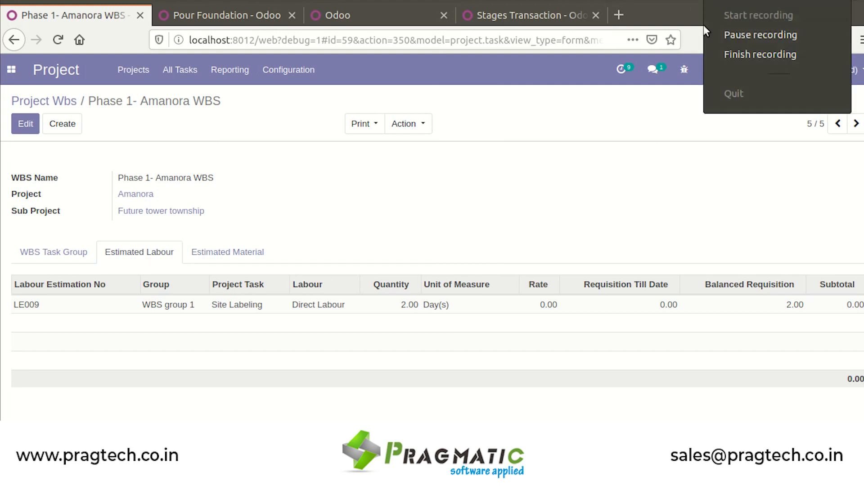
{"action": "left_click", "coordinate": [726, 32]}
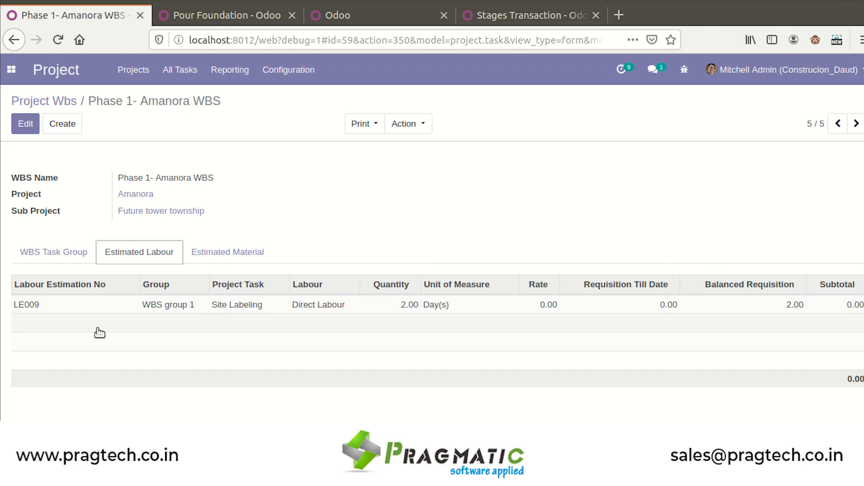
Check the WBS's estimated materials again and return to its task group list
{"action": "left_click", "coordinate": [262, 252]}
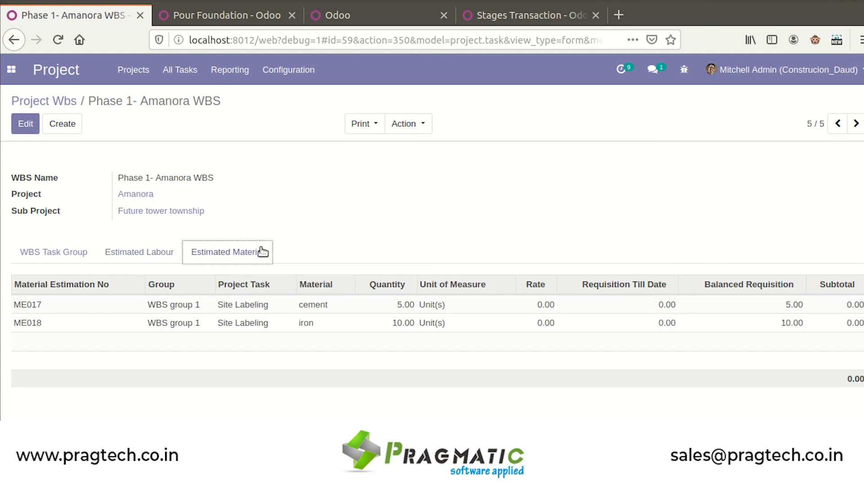
{"action": "left_click", "coordinate": [83, 251]}
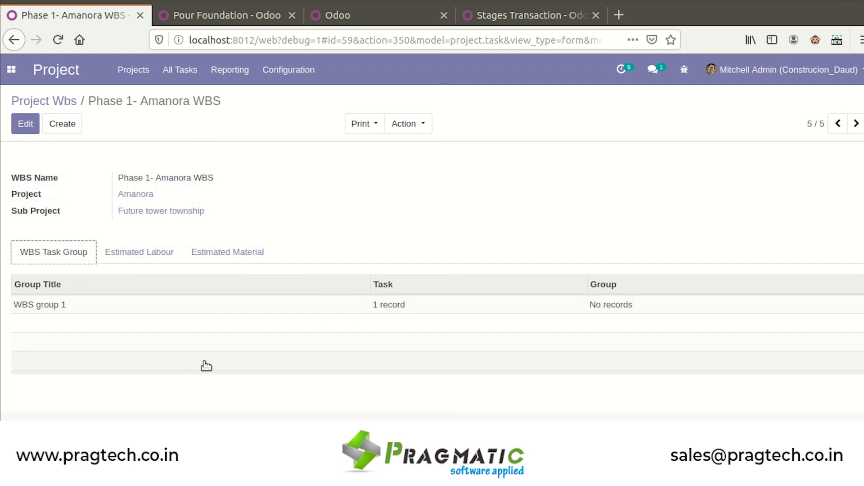
{"action": "left_click", "coordinate": [185, 71]}
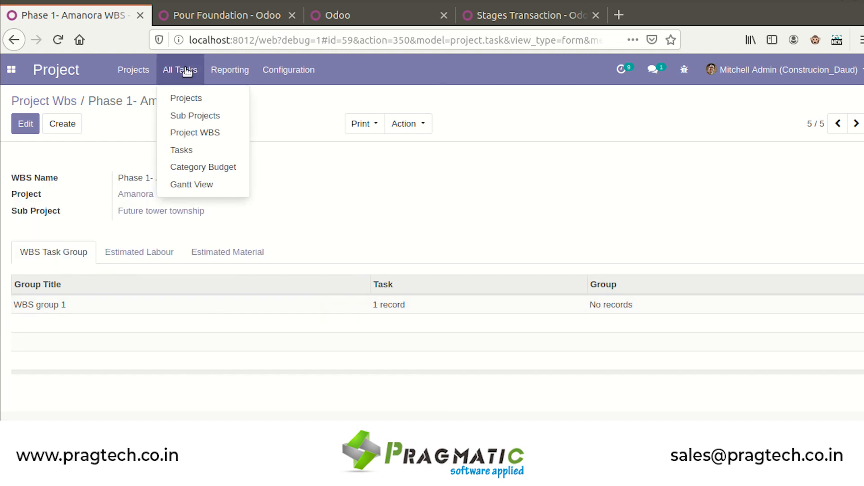
{"action": "left_click", "coordinate": [372, 82]}
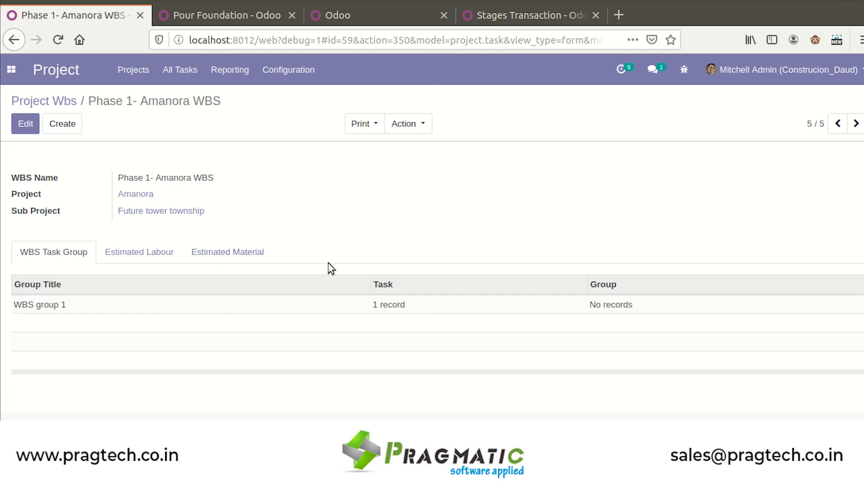
Switch to the Execution module and start a new material requisition
{"action": "left_click", "coordinate": [11, 69]}
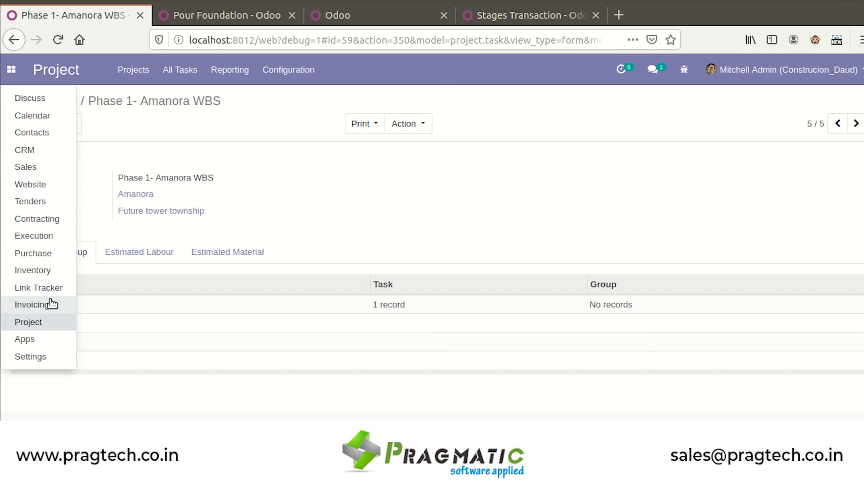
{"action": "left_click", "coordinate": [59, 236]}
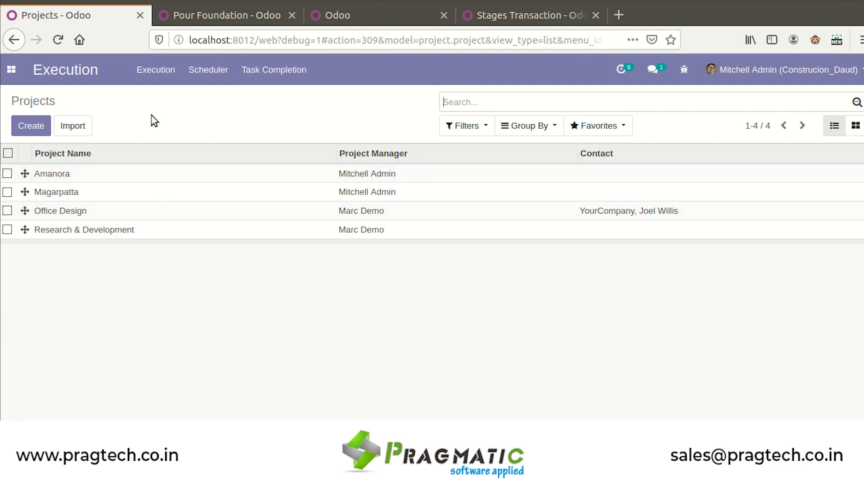
{"action": "left_click", "coordinate": [162, 70]}
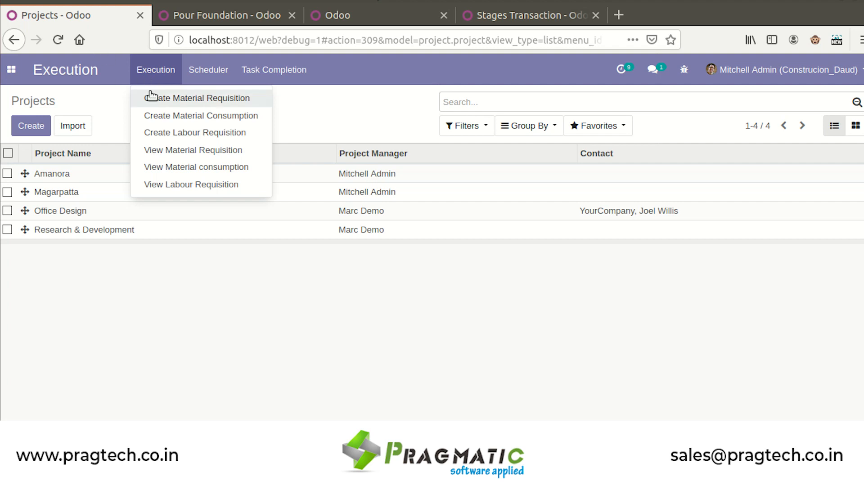
{"action": "left_click", "coordinate": [199, 99]}
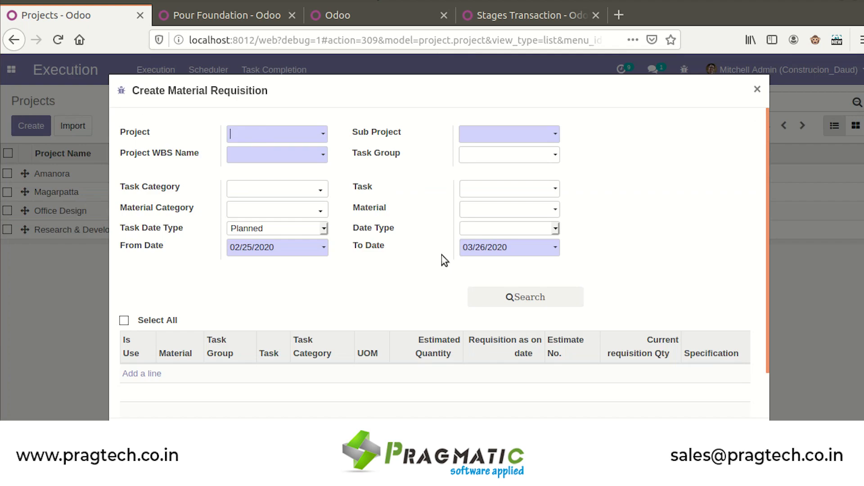
Set the requisition to project Amanora, sub project Future tower township and the Phase 1- Amanora WBS, and search for its material lines
{"action": "left_click", "coordinate": [260, 134]}
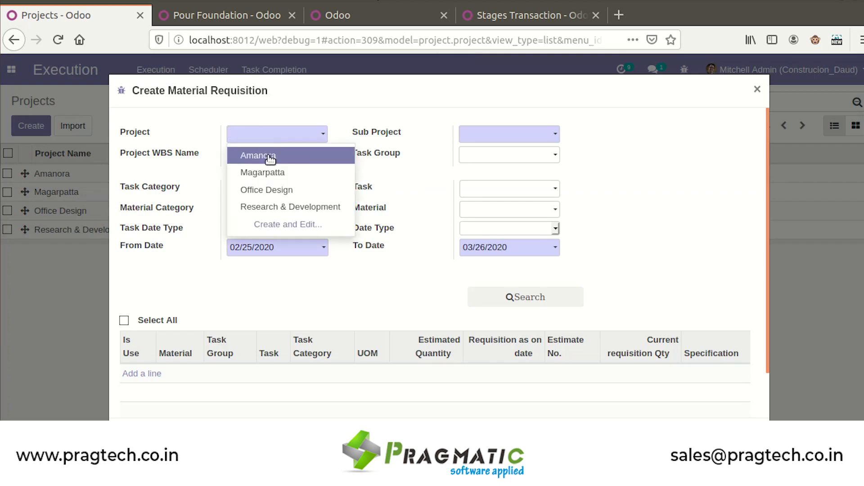
{"action": "left_click", "coordinate": [273, 157]}
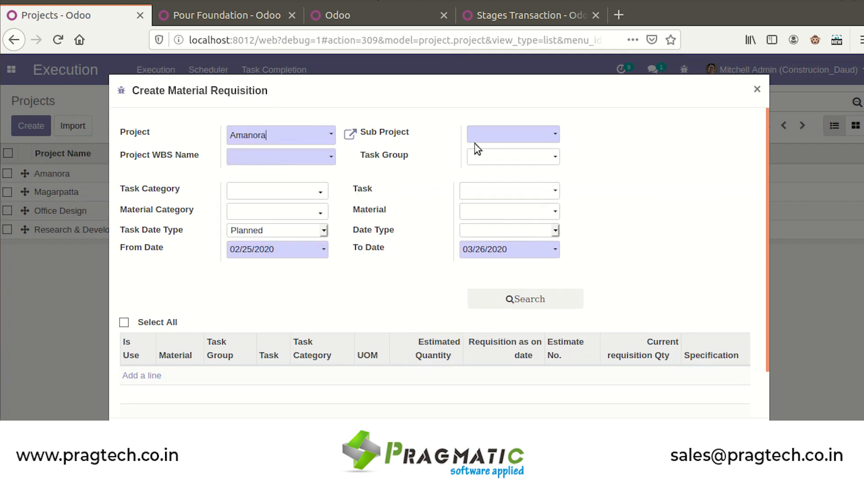
{"action": "left_click", "coordinate": [511, 136]}
{"action": "left_click", "coordinate": [512, 161]}
{"action": "left_click", "coordinate": [290, 163]}
{"action": "left_click", "coordinate": [295, 179]}
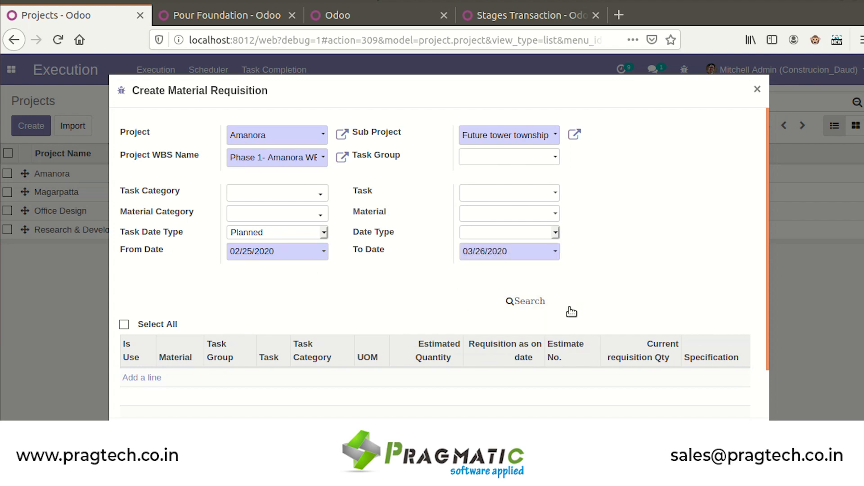
{"action": "left_click", "coordinate": [522, 305]}
{"action": "scroll", "coordinate": [525, 307], "scroll_direction": "down", "scroll_amount": 4}
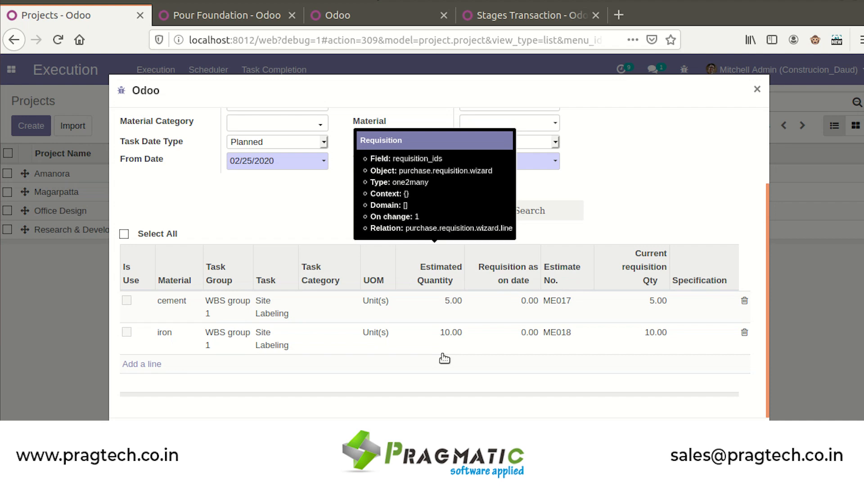
Create requisitions for all the found material lines and expand the Amanora group in the material requisitions list
{"action": "left_click", "coordinate": [124, 234]}
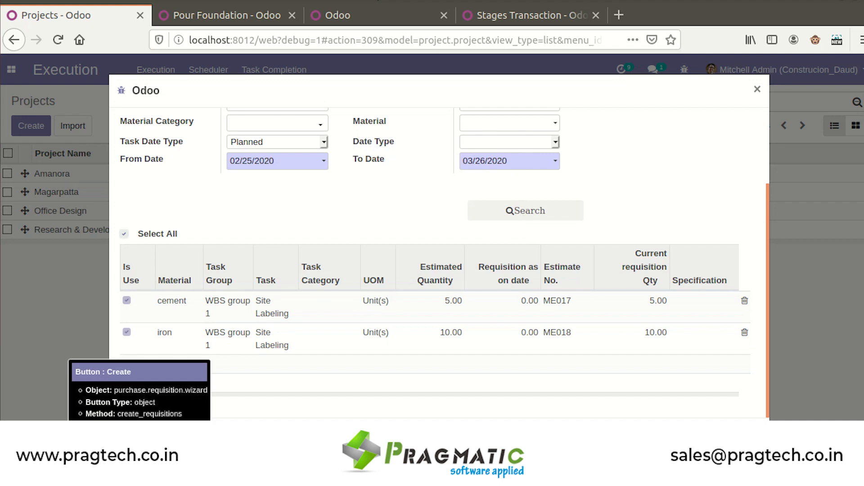
{"action": "left_click", "coordinate": [137, 430]}
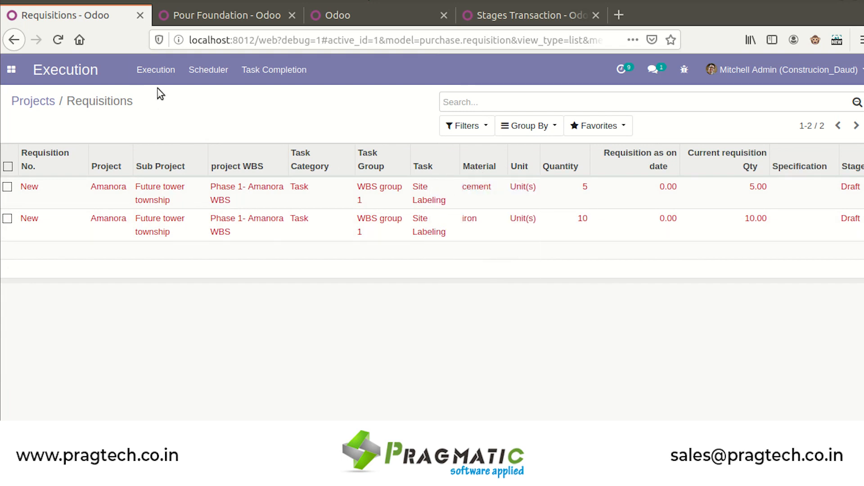
{"action": "left_click", "coordinate": [158, 72]}
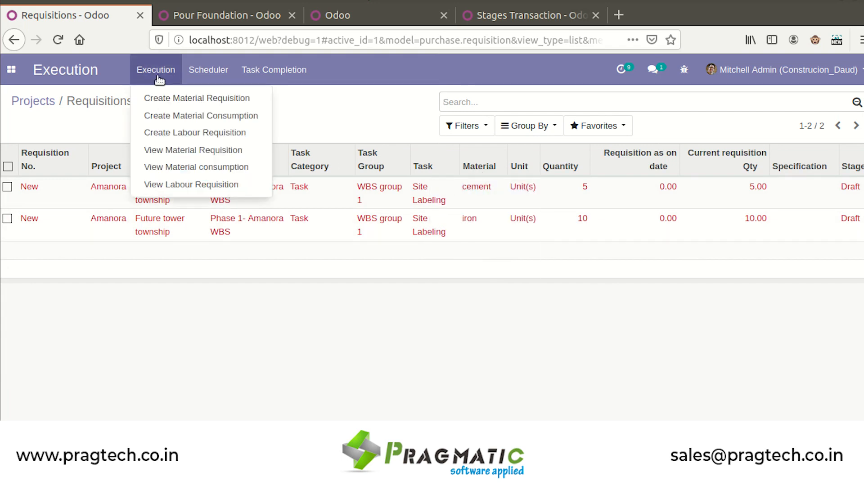
{"action": "left_click", "coordinate": [172, 152]}
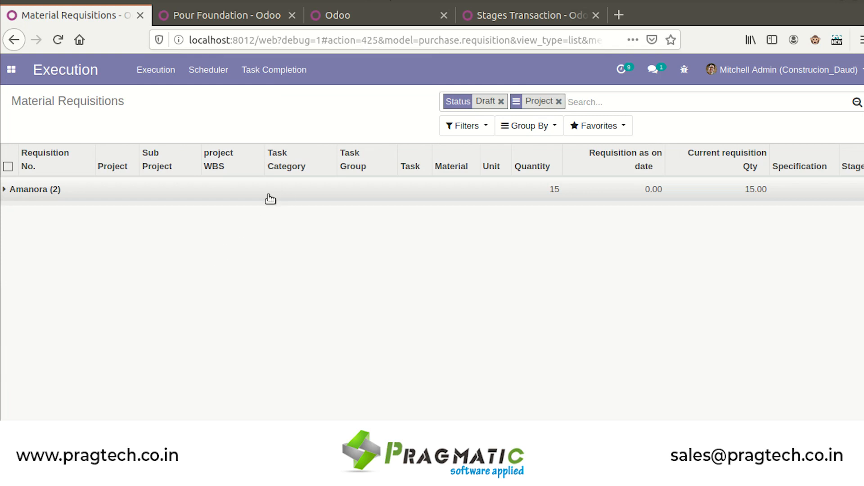
{"action": "left_click", "coordinate": [140, 188]}
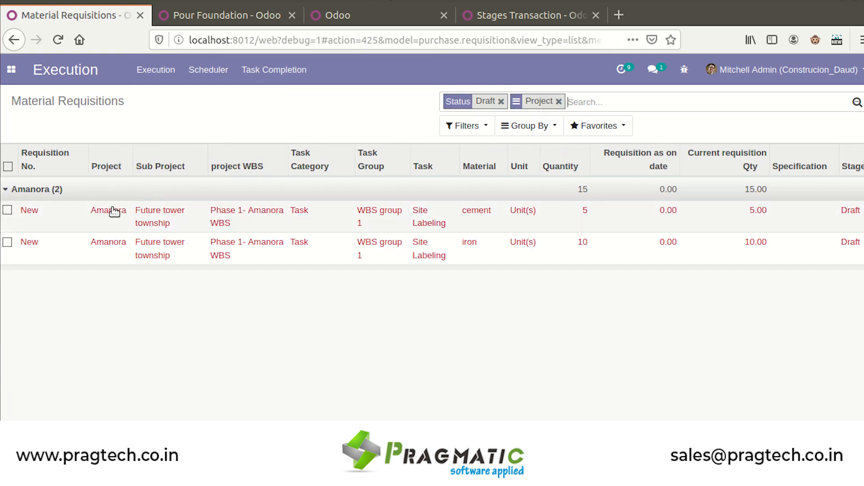
Open the cement requisition and check which new stages its stage change offers
{"action": "left_click", "coordinate": [306, 221]}
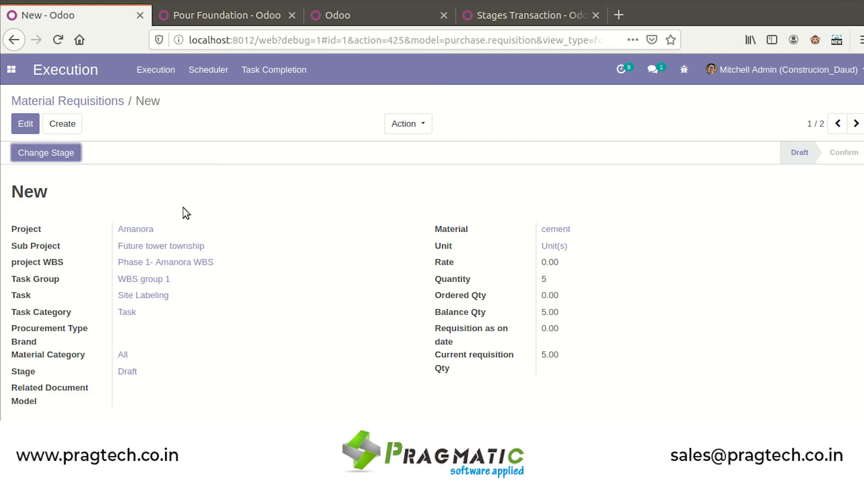
{"action": "left_click", "coordinate": [67, 156]}
{"action": "left_click", "coordinate": [579, 137]}
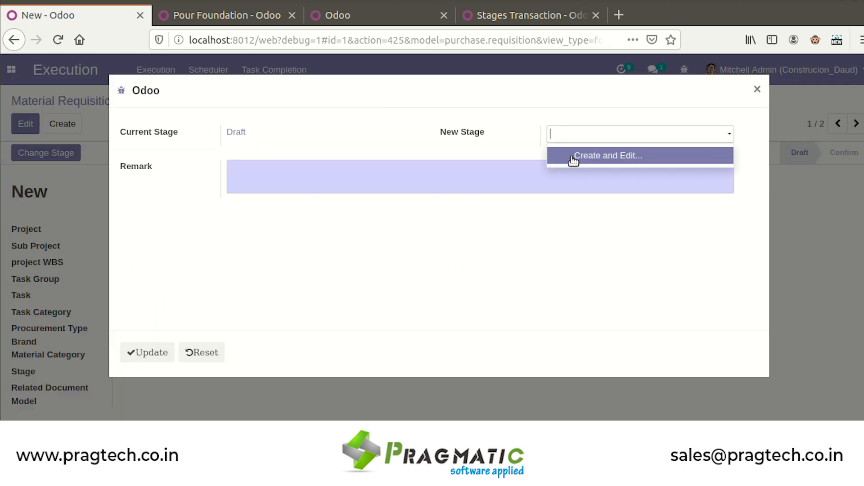
{"action": "left_click", "coordinate": [411, 243]}
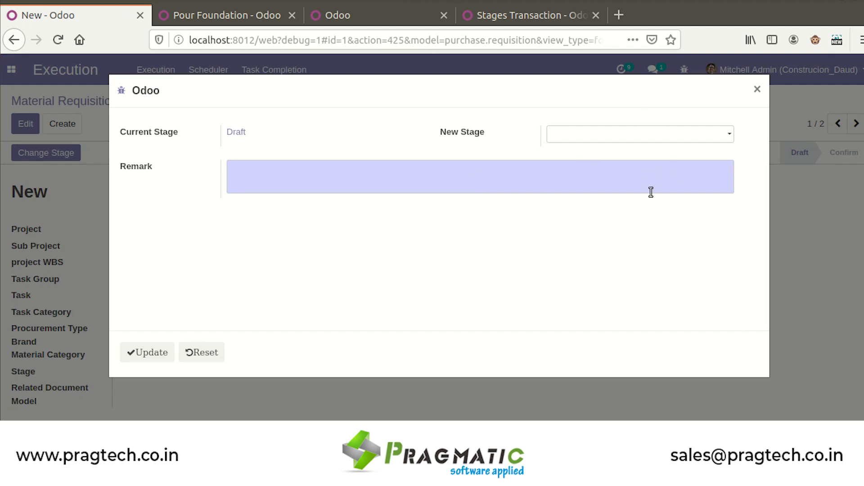
{"action": "left_click", "coordinate": [758, 90]}
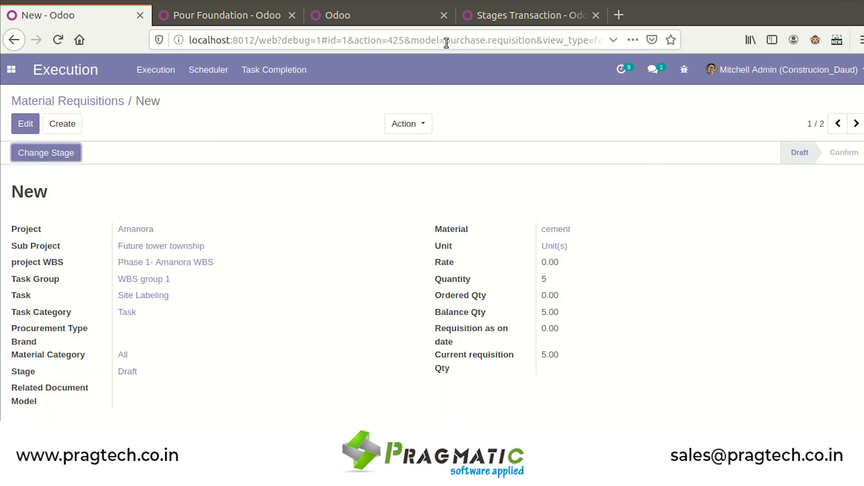
Copy the model name purchase.requisition from the requisition's page address
{"action": "left_click_drag", "start_coordinate": [445, 40], "coordinate": [513, 45]}
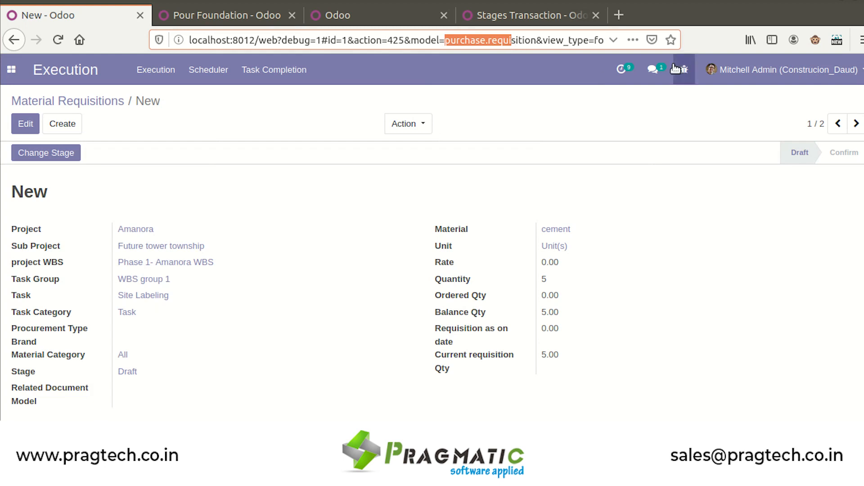
{"action": "key", "text": "shift+Right"}
{"action": "key", "text": "shift+Right"}
{"action": "key", "text": "shift+Right"}
{"action": "key", "text": "shift+Right"}
{"action": "key", "text": "shift+Right"}
{"action": "key", "text": "shift+Right"}
{"action": "key", "text": "ctrl+c"}
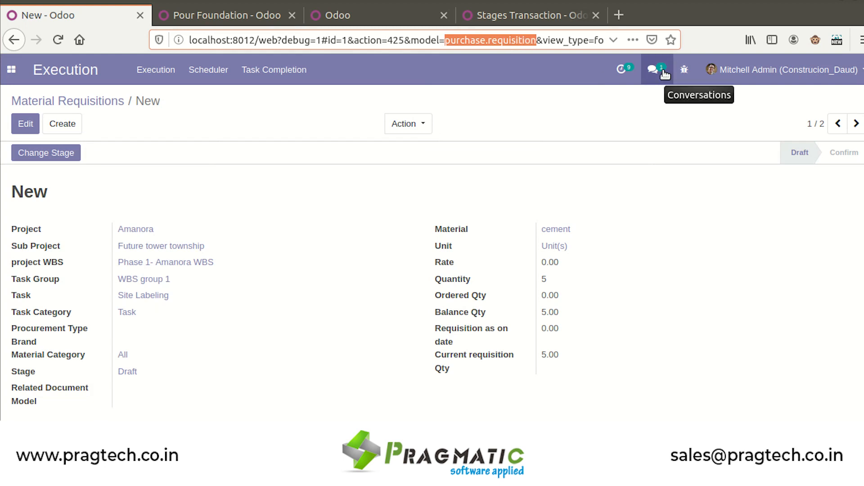
Create a new stage transaction record going from stage Draft to stage Approve
{"action": "left_click", "coordinate": [545, 20]}
{"action": "left_click", "coordinate": [29, 126]}
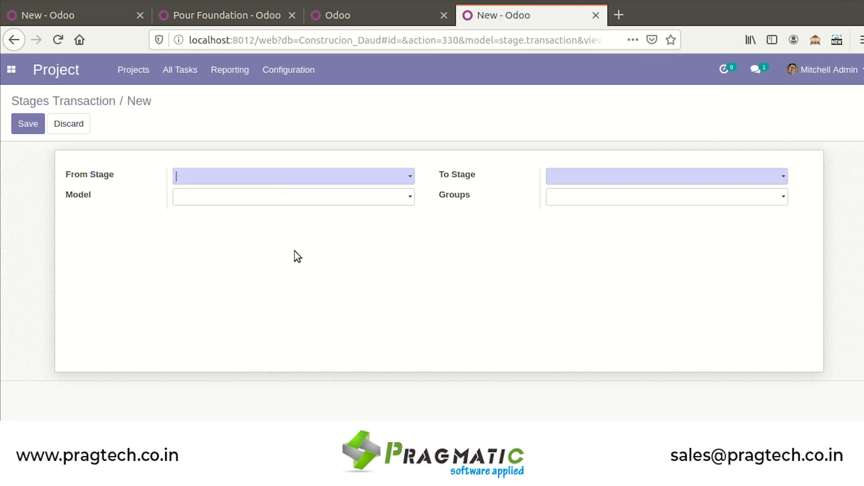
{"action": "left_click", "coordinate": [304, 178]}
{"action": "left_click", "coordinate": [295, 198]}
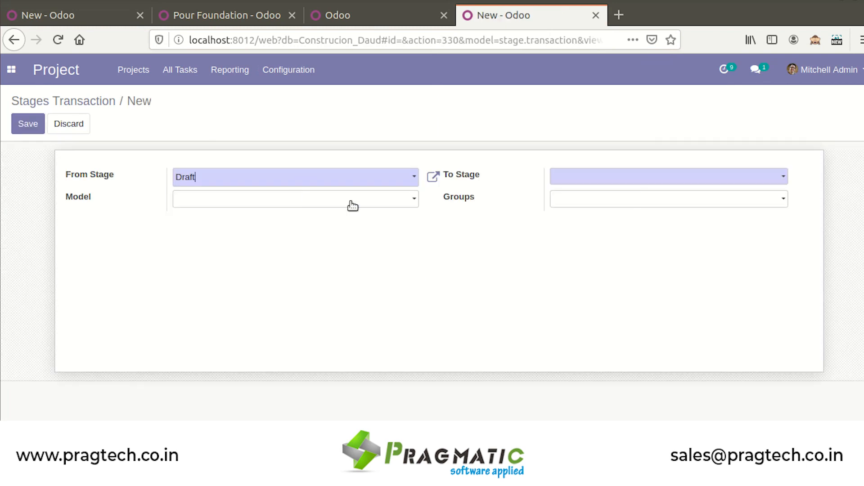
{"action": "left_click", "coordinate": [636, 177]}
{"action": "left_click", "coordinate": [628, 213]}
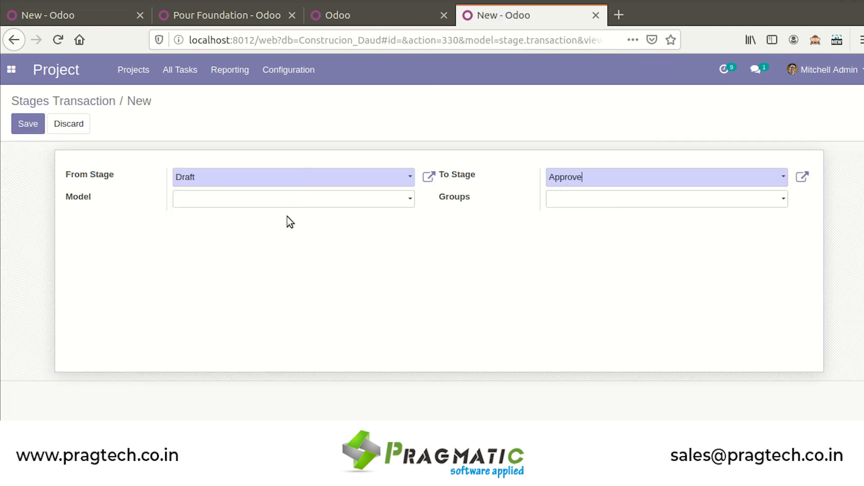
Try entering purchase.requisition as the transaction's model and recheck the new stage choices on the cement requisition
{"action": "left_click", "coordinate": [249, 203]}
{"action": "key", "text": "ctrl+v"}
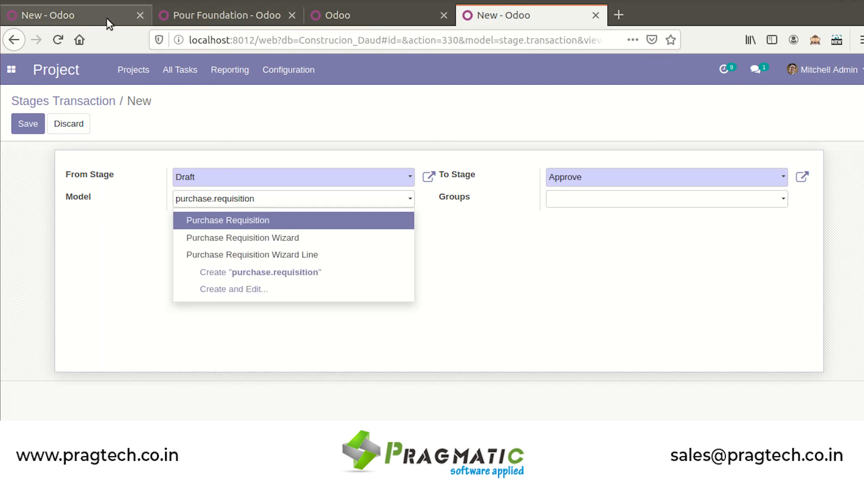
{"action": "left_click", "coordinate": [112, 18]}
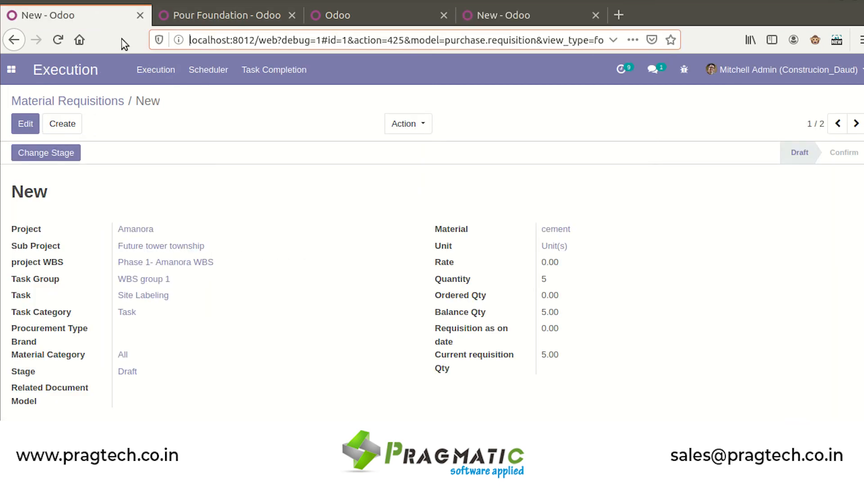
{"action": "left_click", "coordinate": [54, 154]}
{"action": "left_click", "coordinate": [626, 132]}
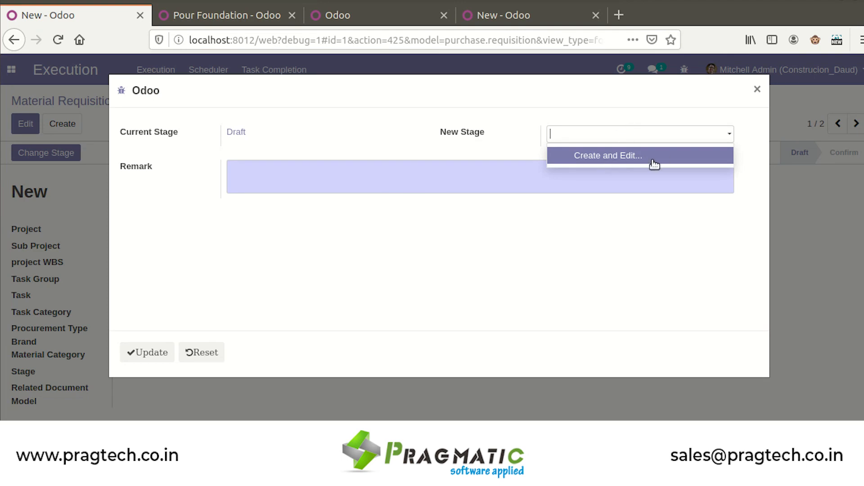
{"action": "left_click", "coordinate": [635, 222]}
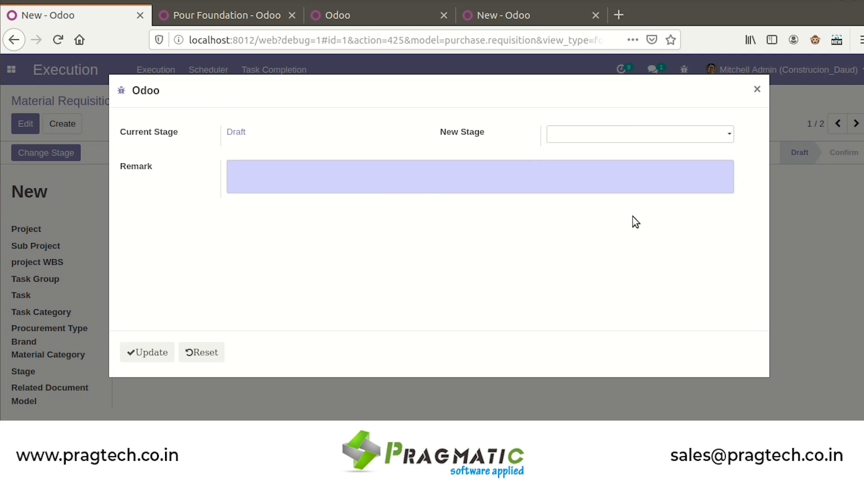
Dismiss the model creation dialog, set the stage transaction's model to Purchase Requisition and save the record
{"action": "left_click", "coordinate": [466, 16]}
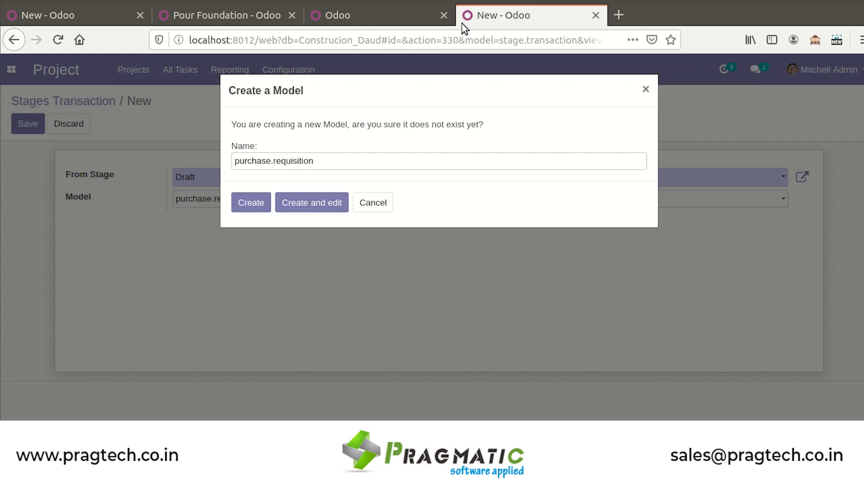
{"action": "left_click", "coordinate": [646, 89]}
{"action": "left_click", "coordinate": [250, 200]}
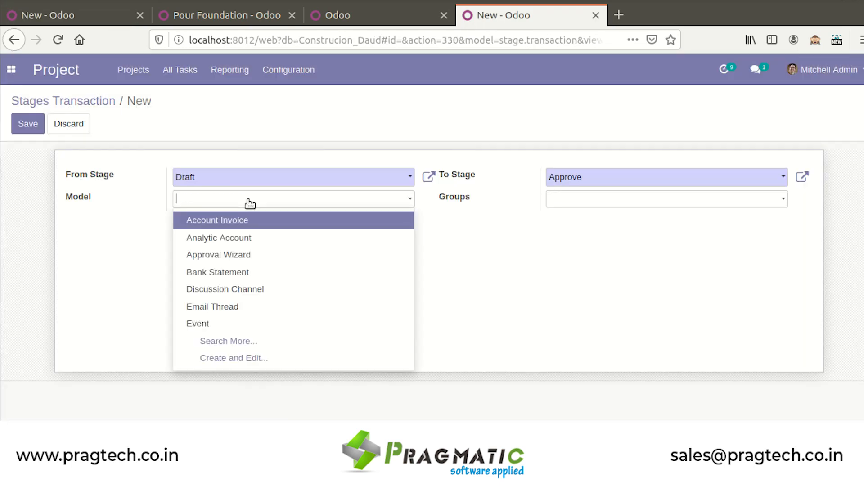
{"action": "key", "text": "ctrl+v"}
{"action": "left_click", "coordinate": [268, 221]}
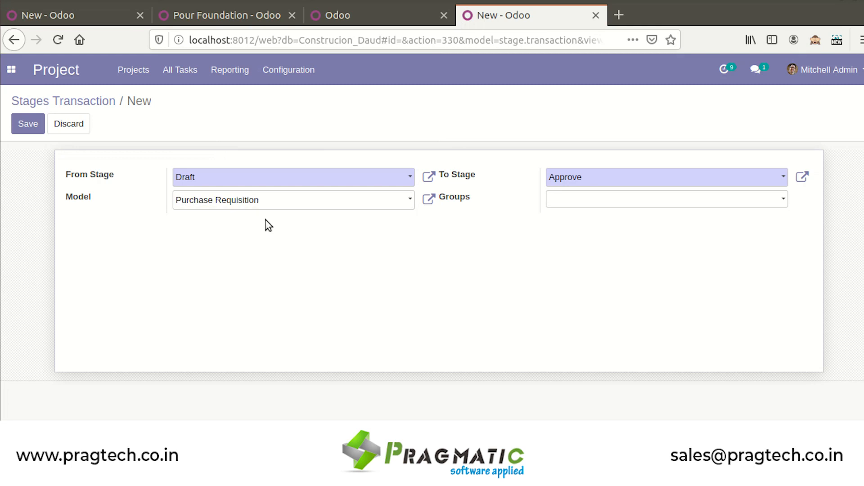
{"action": "left_click", "coordinate": [31, 127]}
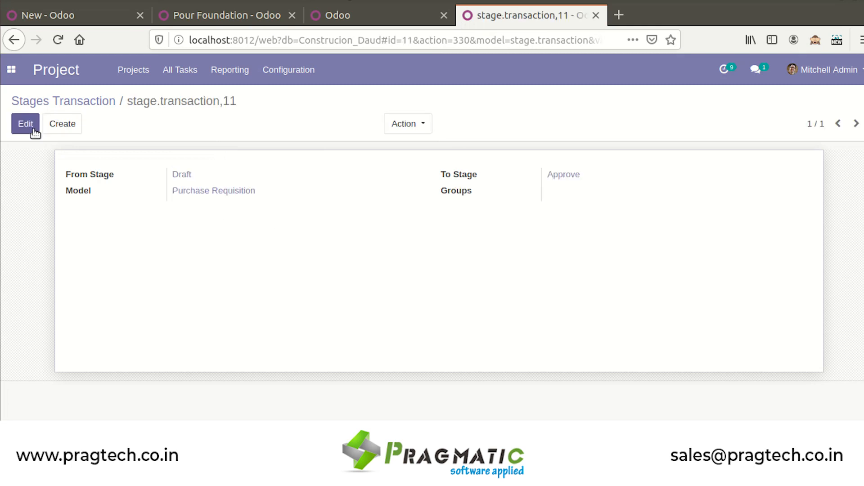
Return to the cement requisition and change its stage to Approve with the remark "ok"
{"action": "left_click", "coordinate": [104, 17]}
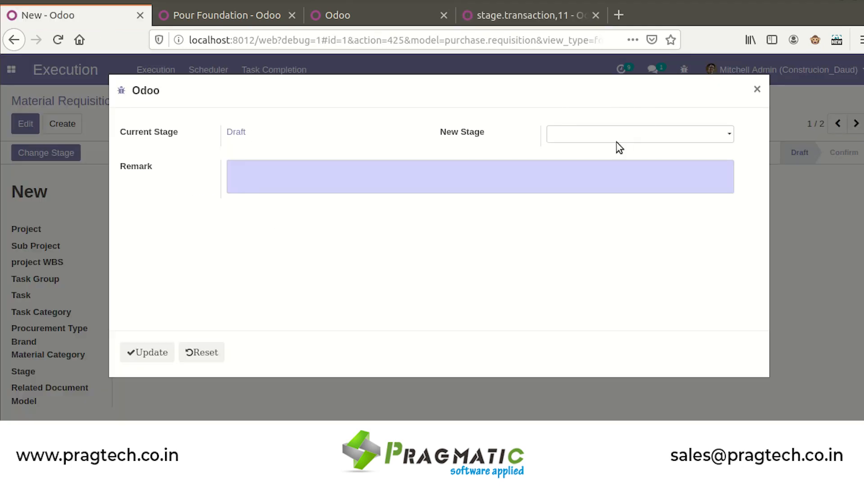
{"action": "left_click", "coordinate": [630, 133]}
{"action": "left_click", "coordinate": [757, 89]}
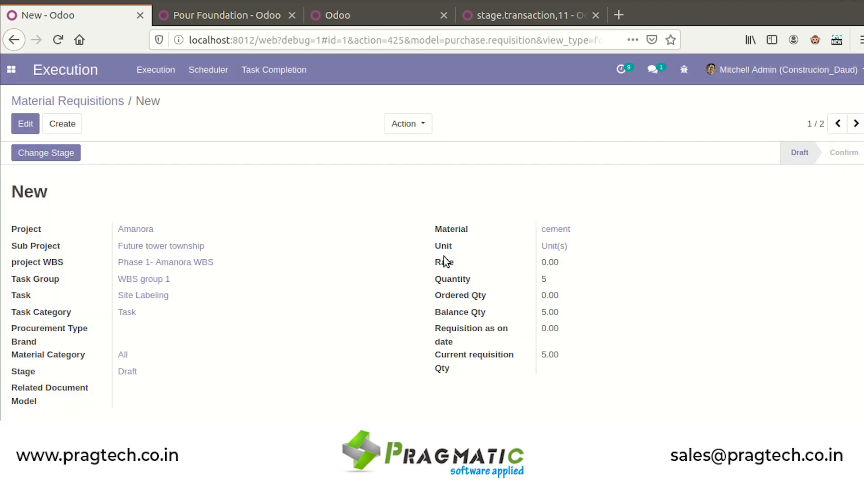
{"action": "left_click", "coordinate": [35, 153]}
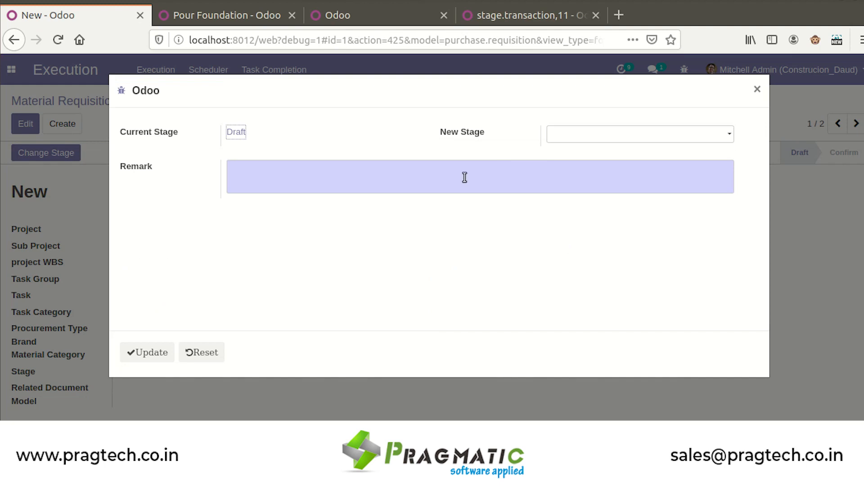
{"action": "left_click", "coordinate": [599, 137]}
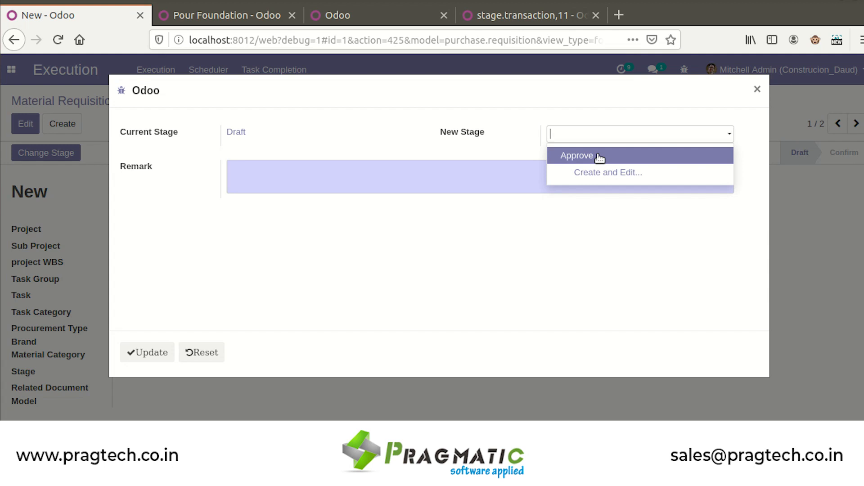
{"action": "left_click", "coordinate": [600, 156]}
{"action": "left_click", "coordinate": [523, 182]}
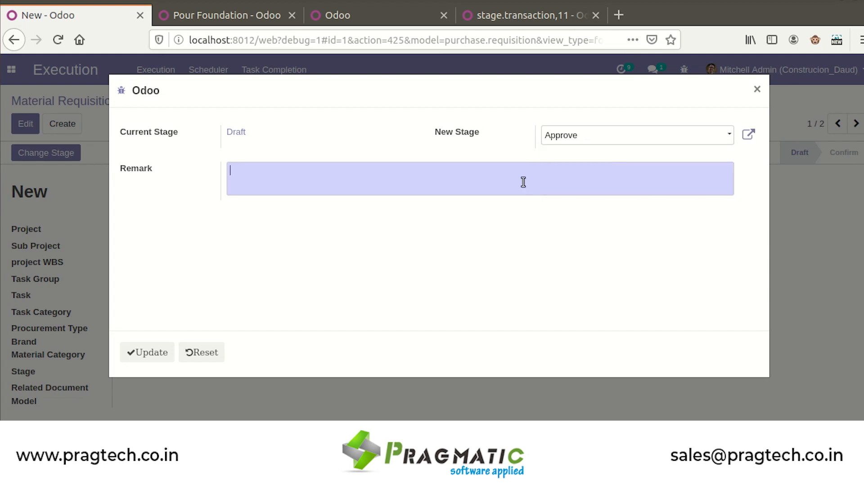
{"action": "type", "text": "ok"}
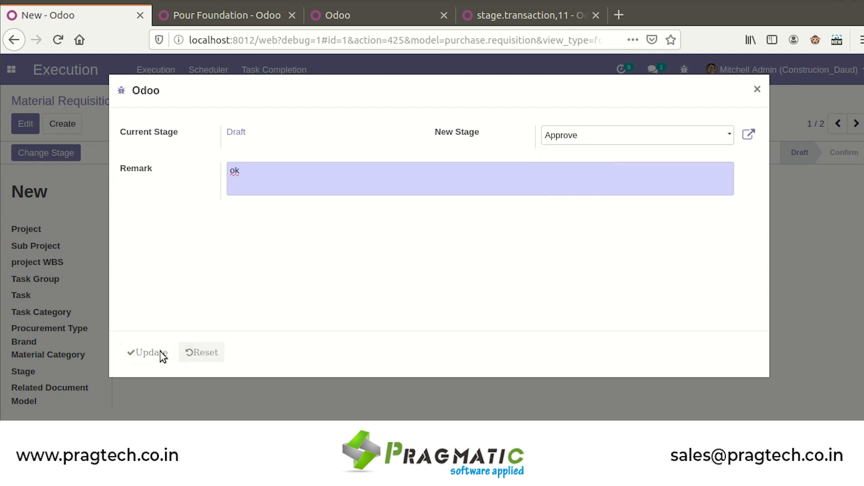
{"action": "left_click", "coordinate": [162, 355]}
Open the iron requisition from the list and change its stage to Approve with the remark "ok"
{"action": "left_click", "coordinate": [86, 102]}
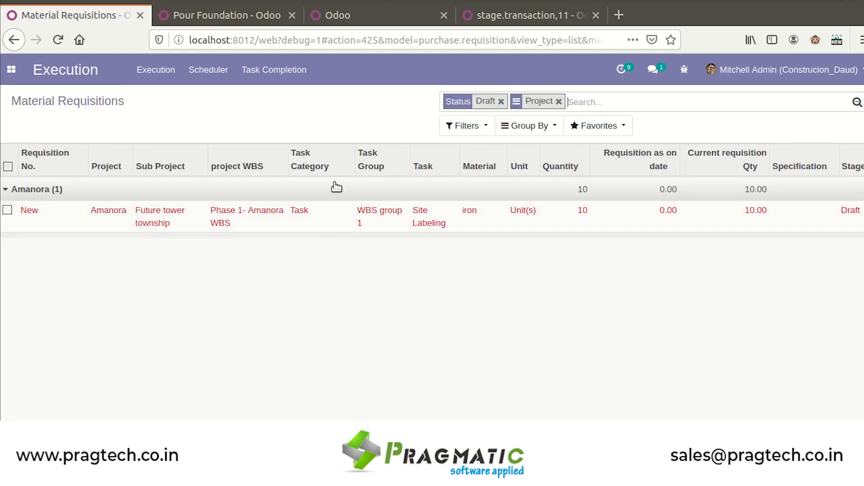
{"action": "left_click", "coordinate": [326, 217]}
{"action": "left_click", "coordinate": [68, 155]}
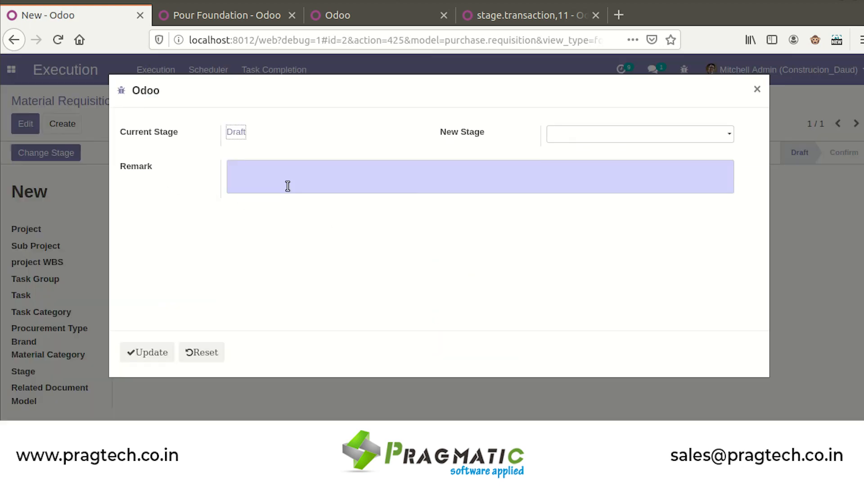
{"action": "left_click", "coordinate": [581, 140]}
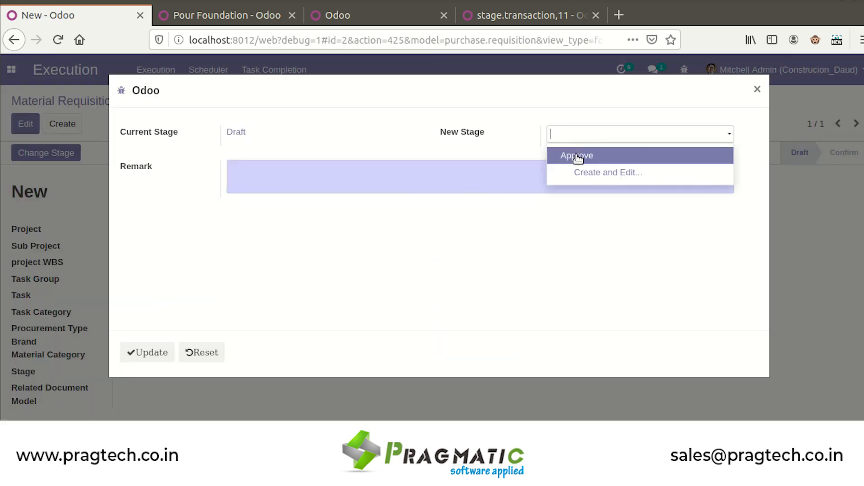
{"action": "left_click", "coordinate": [578, 157]}
{"action": "left_click", "coordinate": [554, 174]}
{"action": "type", "text": "ok"}
{"action": "left_click", "coordinate": [135, 352]}
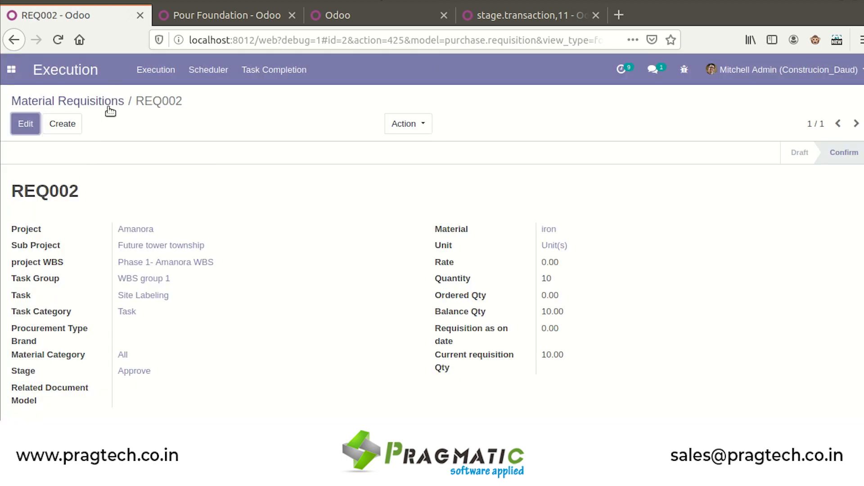
Remove the Draft status filter from the material requisitions list and expand the Amanora group
{"action": "left_click", "coordinate": [108, 104]}
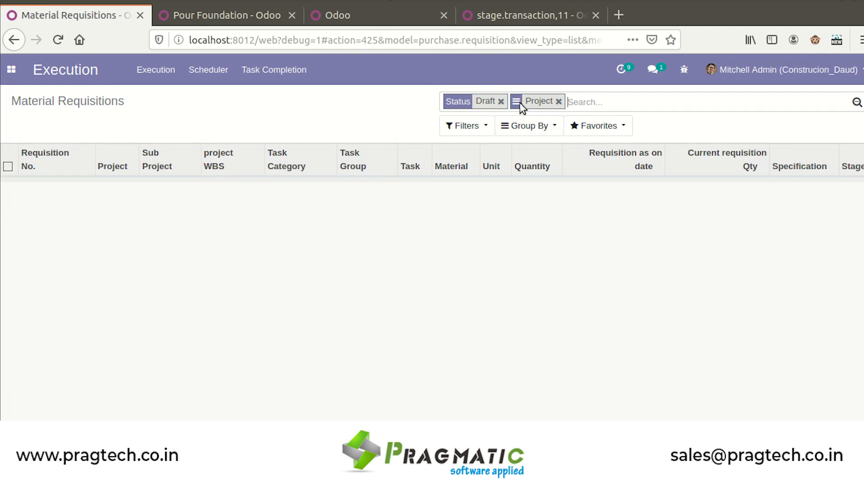
{"action": "left_click", "coordinate": [500, 101]}
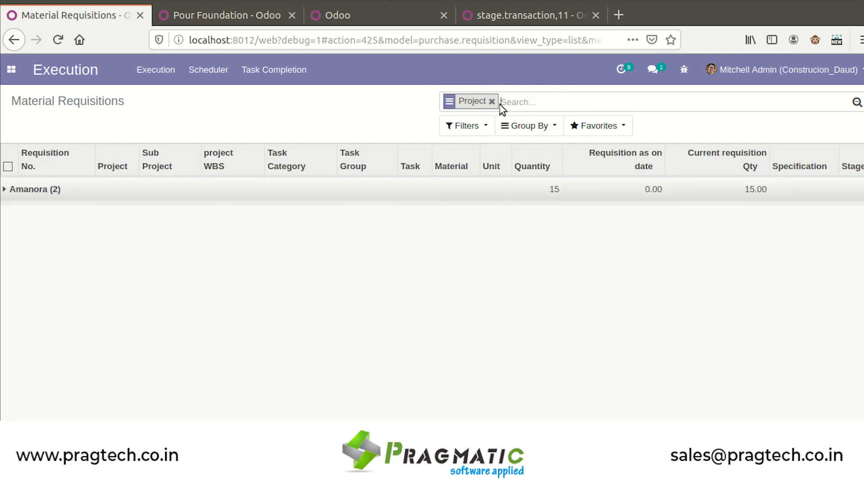
{"action": "left_click", "coordinate": [414, 189]}
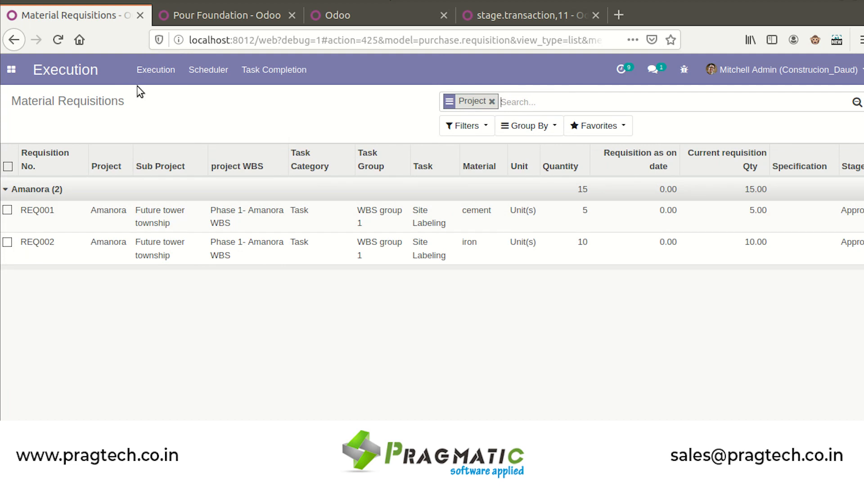
{"action": "left_click", "coordinate": [153, 70]}
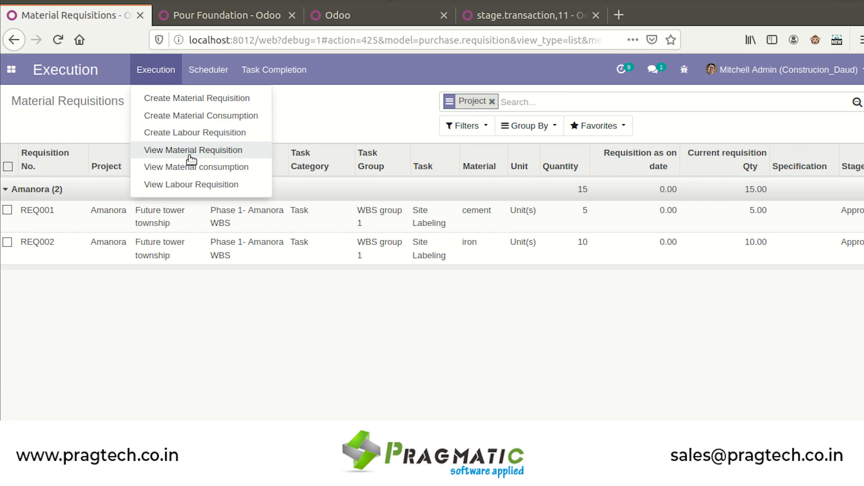
{"action": "left_click", "coordinate": [311, 126]}
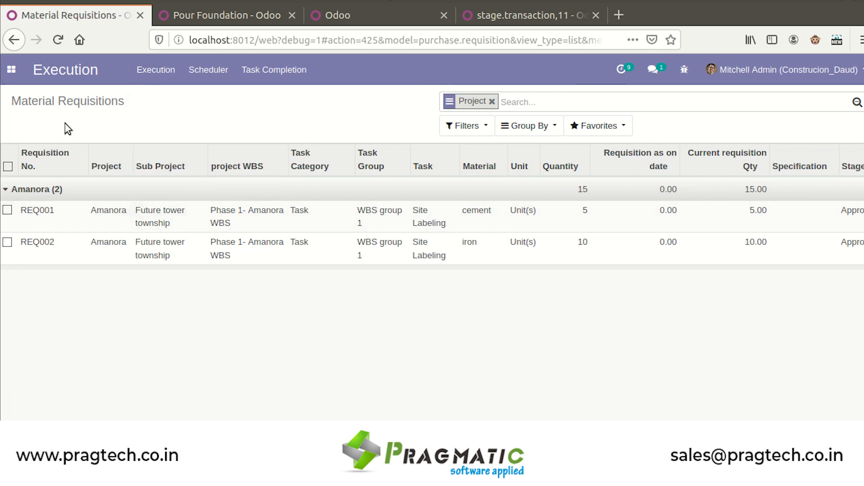
Go to the Draft PO list in the Purchase module and start a new purchase order
{"action": "left_click", "coordinate": [11, 69]}
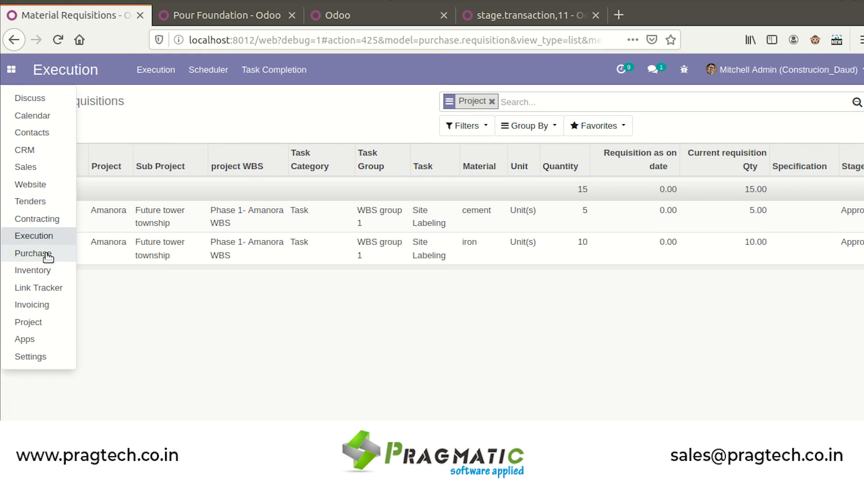
{"action": "left_click", "coordinate": [33, 254]}
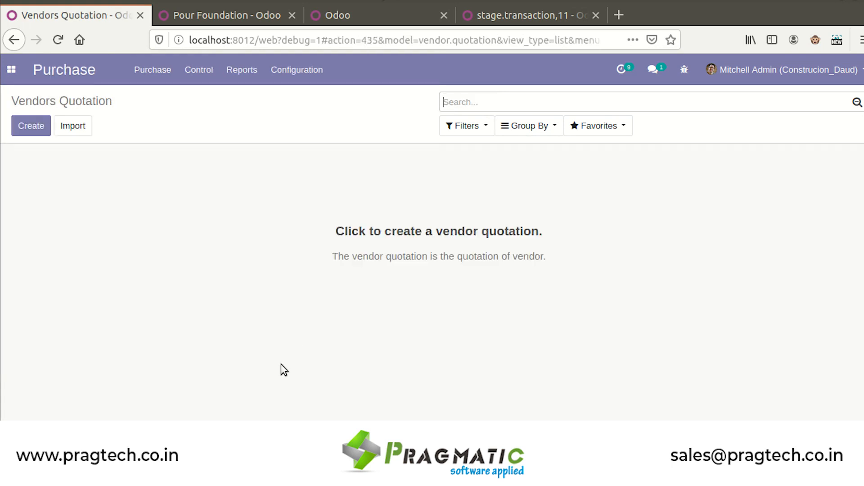
{"action": "left_click", "coordinate": [147, 72]}
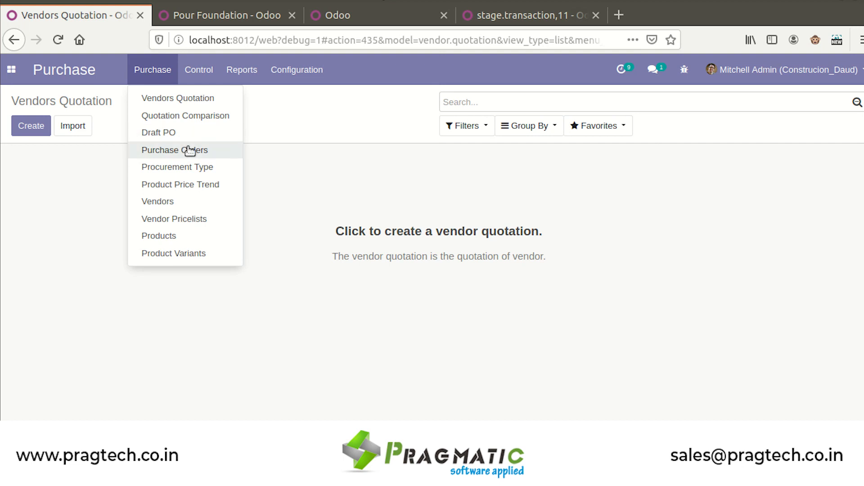
{"action": "left_click", "coordinate": [191, 133]}
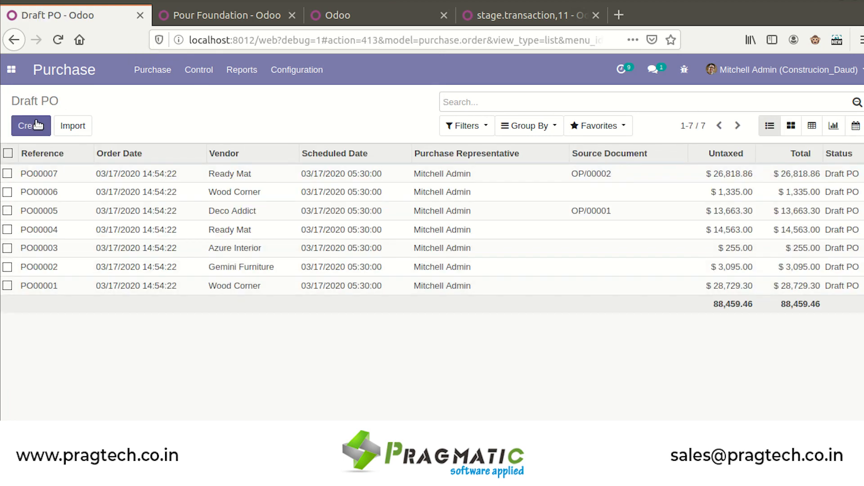
{"action": "left_click", "coordinate": [37, 124]}
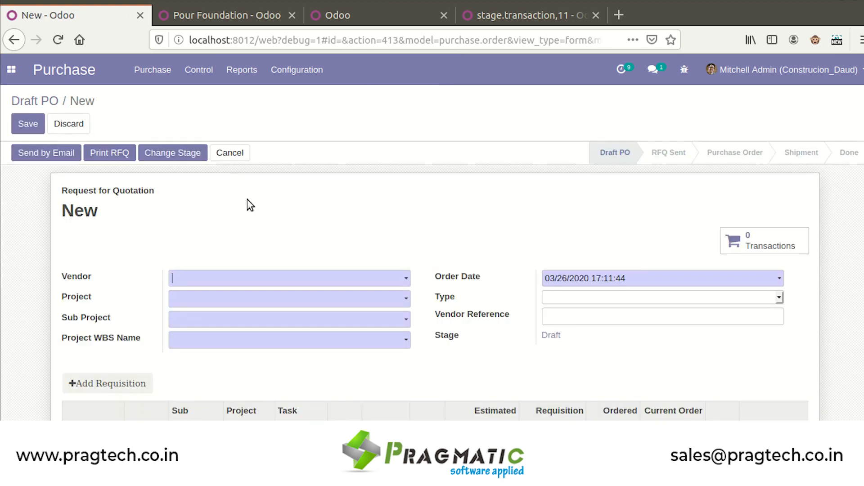
Set the order's vendor to Ready Mat, project to Amanora, sub project to Future tower township and WBS to Phase 1- Amanora WBS
{"action": "scroll", "coordinate": [495, 240], "scroll_direction": "down", "scroll_amount": 3}
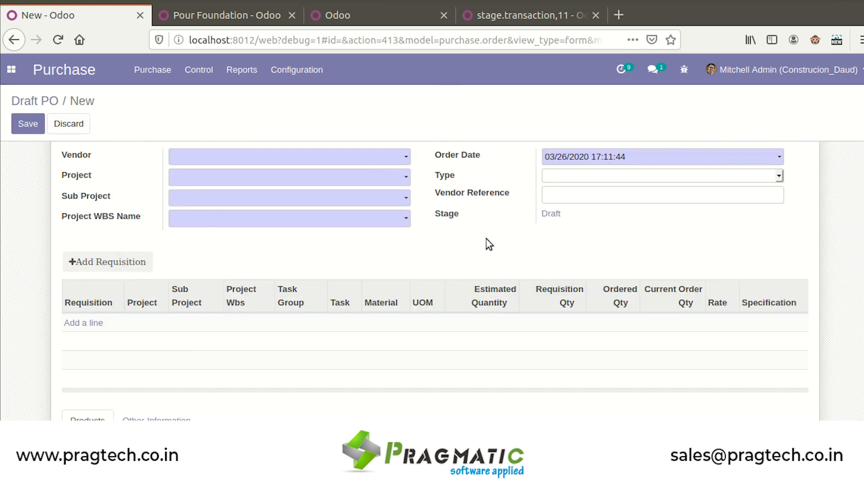
{"action": "left_click", "coordinate": [373, 162]}
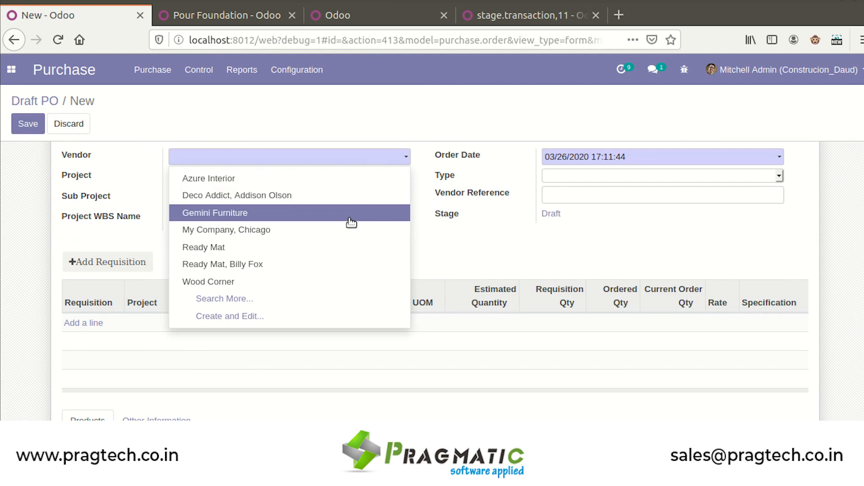
{"action": "left_click", "coordinate": [356, 252]}
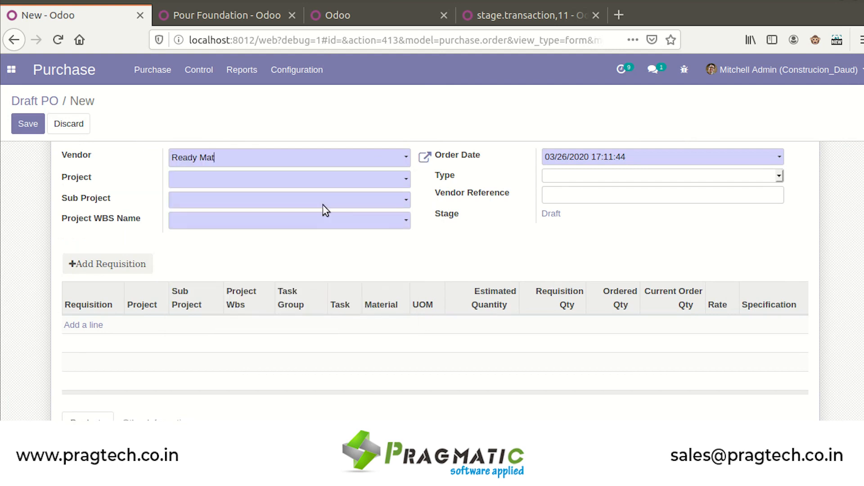
{"action": "left_click", "coordinate": [332, 182]}
{"action": "left_click", "coordinate": [318, 206]}
{"action": "left_click", "coordinate": [318, 205]}
{"action": "left_click", "coordinate": [319, 224]}
{"action": "left_click", "coordinate": [315, 228]}
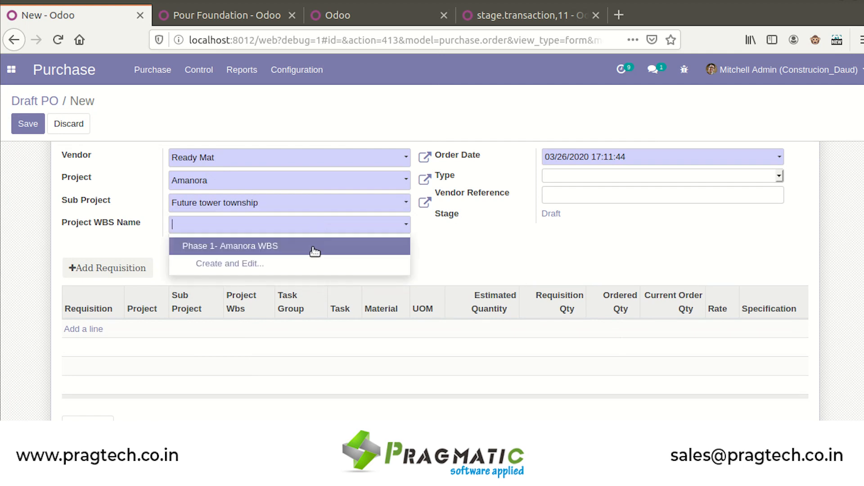
{"action": "left_click", "coordinate": [312, 249]}
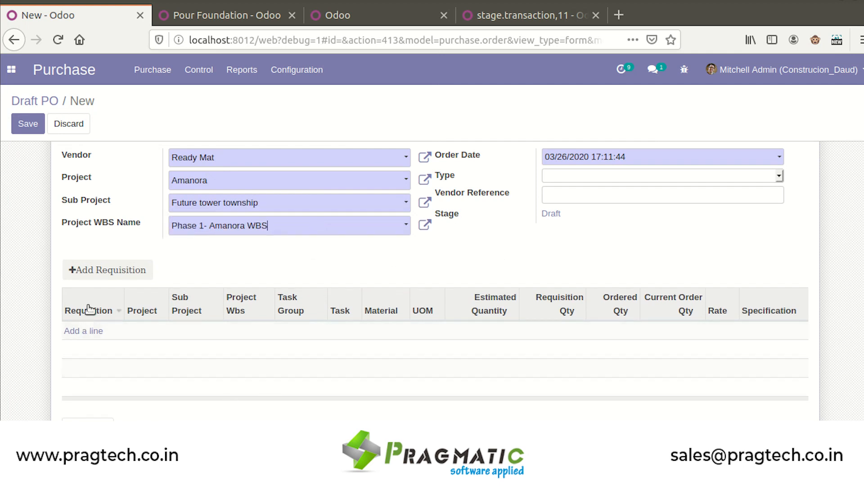
Search the approved requisitions to add to the order and select all of them
{"action": "left_click", "coordinate": [108, 271]}
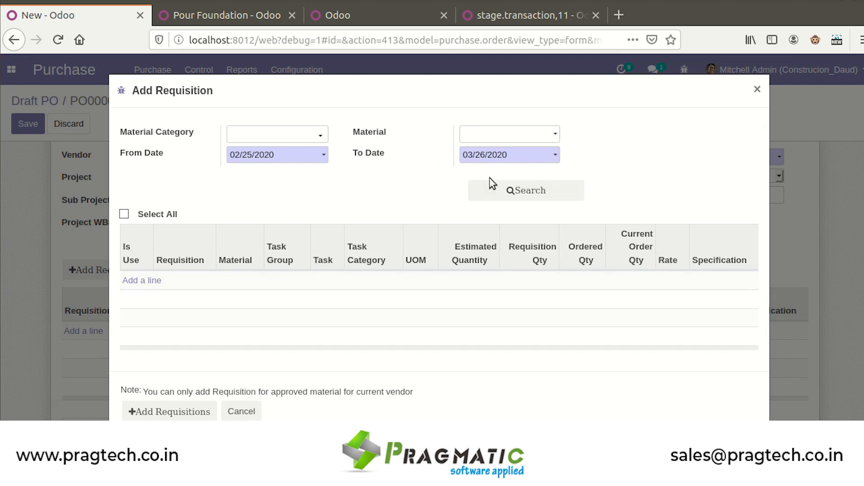
{"action": "left_click", "coordinate": [513, 194]}
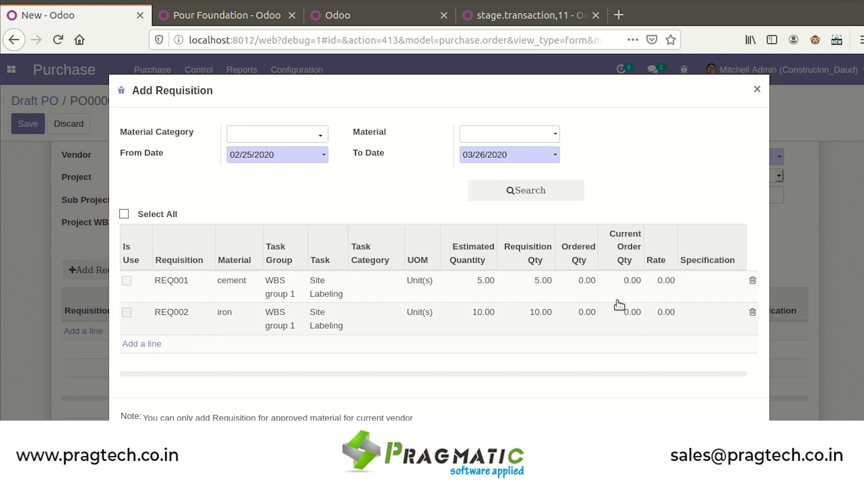
{"action": "left_click", "coordinate": [125, 215]}
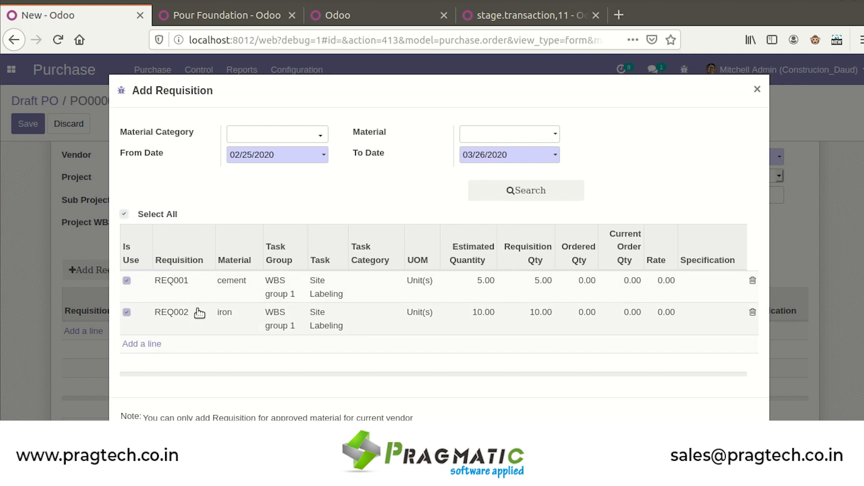
Set the current order quantity to 5 for cement and 10 for iron, and add both requisitions to the order
{"action": "left_click", "coordinate": [614, 291]}
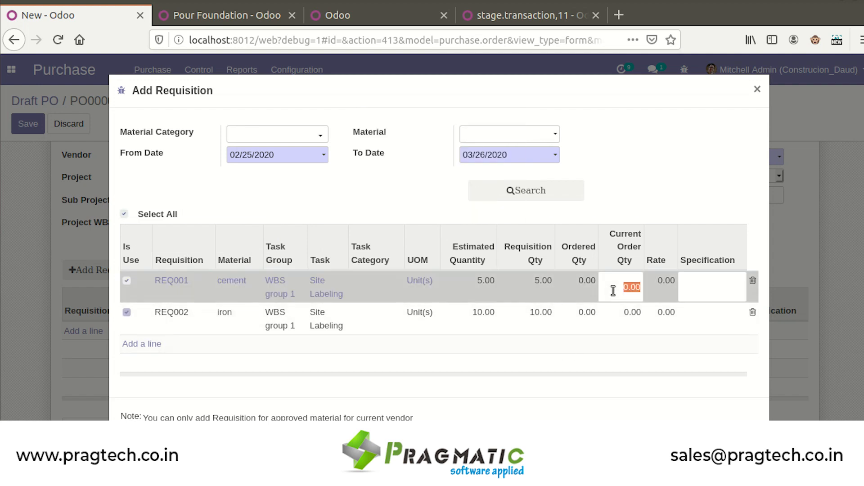
{"action": "type", "text": "5"}
{"action": "left_click", "coordinate": [621, 322]}
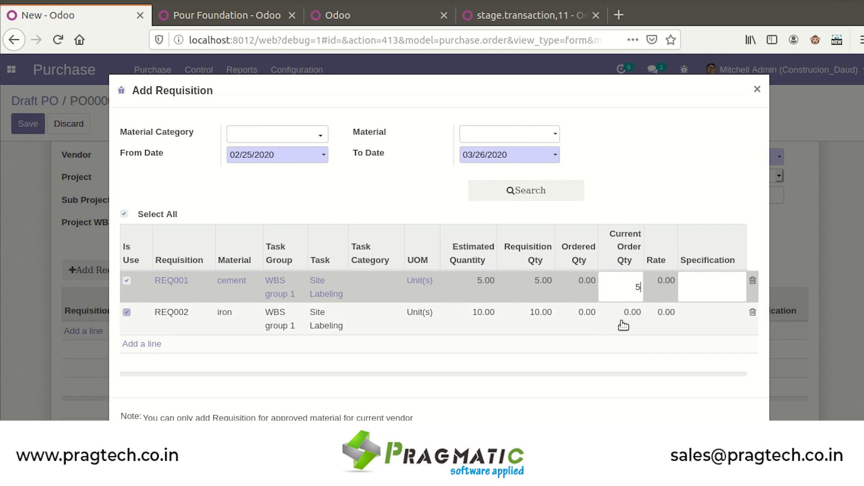
{"action": "type", "text": "10"}
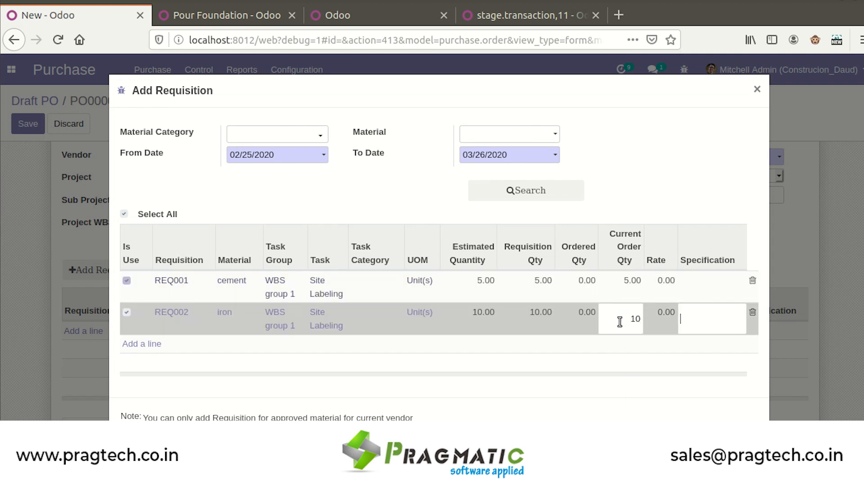
{"action": "left_click", "coordinate": [574, 392]}
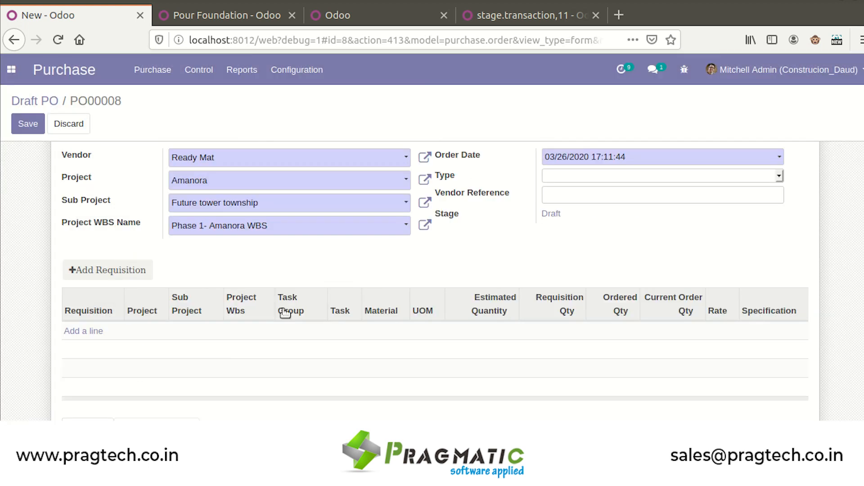
Review the order's requisition and product lines and save the purchase order
{"action": "scroll", "coordinate": [421, 381], "scroll_direction": "up", "scroll_amount": 3}
{"action": "scroll", "coordinate": [421, 380], "scroll_direction": "up", "scroll_amount": 1}
{"action": "scroll", "coordinate": [422, 381], "scroll_direction": "down", "scroll_amount": 12}
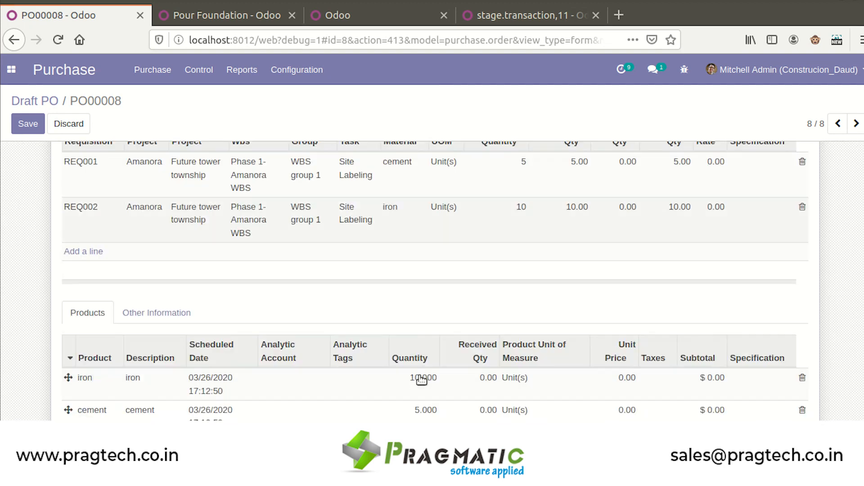
{"action": "scroll", "coordinate": [421, 379], "scroll_direction": "down", "scroll_amount": 7}
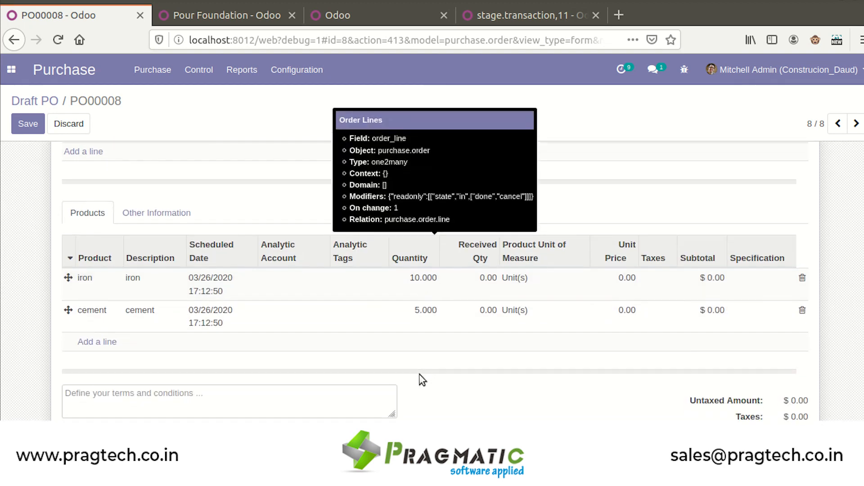
{"action": "scroll", "coordinate": [422, 381], "scroll_direction": "up", "scroll_amount": 18}
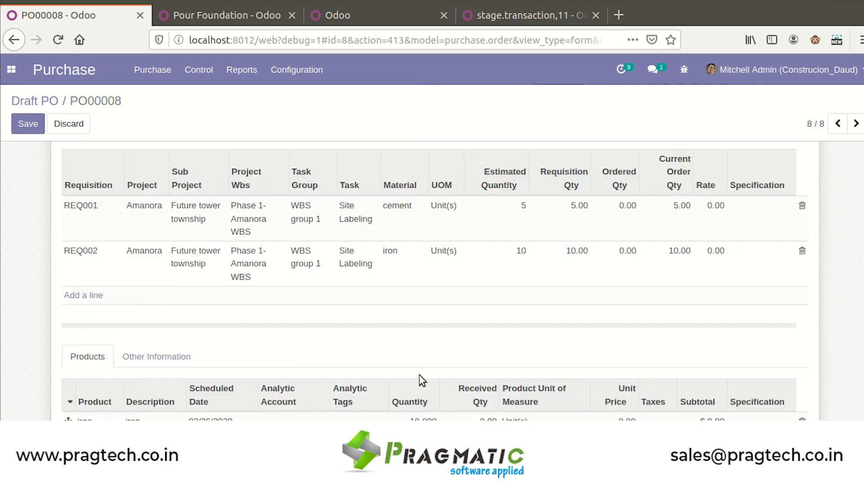
{"action": "left_click", "coordinate": [28, 123]}
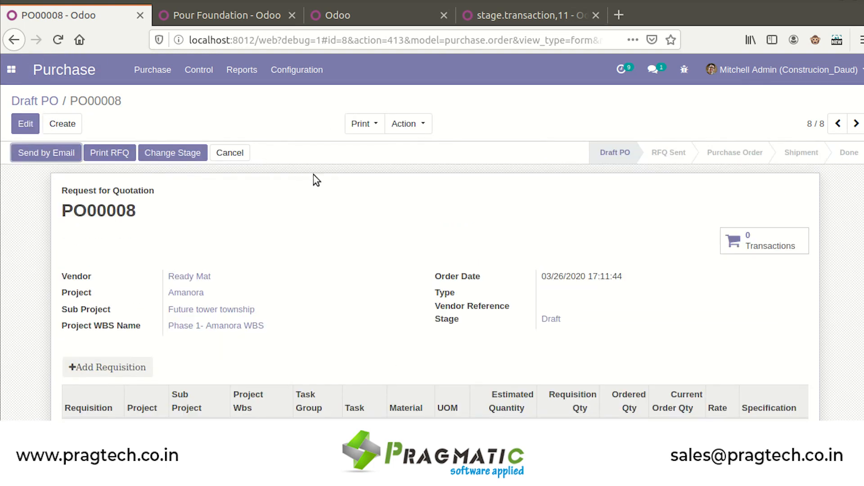
Open the stage change for the purchase order, check the new stage choices and copy the model name purchase.order from the page address
{"action": "left_click", "coordinate": [181, 158]}
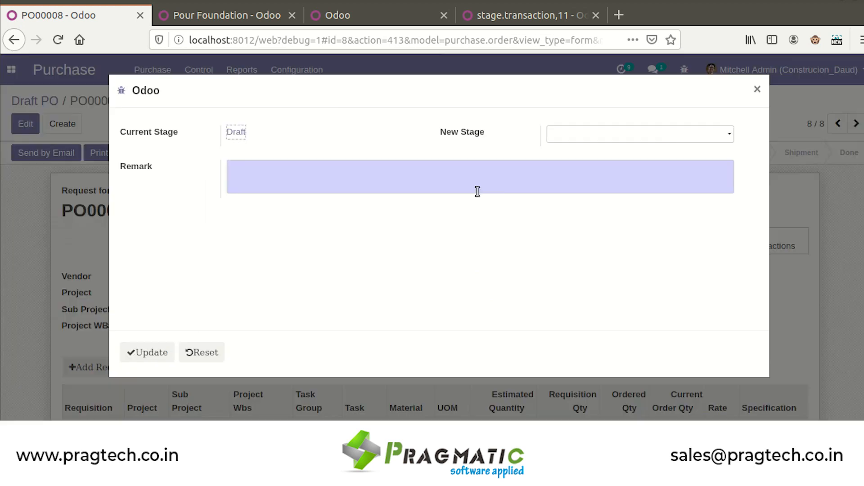
{"action": "left_click", "coordinate": [562, 138]}
{"action": "left_click_drag", "start_coordinate": [446, 41], "coordinate": [515, 47]}
{"action": "key", "text": "ctrl+c"}
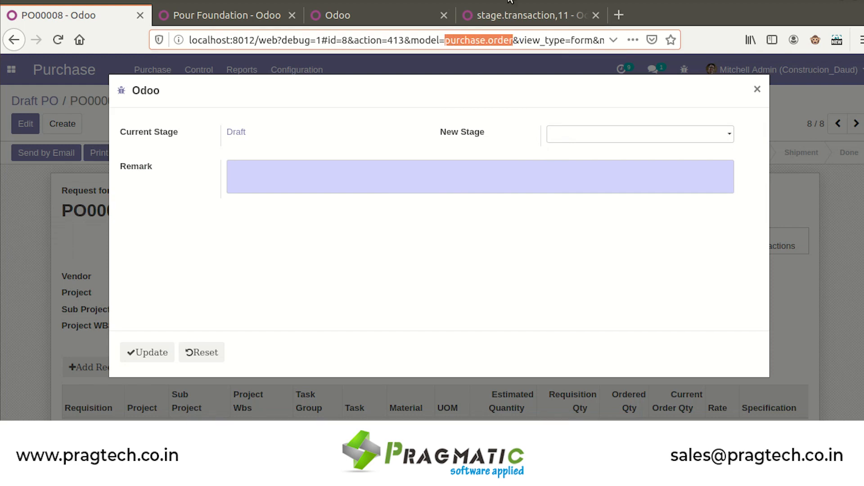
Create and save a stage transaction from Draft to Approve for the Purchase Order model
{"action": "left_click", "coordinate": [522, 15]}
{"action": "left_click", "coordinate": [62, 124]}
{"action": "left_click", "coordinate": [247, 174]}
{"action": "left_click", "coordinate": [255, 199]}
{"action": "left_click", "coordinate": [593, 178]}
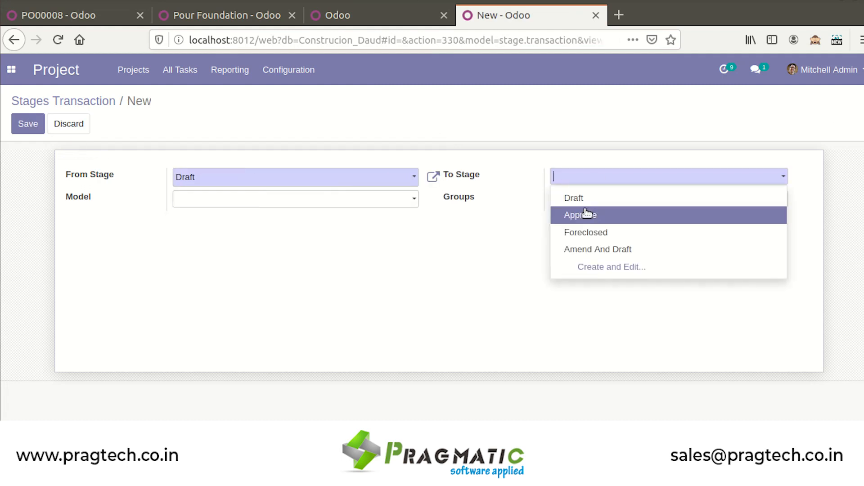
{"action": "left_click", "coordinate": [588, 215]}
{"action": "left_click", "coordinate": [337, 198]}
{"action": "key", "text": "ctrl+v"}
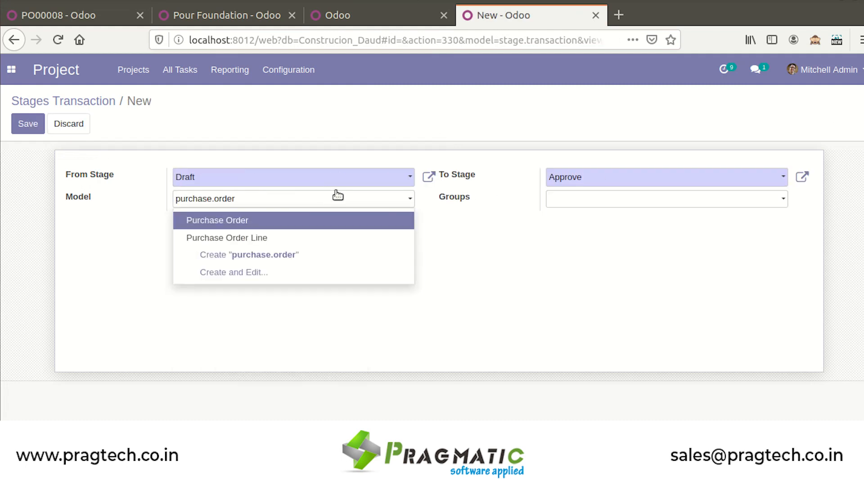
{"action": "left_click", "coordinate": [305, 223]}
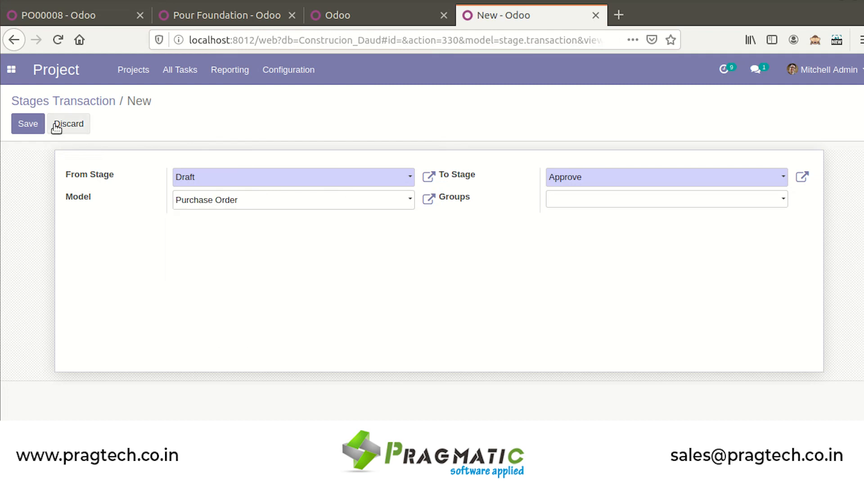
{"action": "left_click", "coordinate": [27, 123]}
Create and save another stage transaction from Draft to Approve, this one for the Purchase Order Line model
{"action": "left_click", "coordinate": [49, 123]}
{"action": "left_click", "coordinate": [189, 176]}
{"action": "left_click", "coordinate": [202, 198]}
{"action": "left_click", "coordinate": [620, 180]}
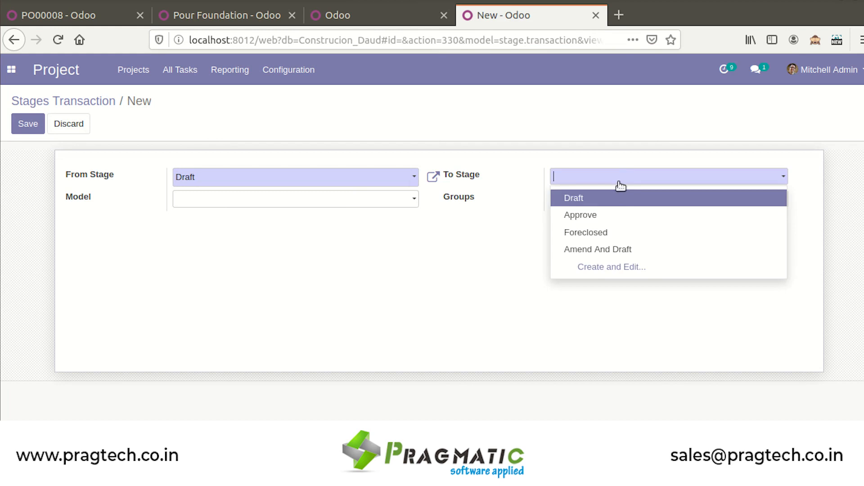
{"action": "left_click", "coordinate": [613, 214]}
{"action": "left_click", "coordinate": [380, 200]}
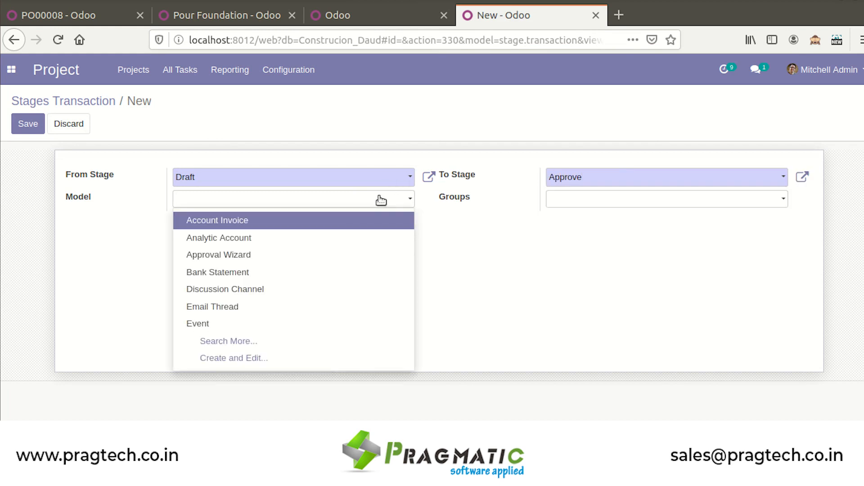
{"action": "type", "text": "purchase.order"}
{"action": "left_click", "coordinate": [332, 241]}
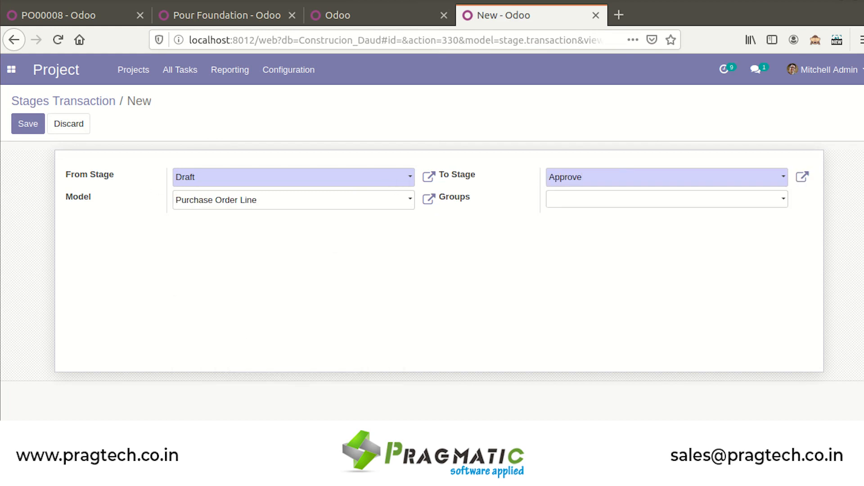
{"action": "left_click", "coordinate": [21, 120]}
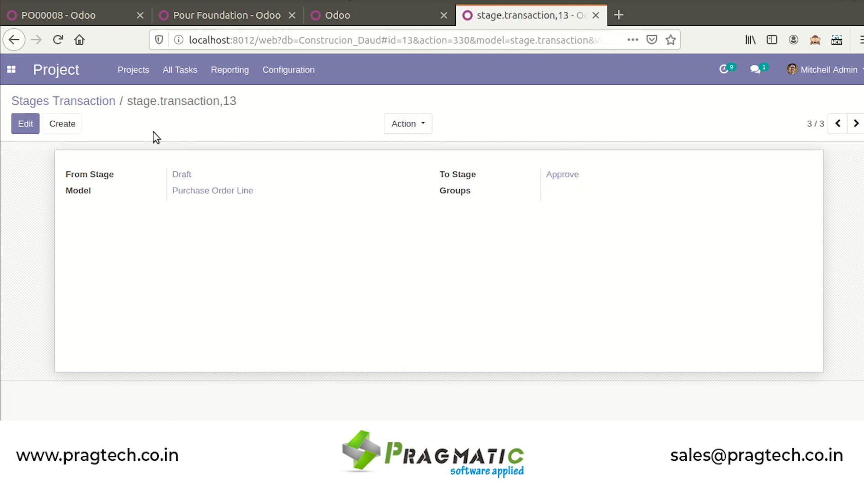
Reopen the stage change for the purchase order and move it to Approve with the remark ok
{"action": "left_click", "coordinate": [110, 17]}
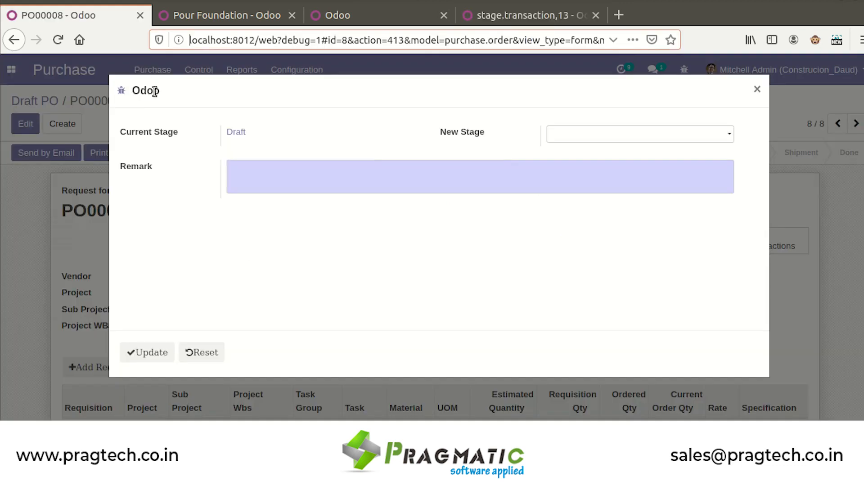
{"action": "left_click", "coordinate": [758, 89]}
{"action": "left_click", "coordinate": [173, 156]}
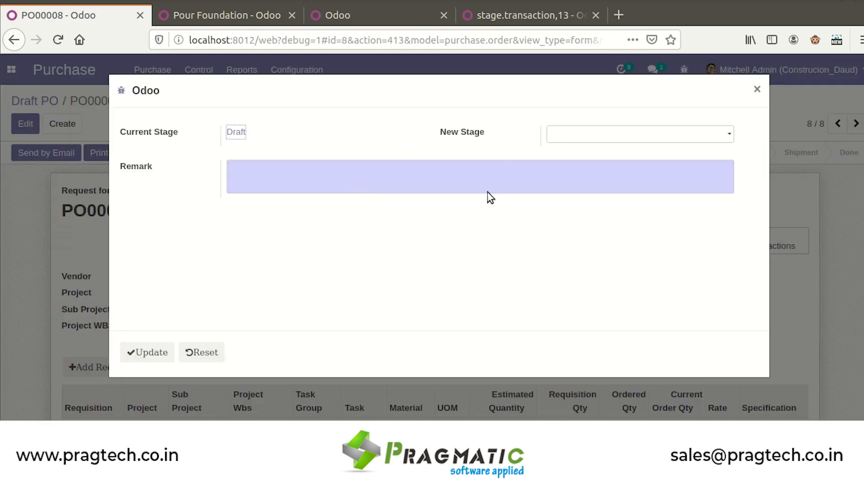
{"action": "left_click", "coordinate": [559, 142]}
{"action": "left_click", "coordinate": [555, 153]}
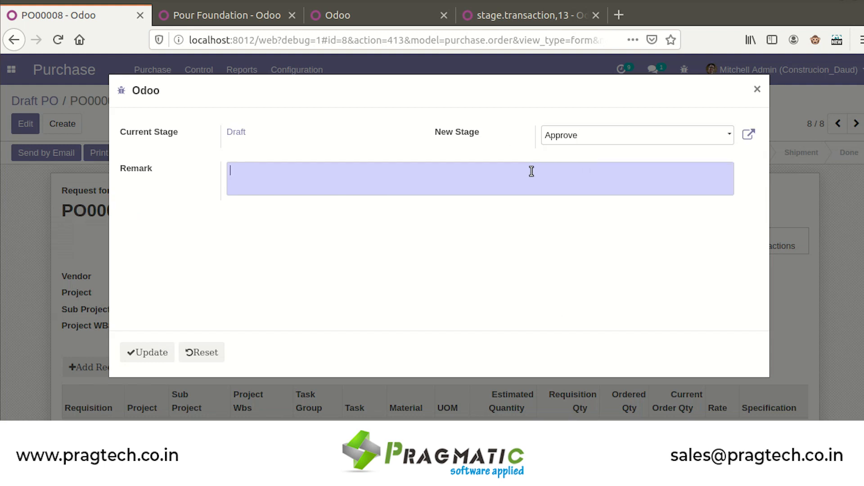
{"action": "left_click", "coordinate": [152, 352]}
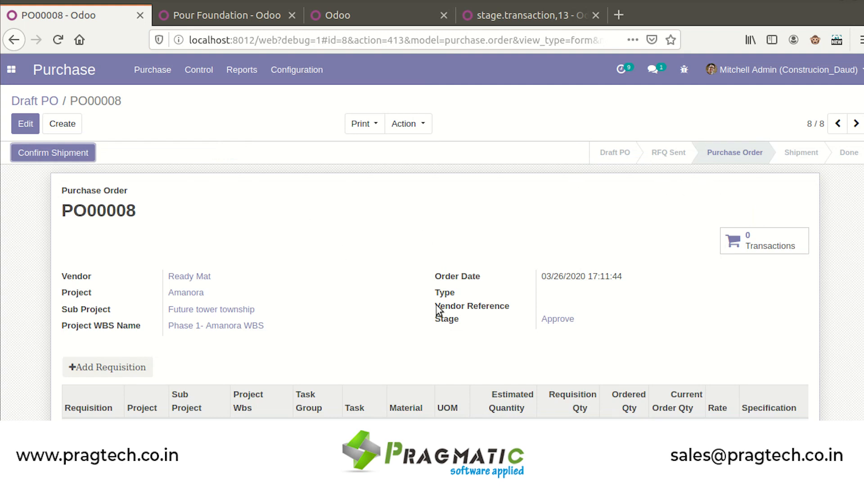
Review the purchase order's requisition lines and audit trail, and confirm its shipment
{"action": "scroll", "coordinate": [439, 312], "scroll_direction": "down", "scroll_amount": 5}
{"action": "mouse_move", "coordinate": [438, 308]}
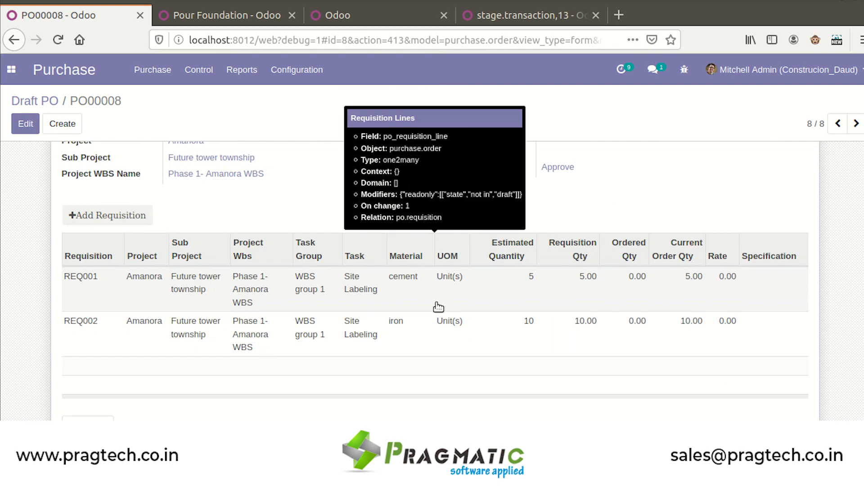
{"action": "scroll", "coordinate": [438, 307], "scroll_direction": "down", "scroll_amount": 10}
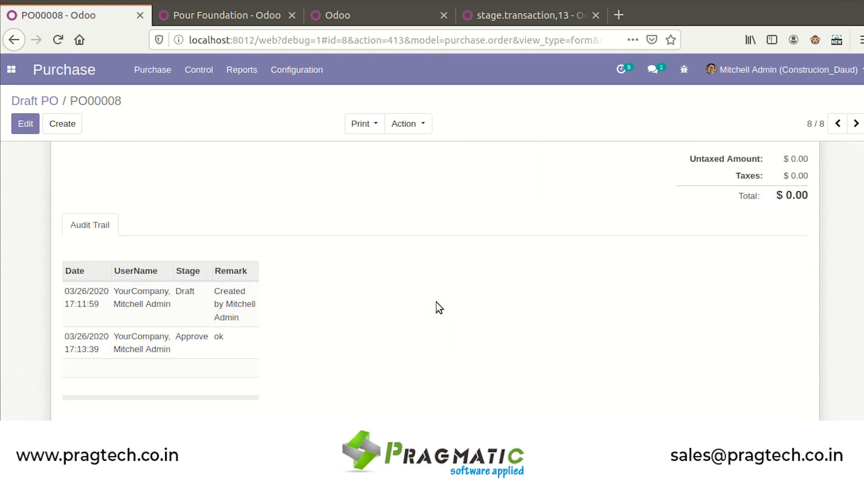
{"action": "scroll", "coordinate": [436, 302], "scroll_direction": "up", "scroll_amount": 15}
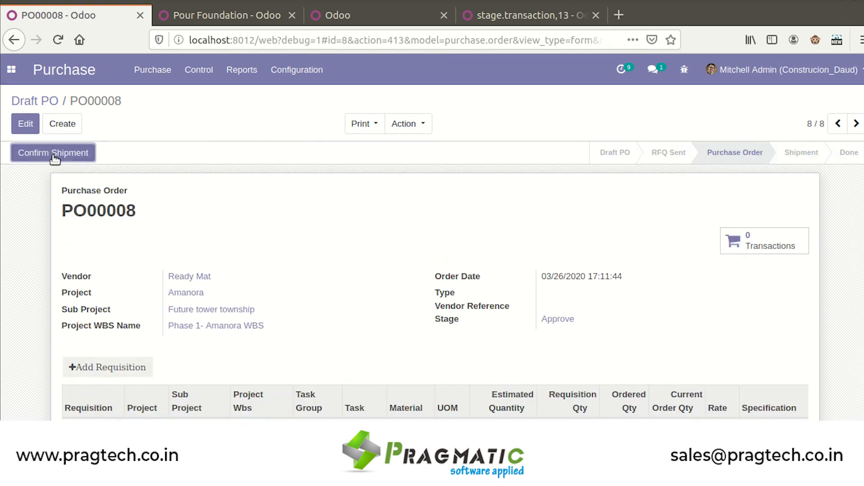
{"action": "left_click", "coordinate": [34, 153]}
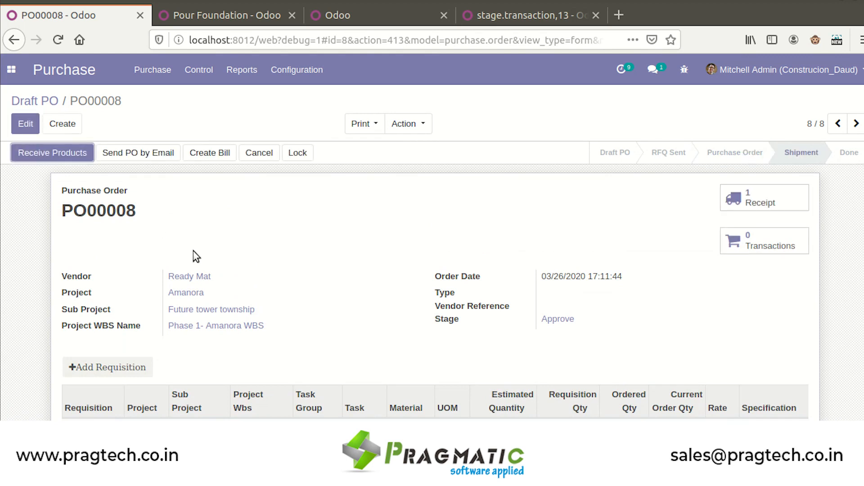
Open the order's product receipt and record a done quantity of 10 units for iron
{"action": "left_click", "coordinate": [75, 157]}
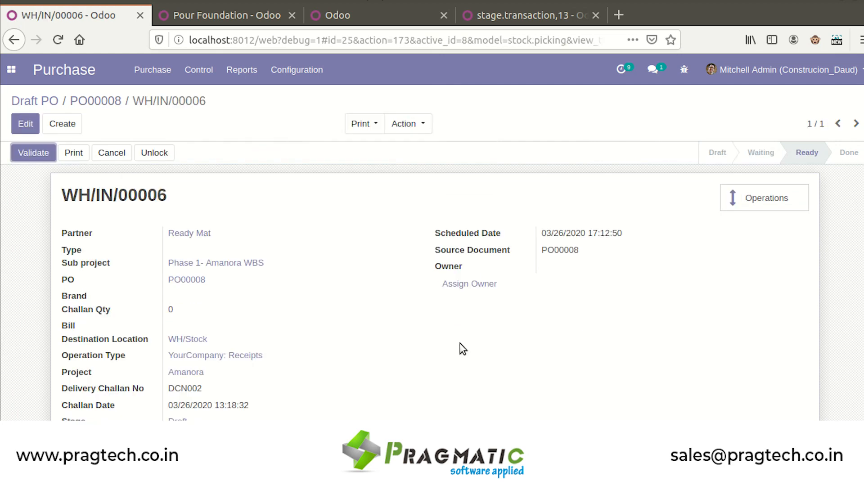
{"action": "scroll", "coordinate": [390, 377], "scroll_direction": "down", "scroll_amount": 3}
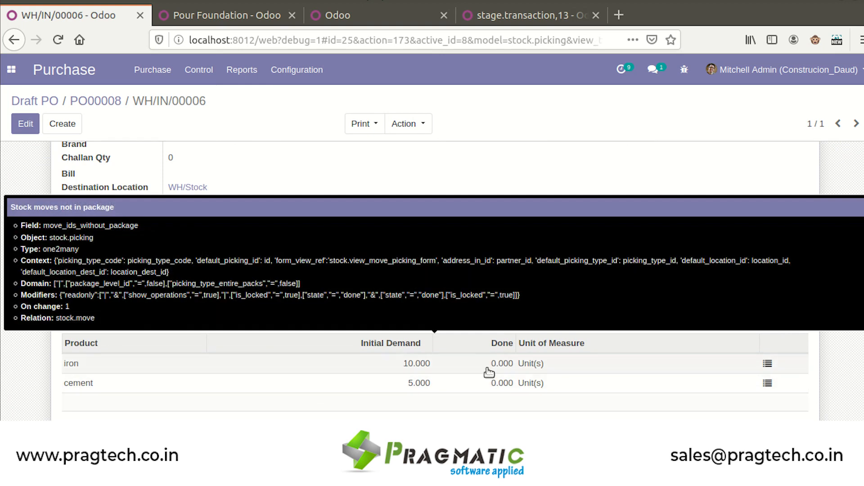
{"action": "left_click", "coordinate": [767, 363]}
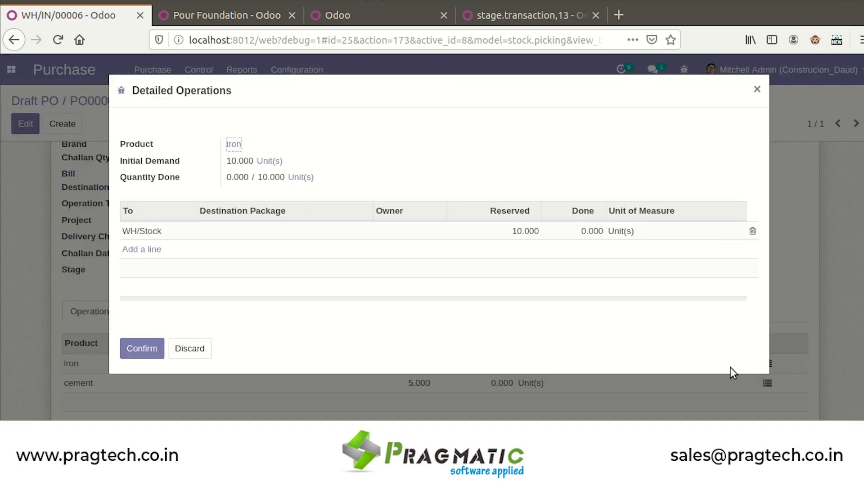
{"action": "left_click", "coordinate": [593, 237]}
{"action": "type", "text": "1"}
{"action": "left_click", "coordinate": [615, 287]}
{"action": "left_click", "coordinate": [140, 350]}
Record a done quantity of 5 units for cement and validate the receipt
{"action": "scroll", "coordinate": [650, 394], "scroll_direction": "up", "scroll_amount": 5}
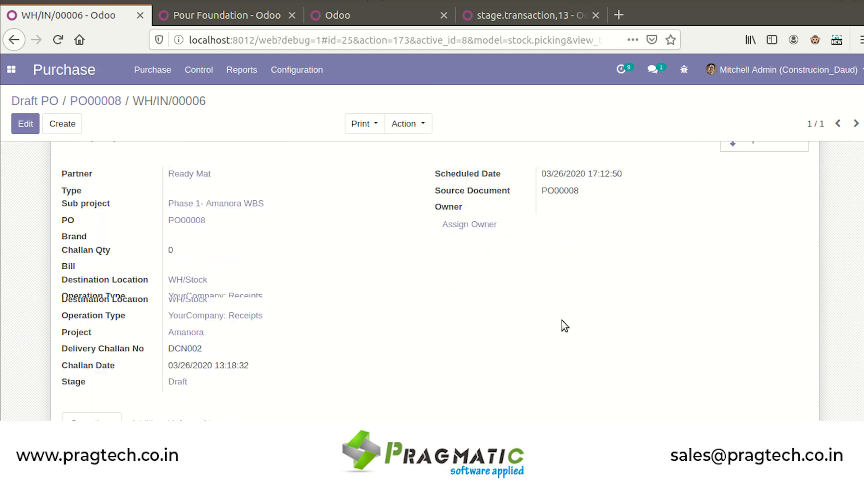
{"action": "scroll", "coordinate": [564, 324], "scroll_direction": "down", "scroll_amount": 5}
{"action": "left_click", "coordinate": [767, 293]}
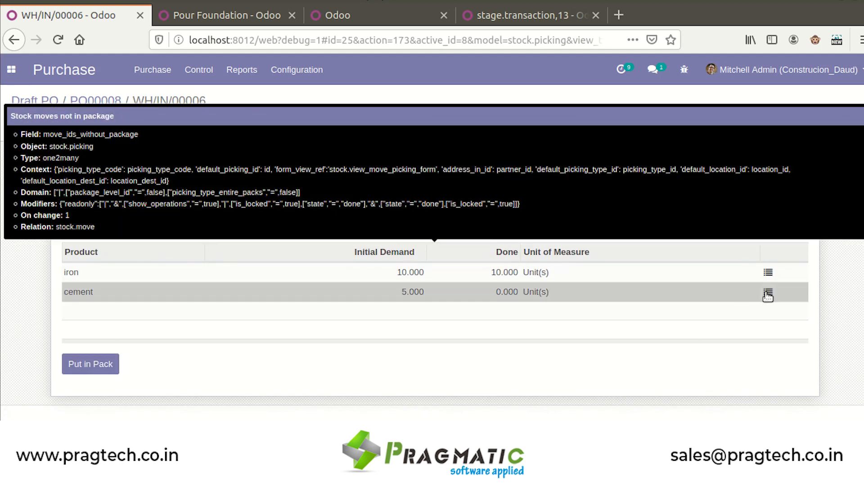
{"action": "left_click", "coordinate": [591, 232]}
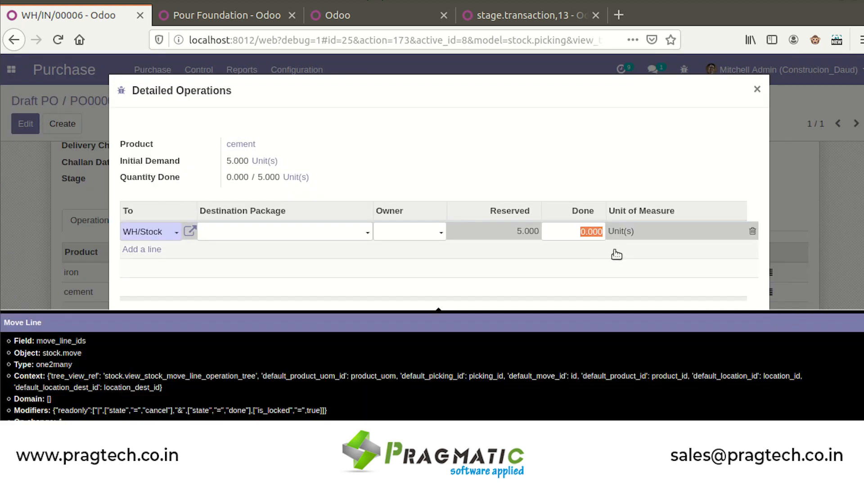
{"action": "type", "text": "5"}
{"action": "left_click", "coordinate": [616, 255]}
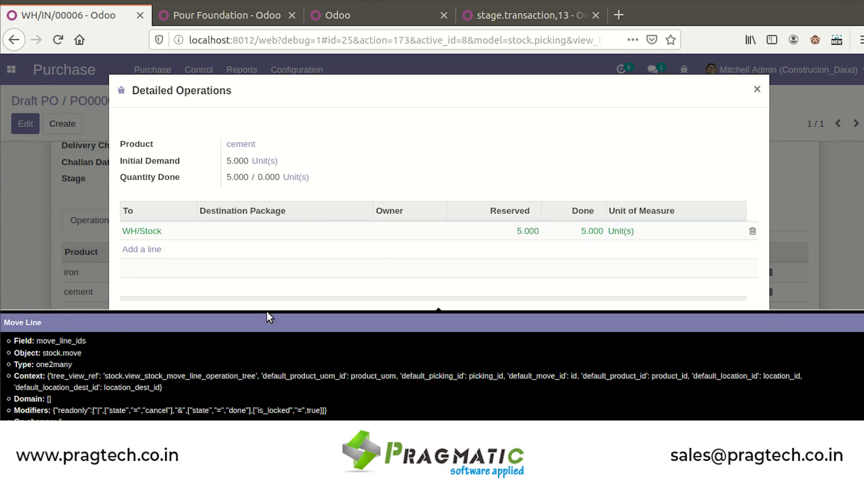
{"action": "left_click", "coordinate": [124, 349]}
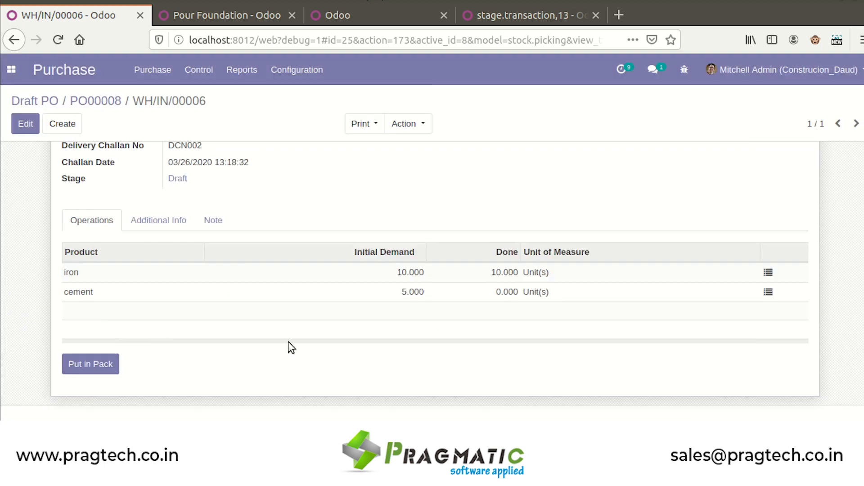
{"action": "left_click", "coordinate": [34, 154]}
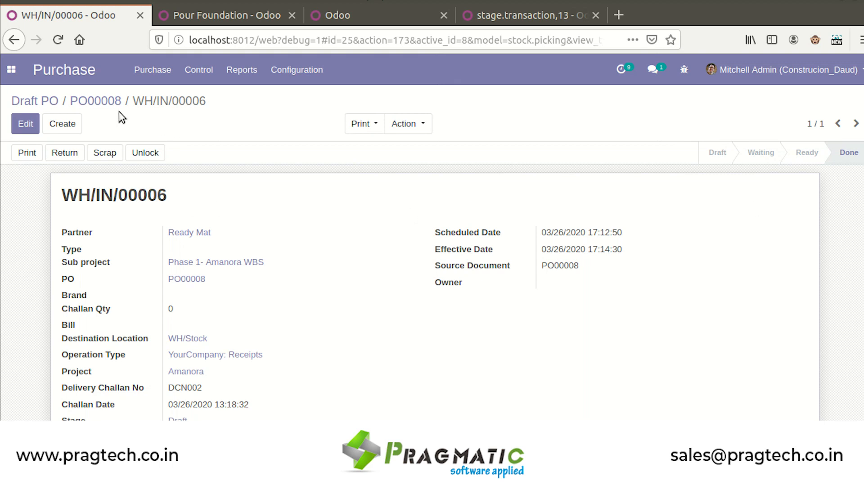
Start a vendor bill from the purchase order and copy the model name account.invoice from the page address
{"action": "left_click", "coordinate": [95, 101]}
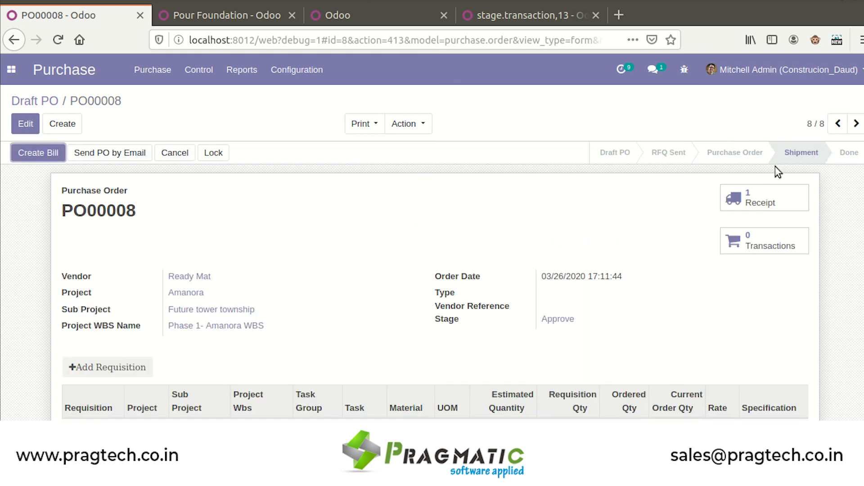
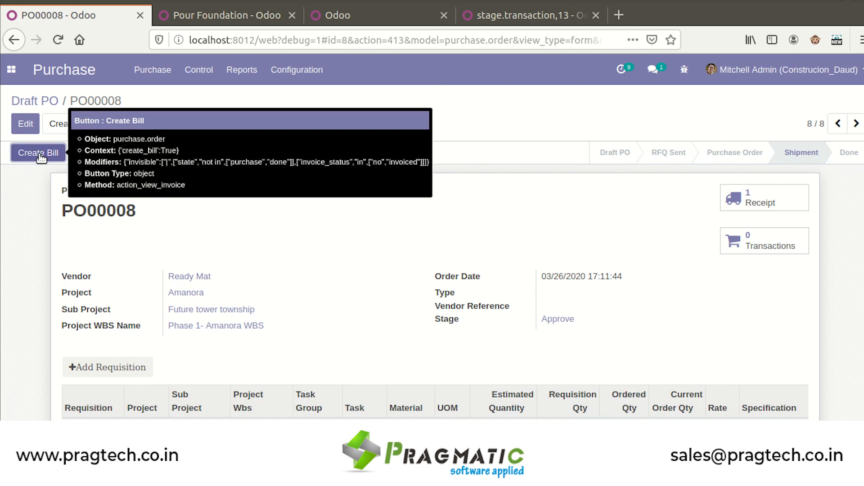
{"action": "left_click", "coordinate": [39, 154]}
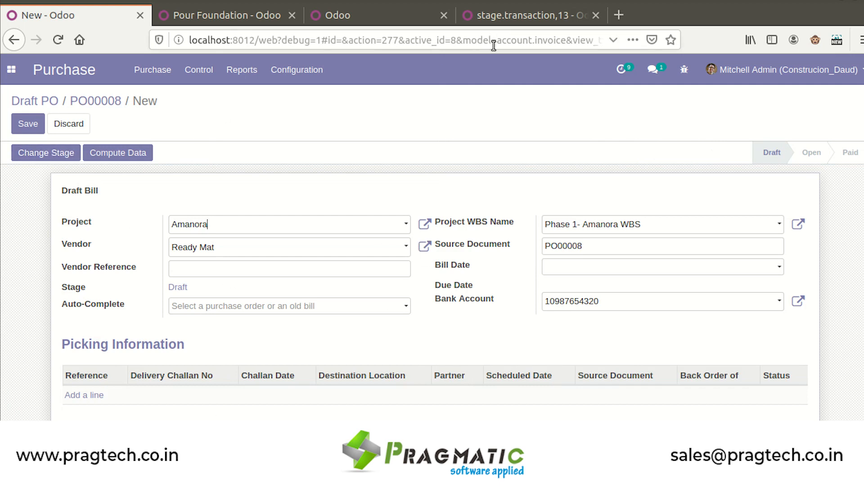
{"action": "left_click_drag", "start_coordinate": [497, 40], "coordinate": [563, 49]}
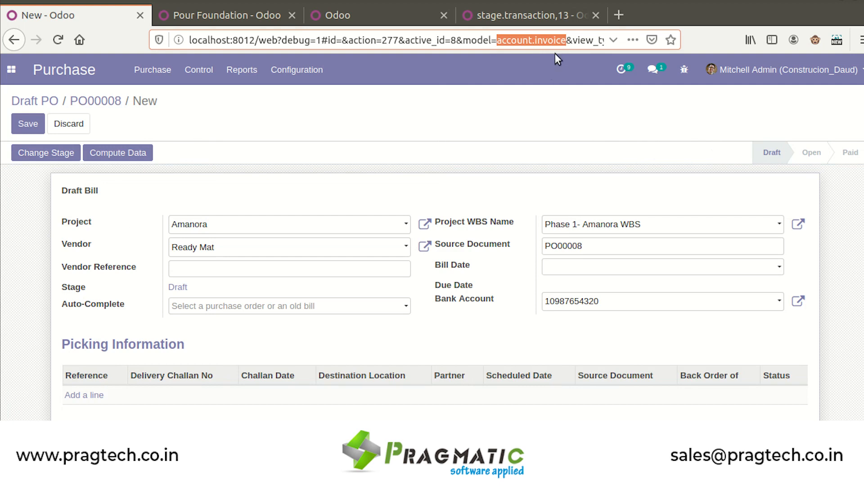
Create and save a stage transaction from Draft to Approve for the Account Invoice model
{"action": "left_click", "coordinate": [563, 6]}
{"action": "left_click", "coordinate": [59, 128]}
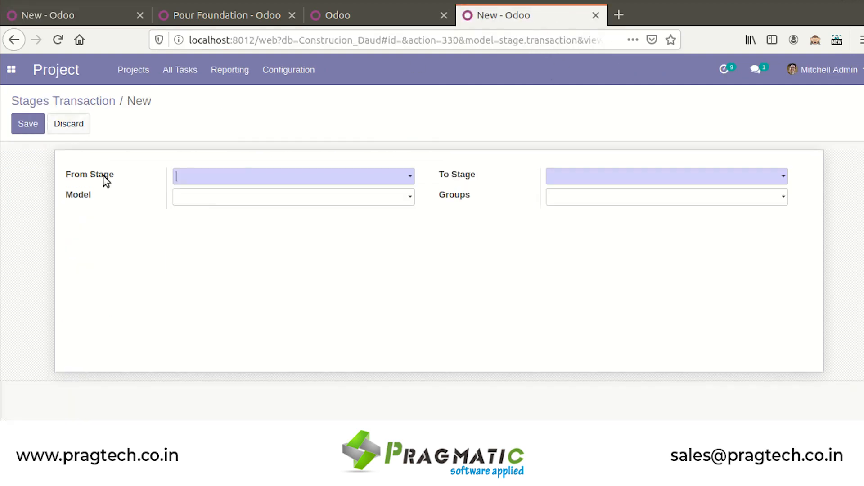
{"action": "left_click", "coordinate": [249, 182]}
{"action": "left_click", "coordinate": [247, 197]}
{"action": "left_click", "coordinate": [569, 183]}
{"action": "left_click", "coordinate": [568, 214]}
{"action": "left_click", "coordinate": [335, 201]}
{"action": "type", "text": "account.invoice"}
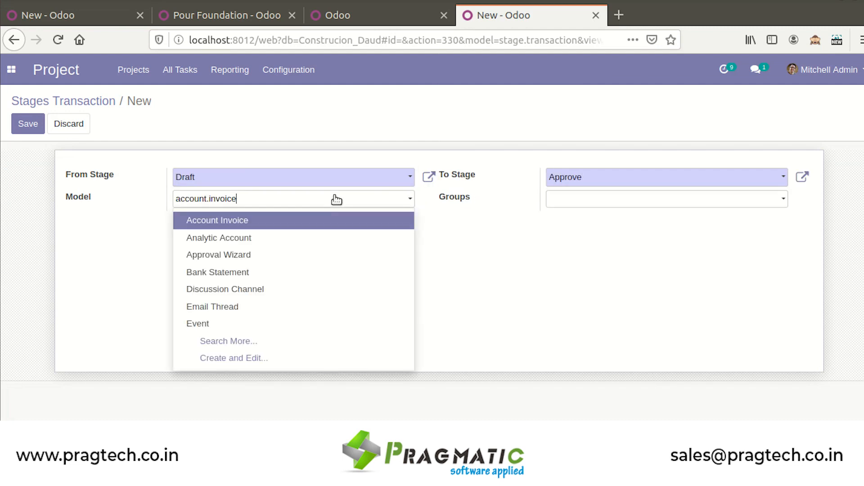
{"action": "left_click", "coordinate": [309, 224]}
{"action": "left_click", "coordinate": [27, 124]}
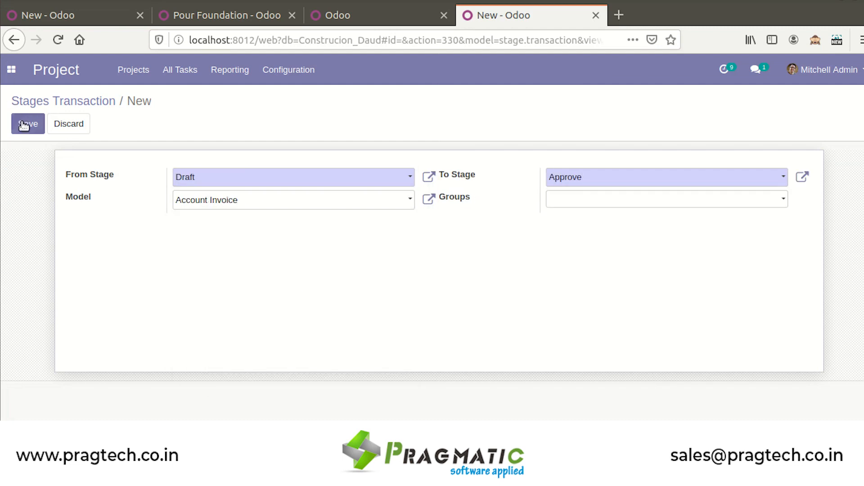
Create and save another stage transaction from Draft to Approve, this one for the Account Invoice Line model
{"action": "left_click", "coordinate": [83, 127]}
{"action": "left_click", "coordinate": [258, 179]}
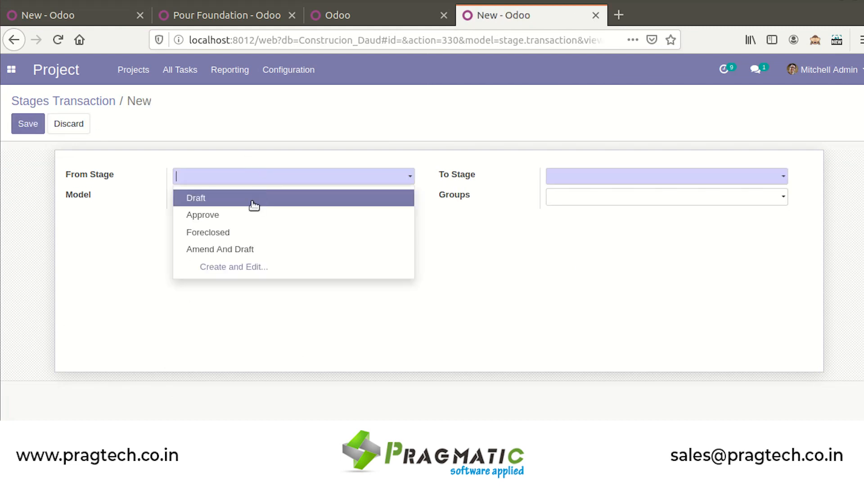
{"action": "left_click", "coordinate": [252, 198]}
{"action": "left_click", "coordinate": [590, 182]}
{"action": "left_click", "coordinate": [574, 212]}
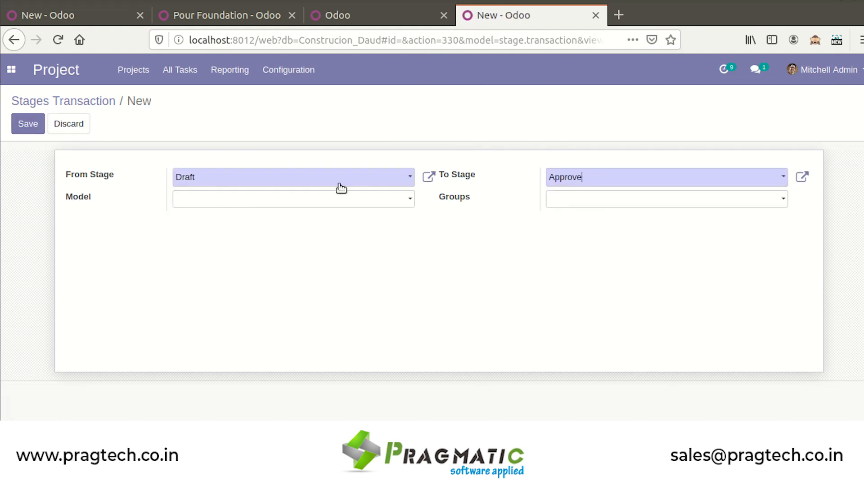
{"action": "left_click", "coordinate": [338, 201]}
{"action": "type", "text": "account.invoice"}
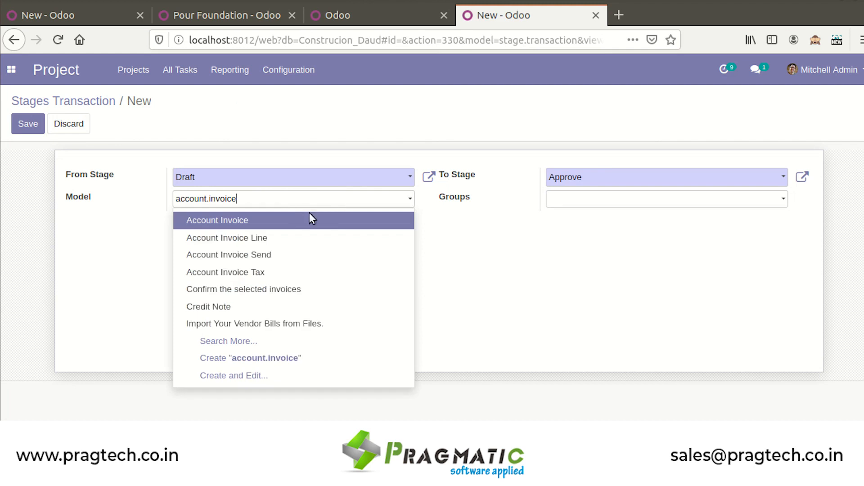
{"action": "left_click", "coordinate": [279, 238]}
{"action": "left_click", "coordinate": [28, 124]}
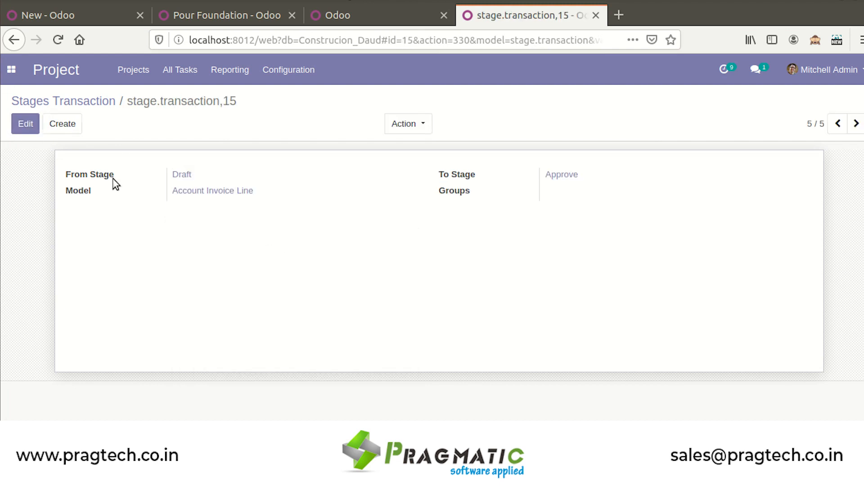
Move the draft vendor bill to the Approve stage with the remark ok and compute its data
{"action": "left_click", "coordinate": [99, 18]}
{"action": "left_click", "coordinate": [37, 155]}
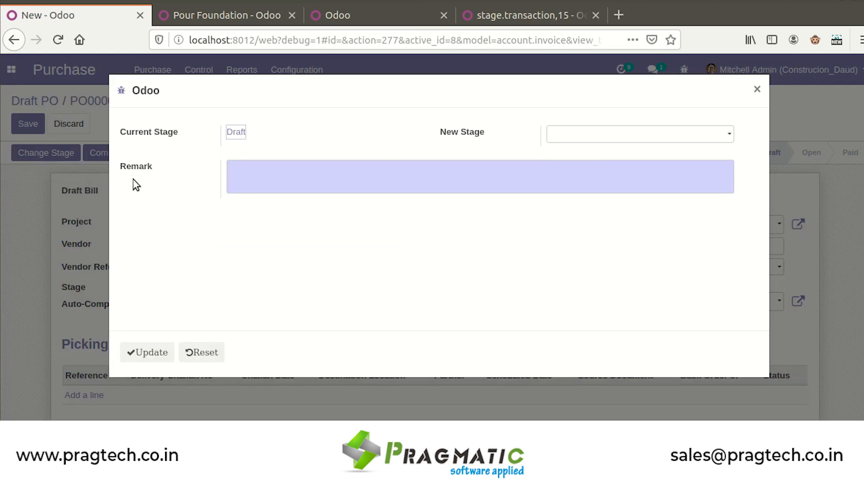
{"action": "left_click", "coordinate": [598, 151]}
{"action": "left_click", "coordinate": [542, 180]}
{"action": "type", "text": "ok"}
{"action": "left_click", "coordinate": [136, 354]}
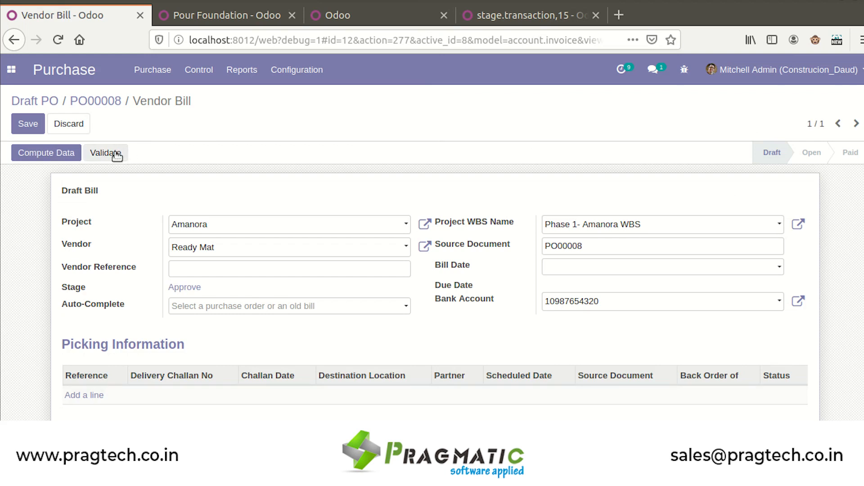
{"action": "left_click", "coordinate": [63, 151]}
{"action": "left_click", "coordinate": [76, 159]}
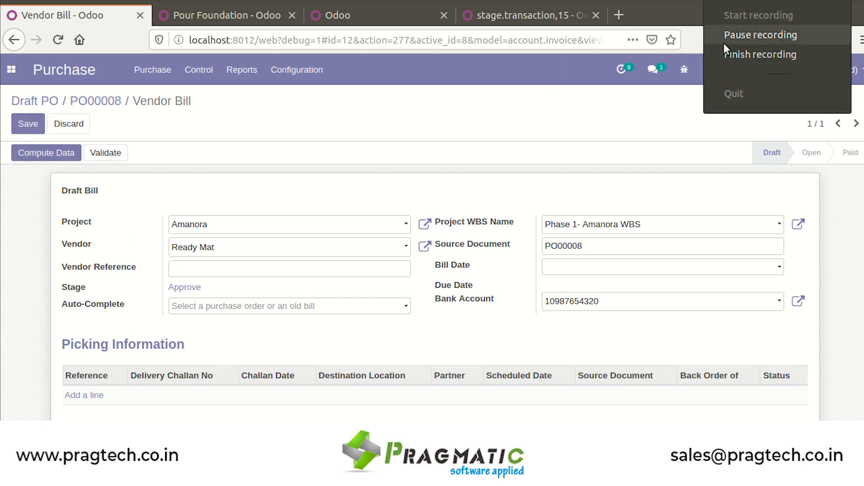
{"action": "left_click", "coordinate": [712, 31]}
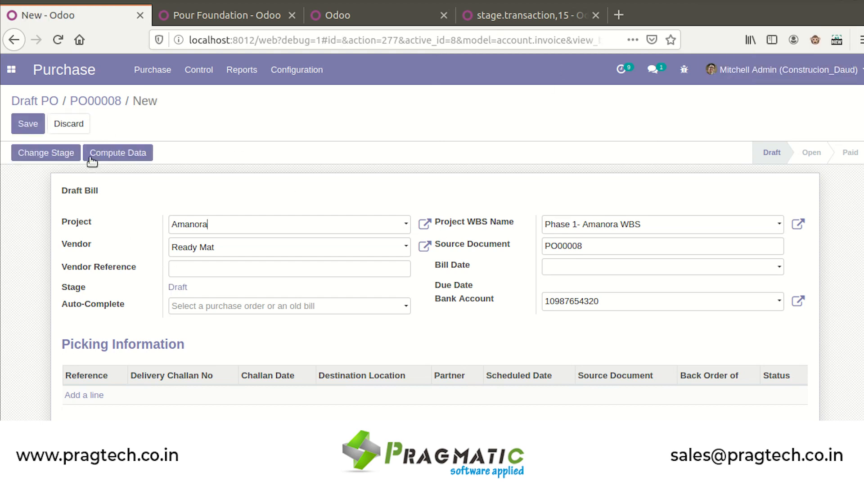
Save the new draft vendor bill for the Amanora project
{"action": "left_click", "coordinate": [91, 161]}
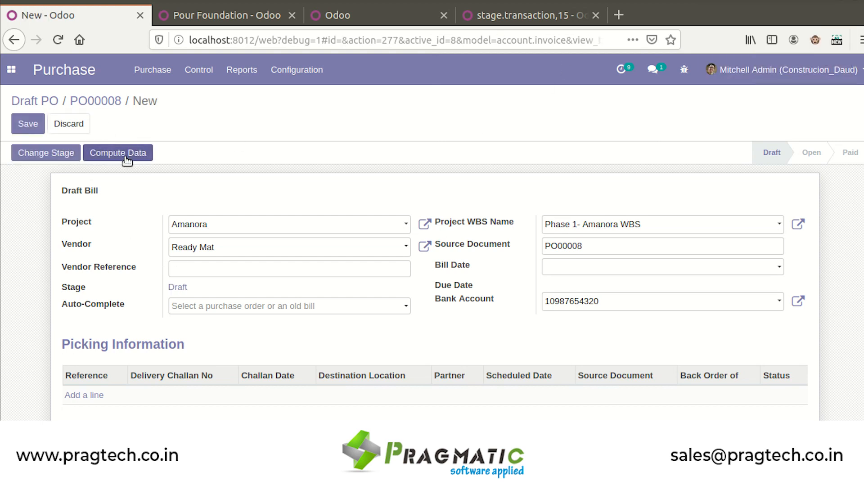
{"action": "left_click", "coordinate": [26, 129]}
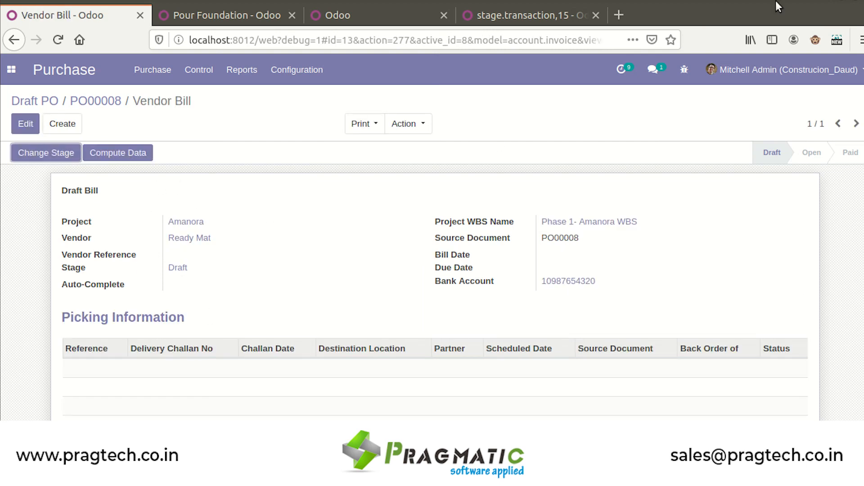
{"action": "left_click", "coordinate": [738, 36]}
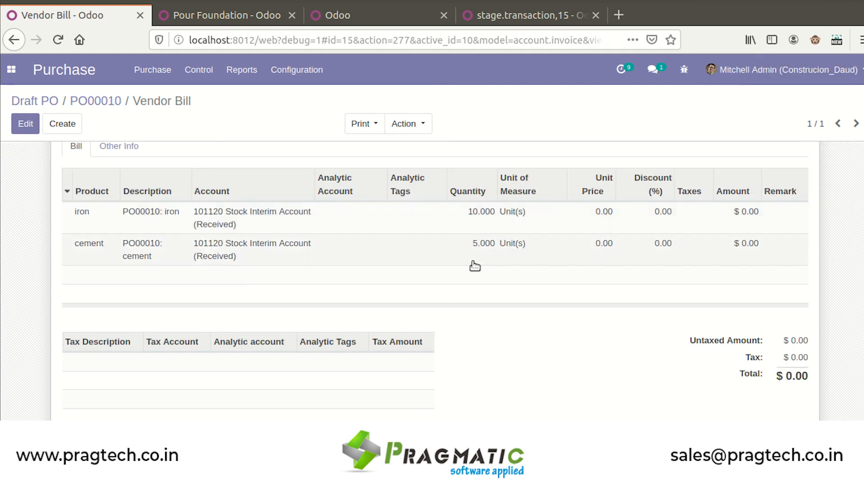
Compute the draft vendor bill's data again and check its iron and cement lines
{"action": "scroll", "coordinate": [477, 263], "scroll_direction": "up", "scroll_amount": 4}
{"action": "scroll", "coordinate": [475, 265], "scroll_direction": "up", "scroll_amount": 5}
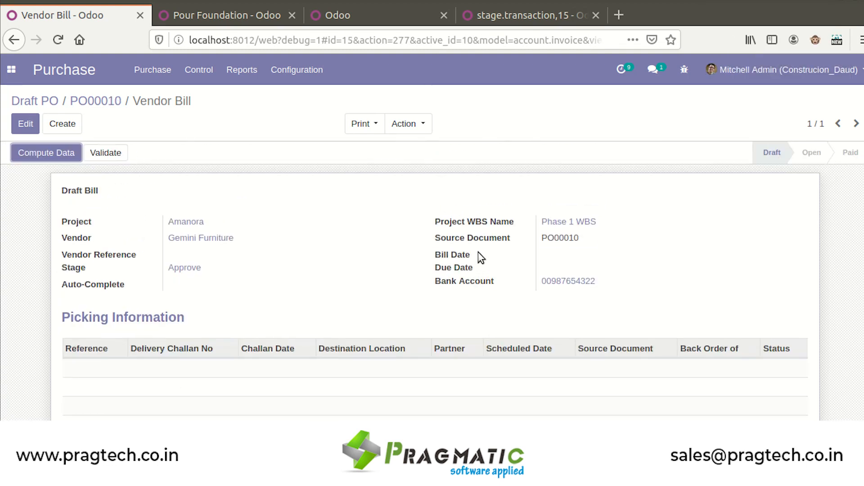
{"action": "left_click", "coordinate": [52, 153]}
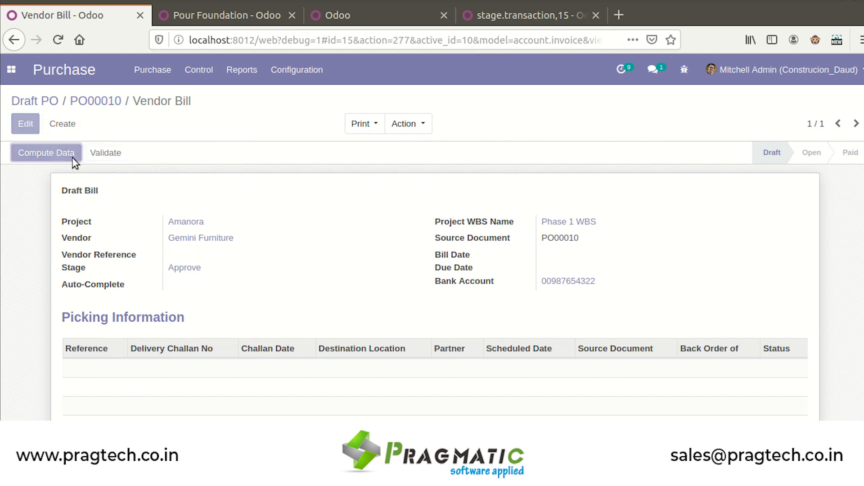
{"action": "scroll", "coordinate": [361, 312], "scroll_direction": "down", "scroll_amount": 8}
{"action": "scroll", "coordinate": [362, 314], "scroll_direction": "down", "scroll_amount": 1}
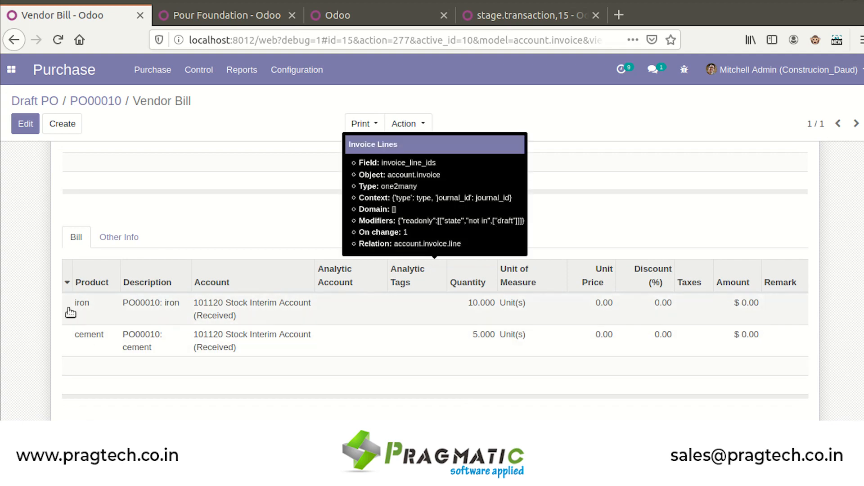
{"action": "scroll", "coordinate": [451, 396], "scroll_direction": "up", "scroll_amount": 1}
{"action": "scroll", "coordinate": [452, 397], "scroll_direction": "up", "scroll_amount": 6}
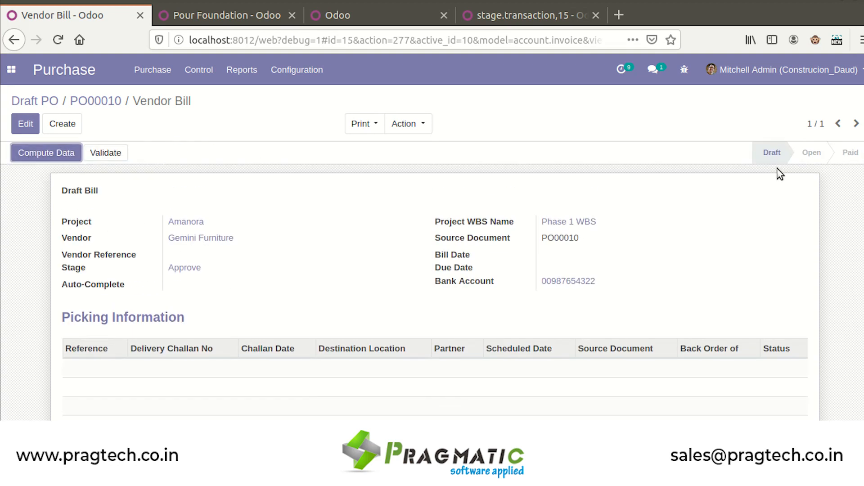
Reopen the vendor bill from purchase order PO00010, compute its data, validate it and check its product lines
{"action": "left_click", "coordinate": [109, 104]}
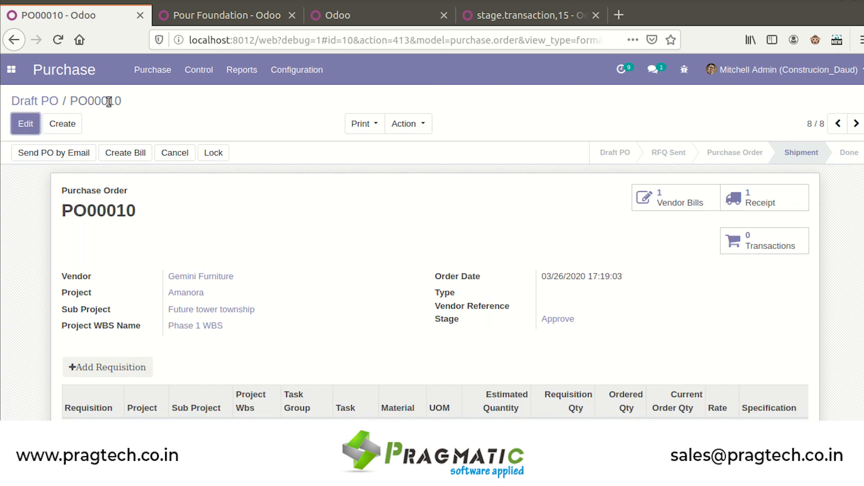
{"action": "left_click", "coordinate": [648, 202]}
{"action": "left_click", "coordinate": [60, 151]}
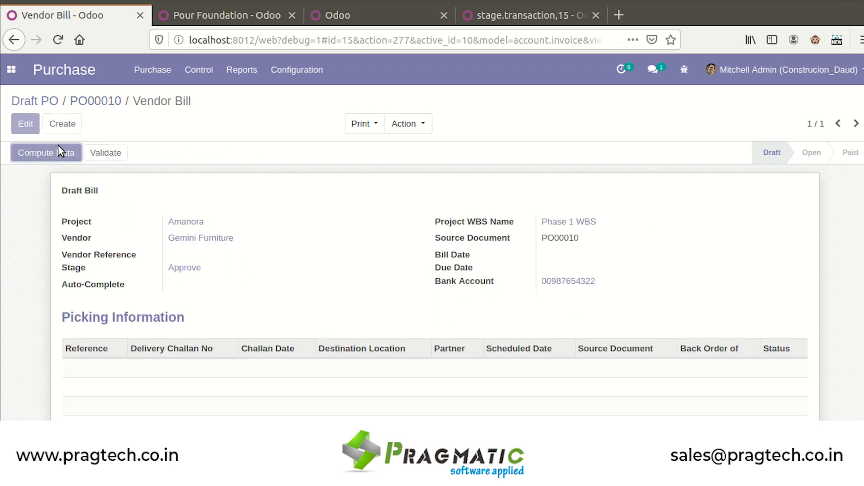
{"action": "left_click", "coordinate": [104, 154]}
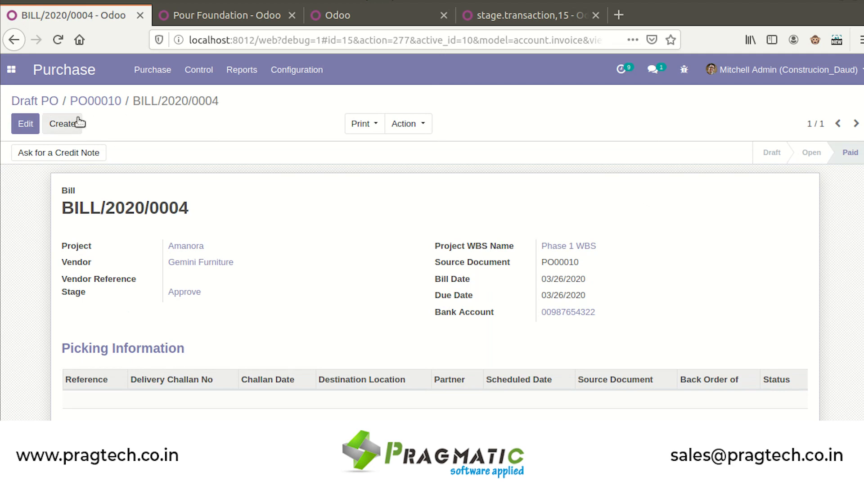
{"action": "scroll", "coordinate": [414, 349], "scroll_direction": "down", "scroll_amount": 12}
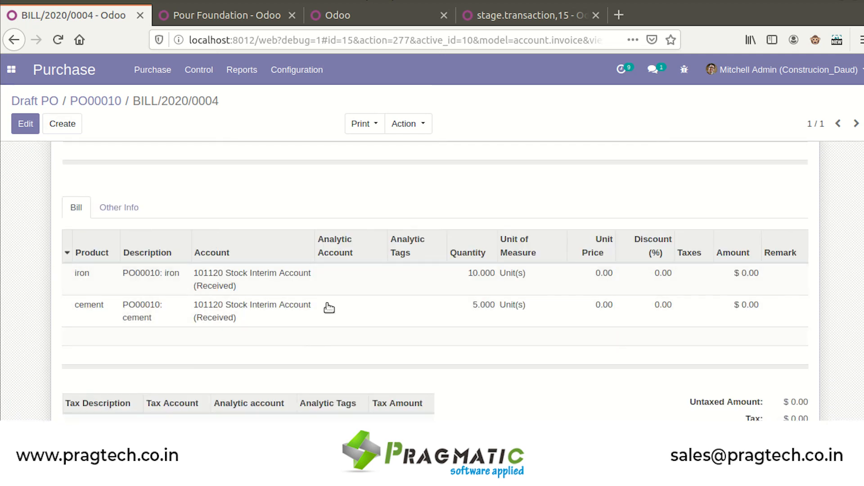
{"action": "mouse_move", "coordinate": [275, 298]}
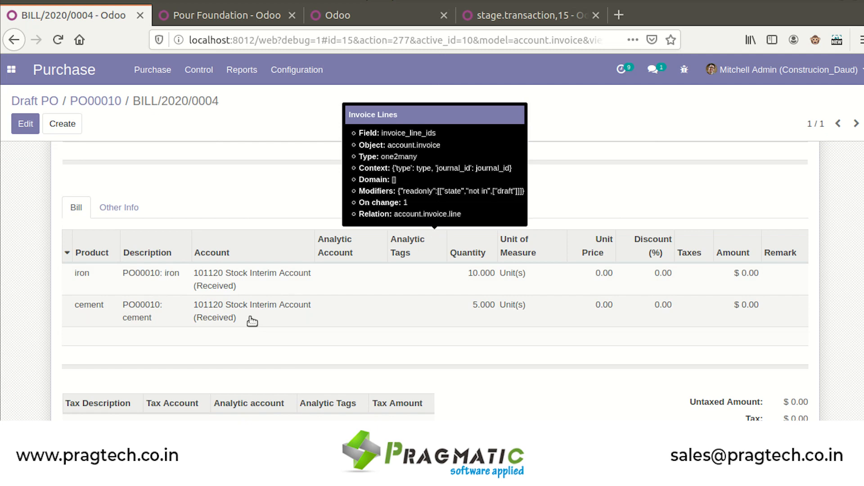
{"action": "scroll", "coordinate": [328, 366], "scroll_direction": "up", "scroll_amount": 10}
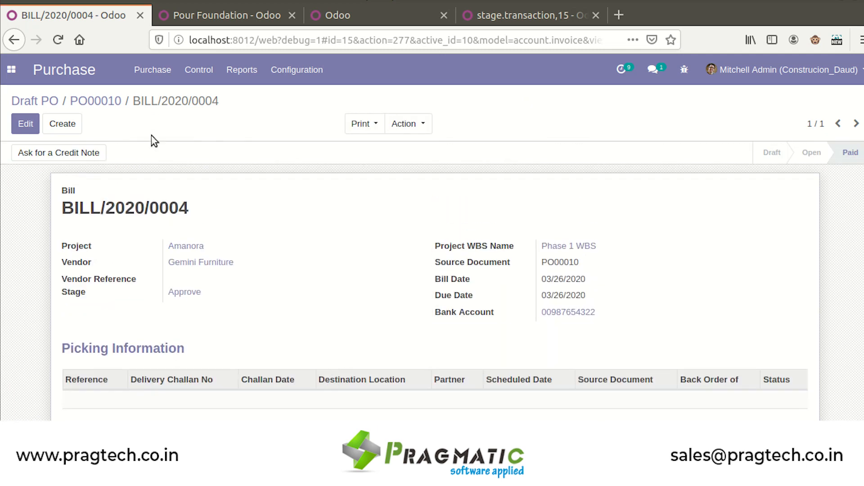
{"action": "left_click", "coordinate": [708, 2]}
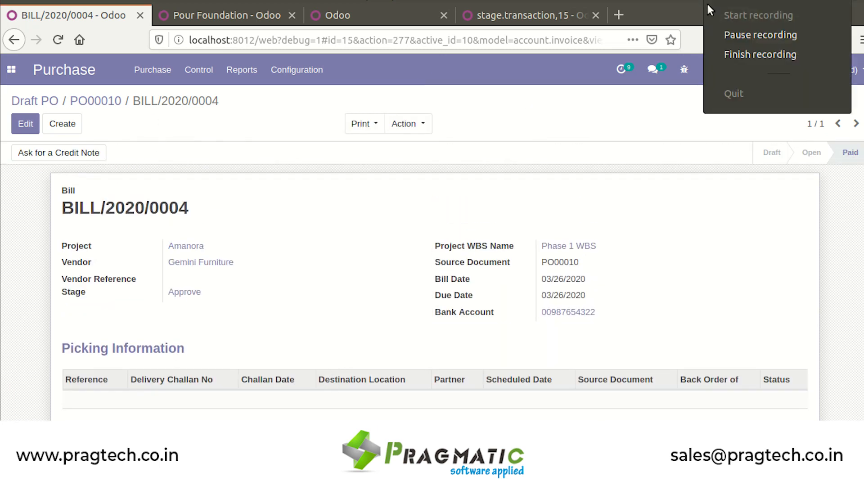
{"action": "left_click", "coordinate": [732, 34]}
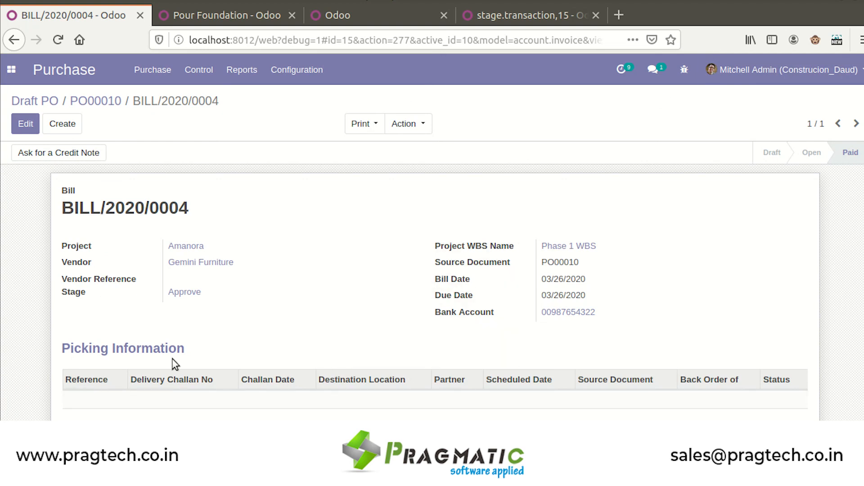
{"action": "mouse_move", "coordinate": [108, 210]}
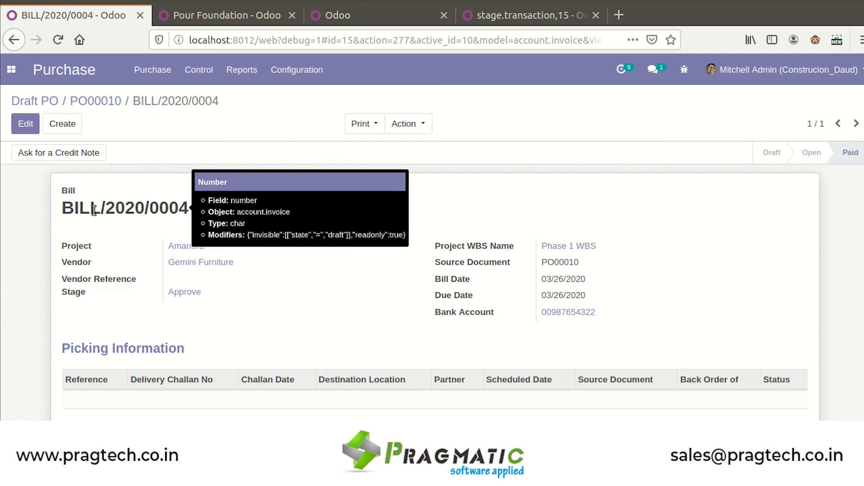
Start a labour requisition in the Execution module for project Amanora, sub project Future tower township and Phase 1 WBS
{"action": "left_click", "coordinate": [11, 69]}
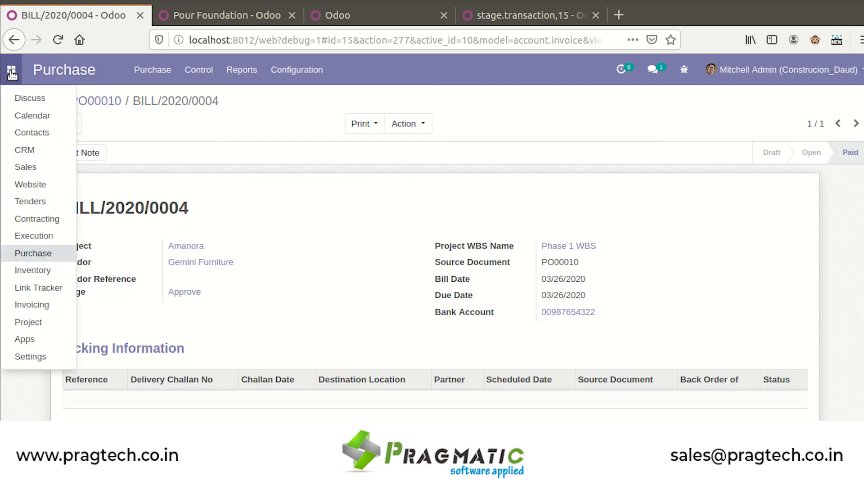
{"action": "left_click", "coordinate": [40, 238]}
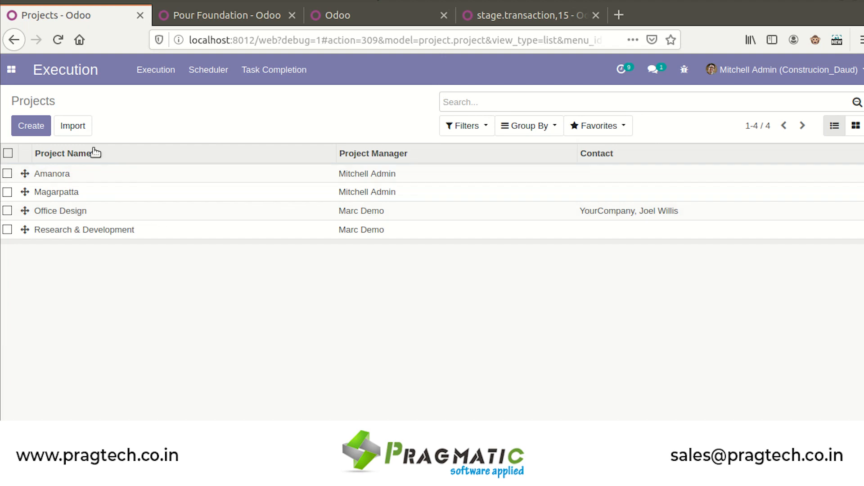
{"action": "left_click", "coordinate": [160, 73]}
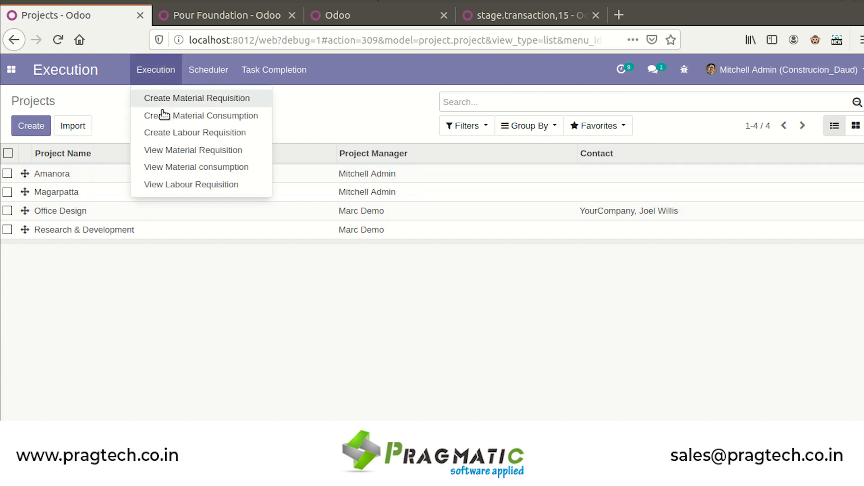
{"action": "left_click", "coordinate": [179, 135]}
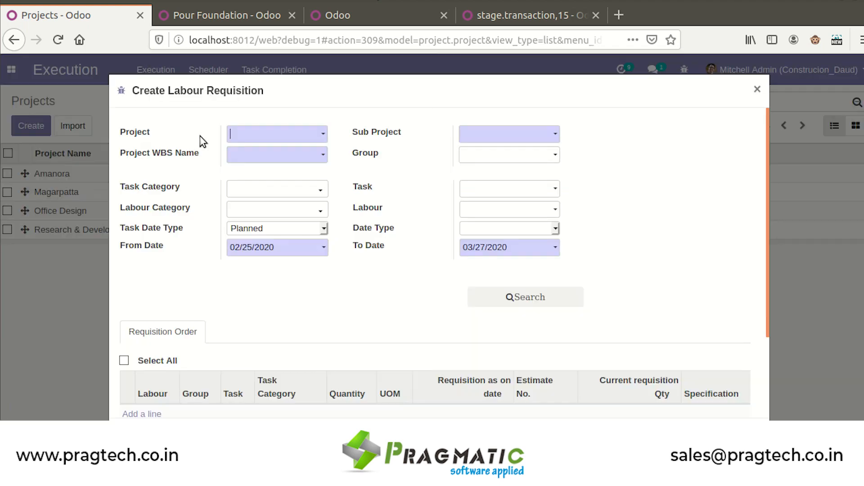
{"action": "left_click", "coordinate": [249, 141]}
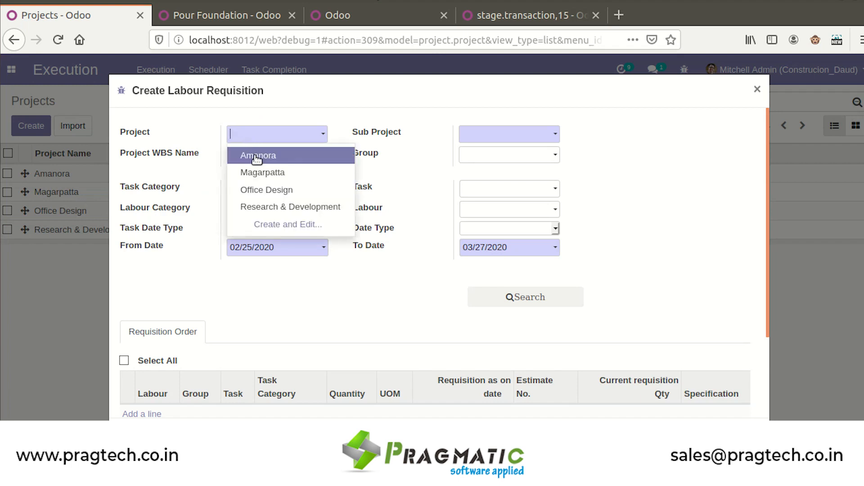
{"action": "left_click", "coordinate": [253, 153]}
{"action": "left_click", "coordinate": [522, 141]}
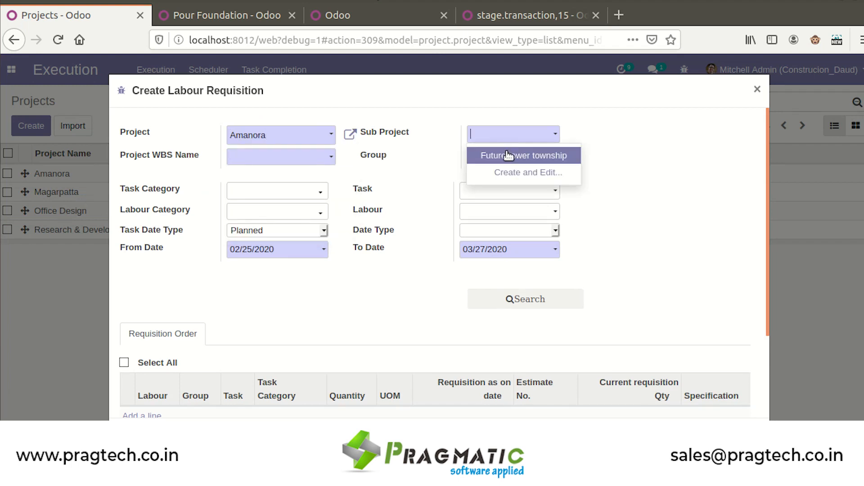
{"action": "left_click", "coordinate": [506, 155]}
{"action": "left_click", "coordinate": [249, 164]}
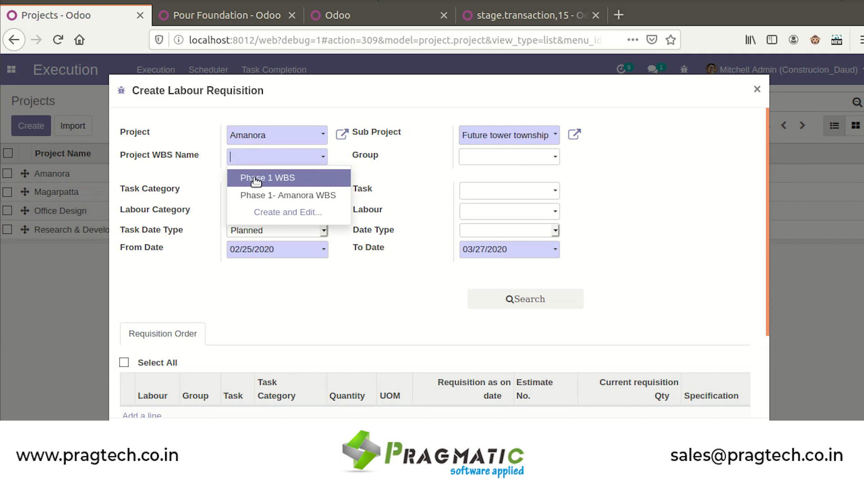
{"action": "left_click", "coordinate": [258, 180]}
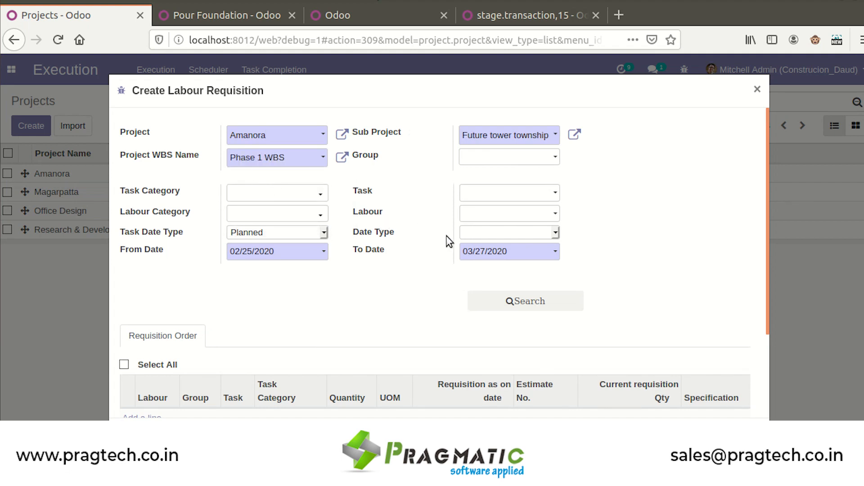
Search for the matching labour lines, select all of them and create the labour requisition
{"action": "left_click", "coordinate": [509, 301]}
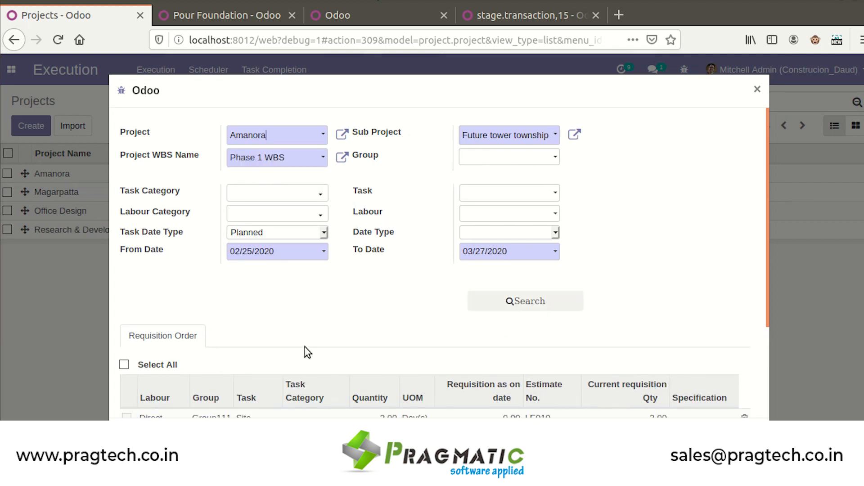
{"action": "scroll", "coordinate": [302, 343], "scroll_direction": "down", "scroll_amount": 3}
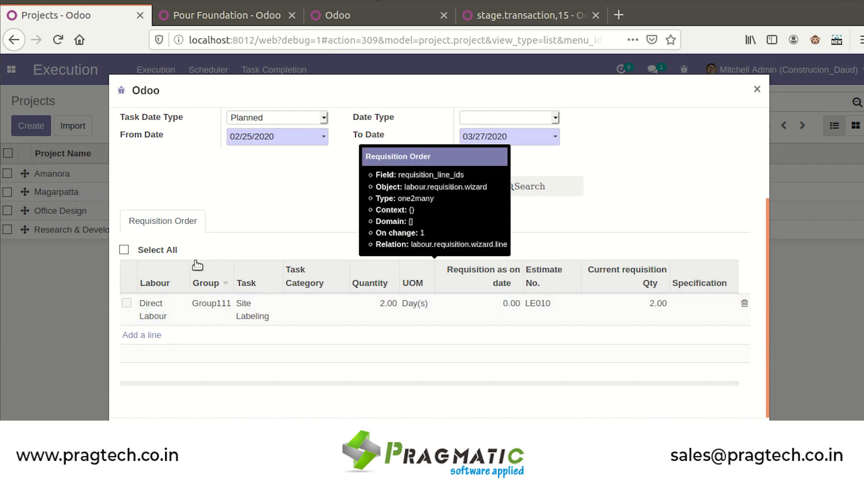
{"action": "left_click", "coordinate": [124, 249]}
{"action": "left_click", "coordinate": [146, 434]}
Open the draft Amanora labour requisition and move it to the Approve stage with the remark ok
{"action": "left_click", "coordinate": [170, 86]}
{"action": "left_click", "coordinate": [177, 184]}
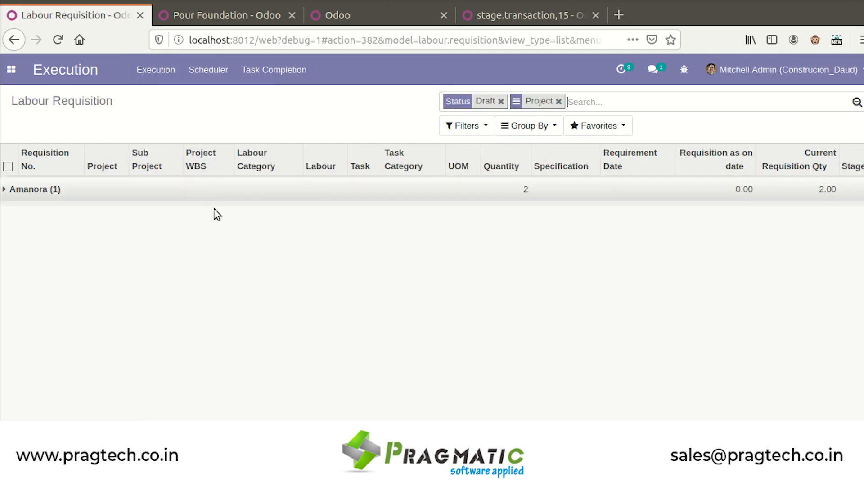
{"action": "left_click", "coordinate": [247, 189]}
{"action": "left_click", "coordinate": [248, 221]}
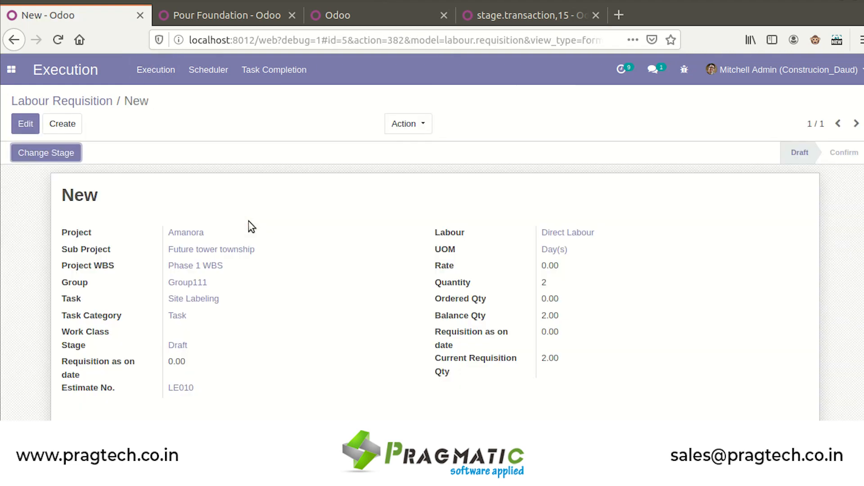
{"action": "left_click", "coordinate": [67, 153]}
{"action": "left_click", "coordinate": [568, 140]}
{"action": "left_click", "coordinate": [567, 154]}
{"action": "left_click", "coordinate": [539, 171]}
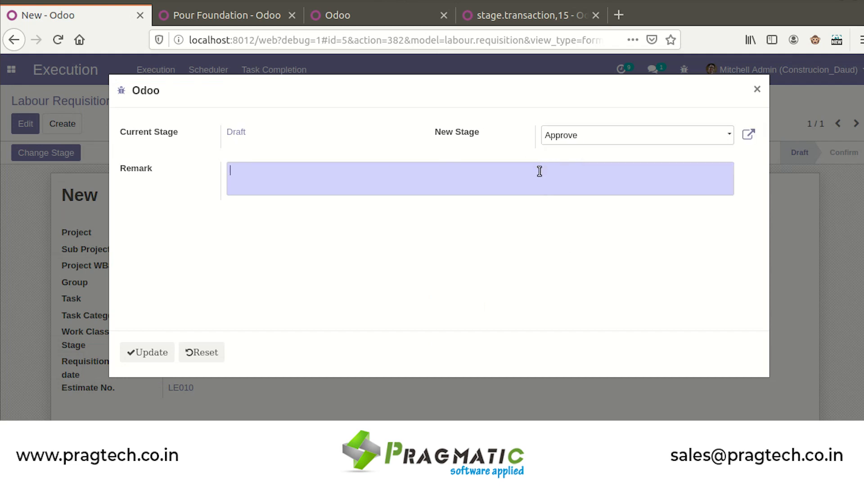
{"action": "type", "text": "ok"}
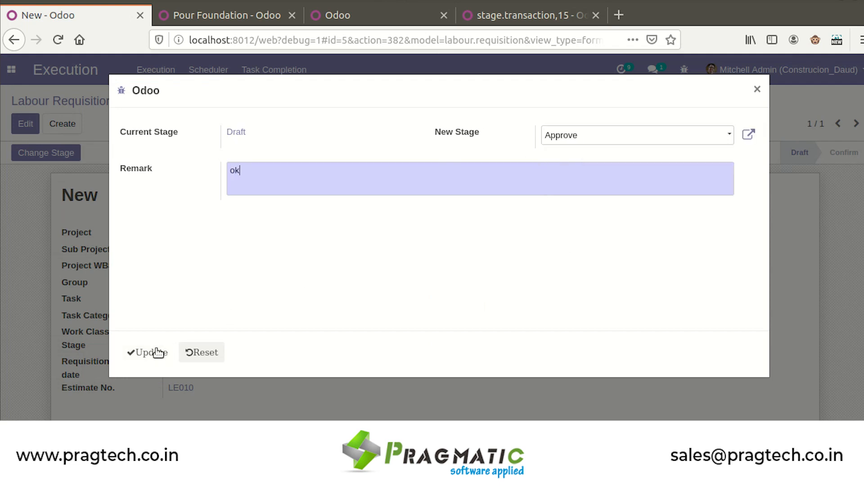
{"action": "left_click", "coordinate": [142, 353]}
{"action": "left_click", "coordinate": [95, 99]}
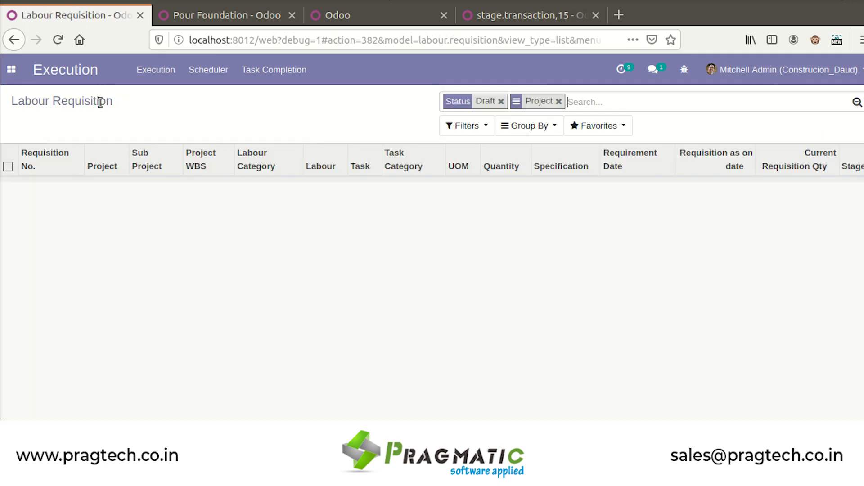
Start a new labour work order in the Contracting module
{"action": "left_click", "coordinate": [12, 69]}
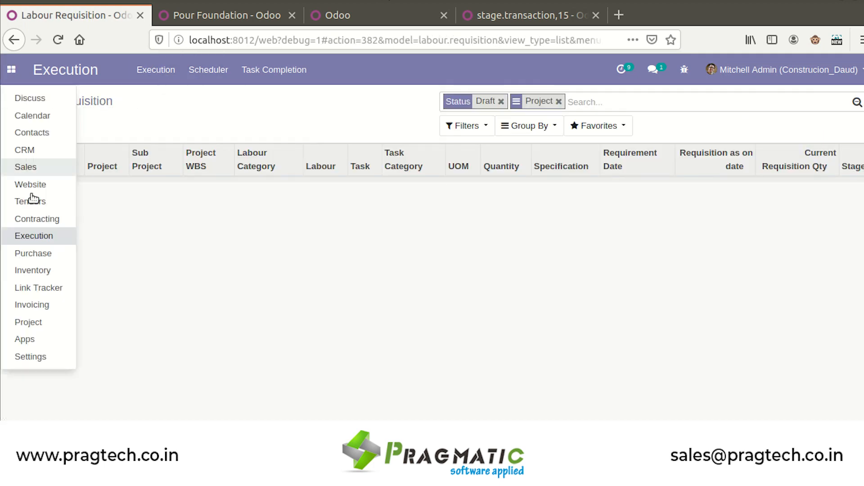
{"action": "left_click", "coordinate": [38, 221]}
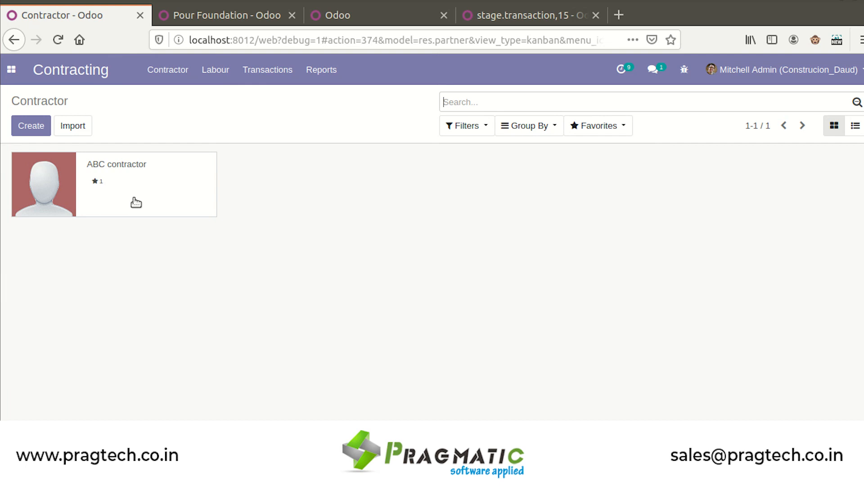
{"action": "left_click", "coordinate": [223, 77]}
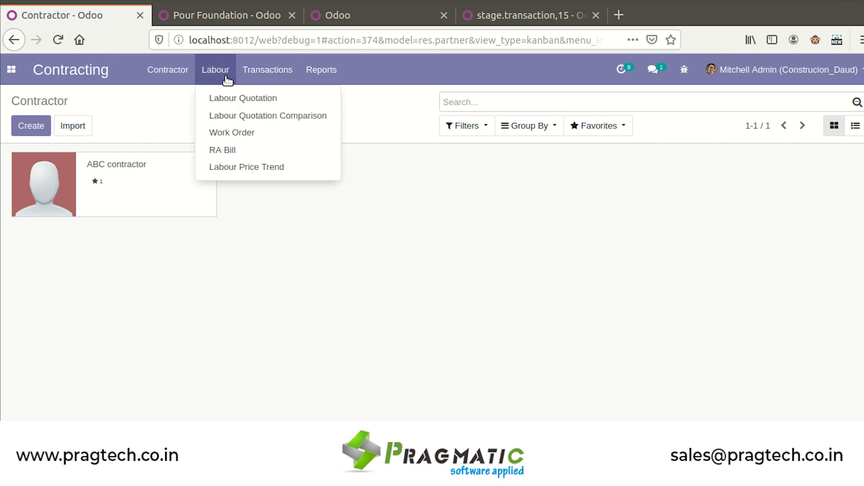
{"action": "left_click", "coordinate": [279, 135]}
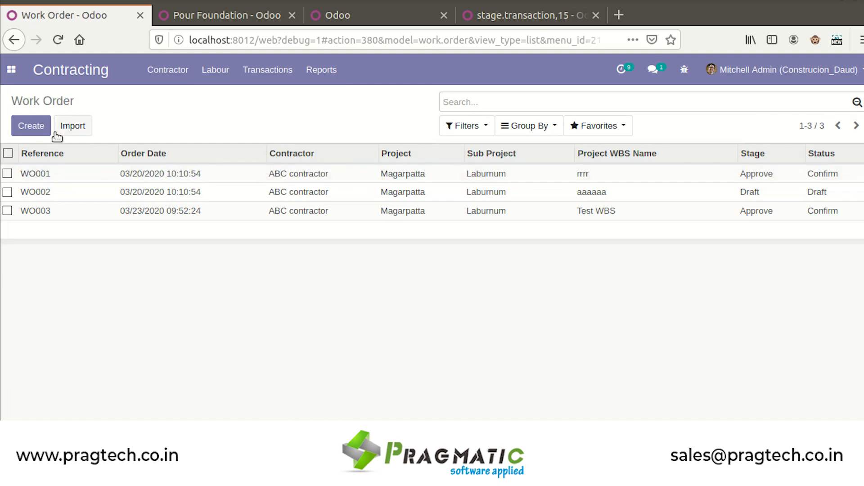
{"action": "left_click", "coordinate": [39, 129]}
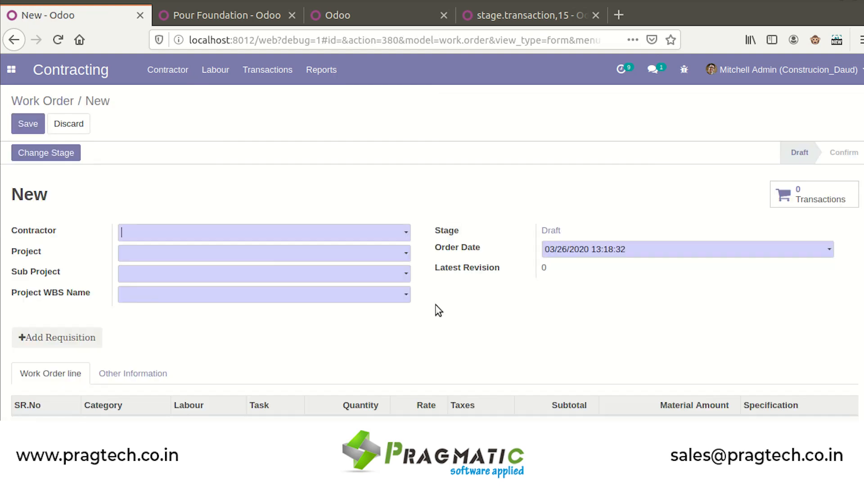
Fill in the work order with contractor ABC contractor, project Amanora, sub project Future tower township and Phase 1 WBS
{"action": "left_click", "coordinate": [353, 235]}
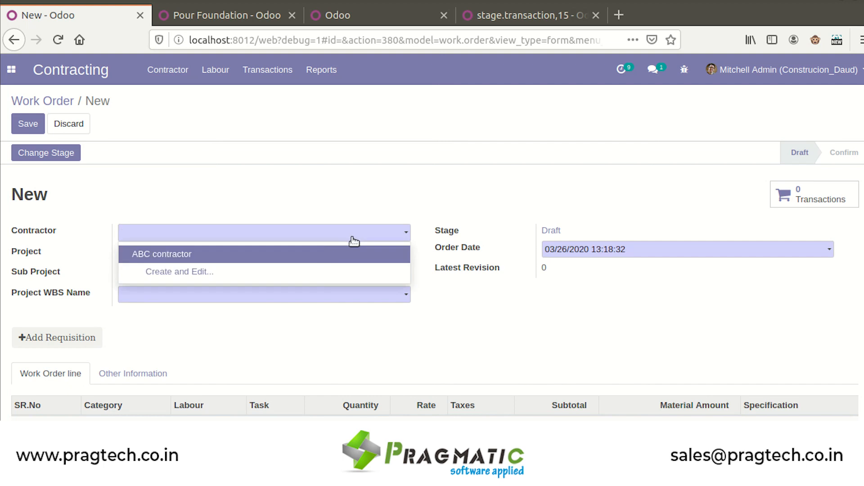
{"action": "left_click", "coordinate": [326, 253]}
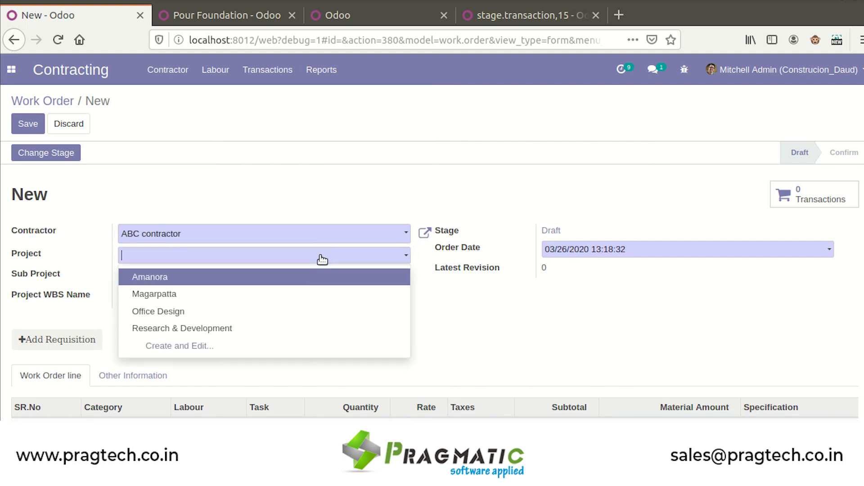
{"action": "left_click", "coordinate": [304, 280]}
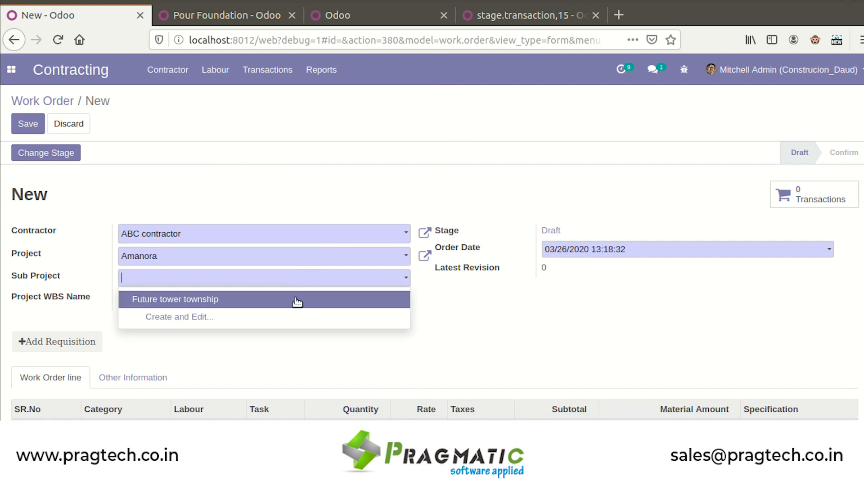
{"action": "left_click", "coordinate": [295, 298]}
{"action": "left_click", "coordinate": [285, 320]}
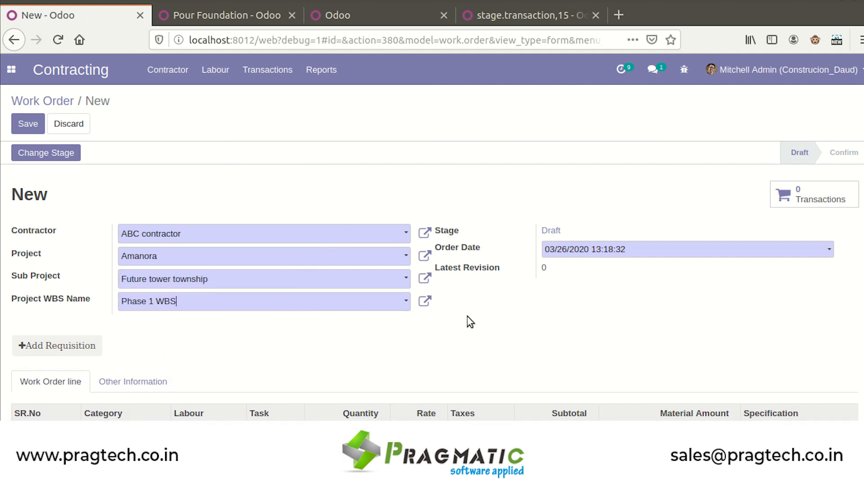
Search for the approved labour requisitions, select all of them and add them to the work order
{"action": "scroll", "coordinate": [648, 331], "scroll_direction": "down", "scroll_amount": 3}
{"action": "left_click", "coordinate": [74, 196]}
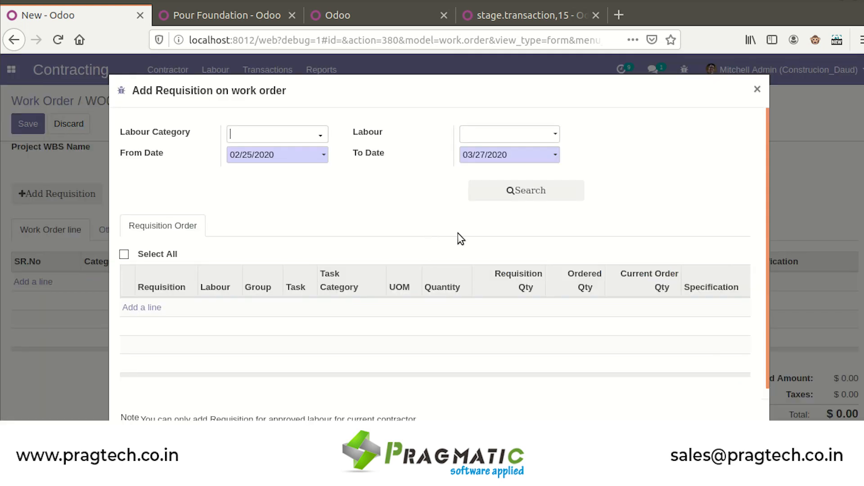
{"action": "left_click", "coordinate": [509, 194]}
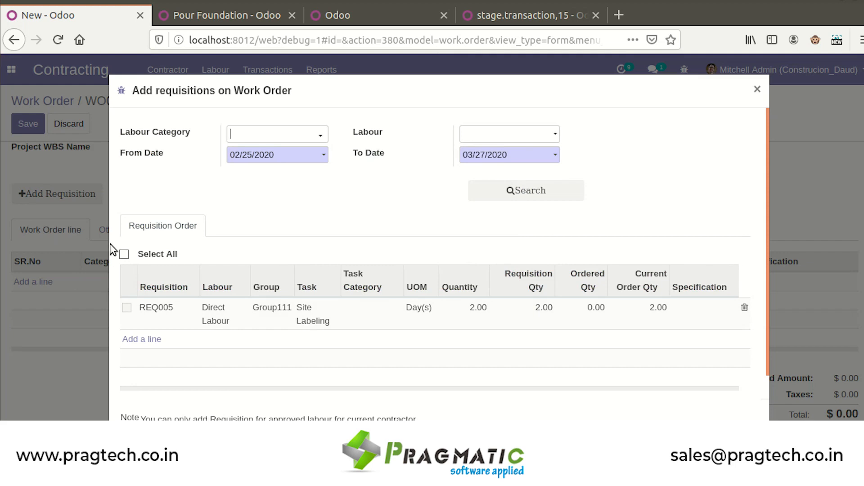
{"action": "left_click", "coordinate": [125, 255]}
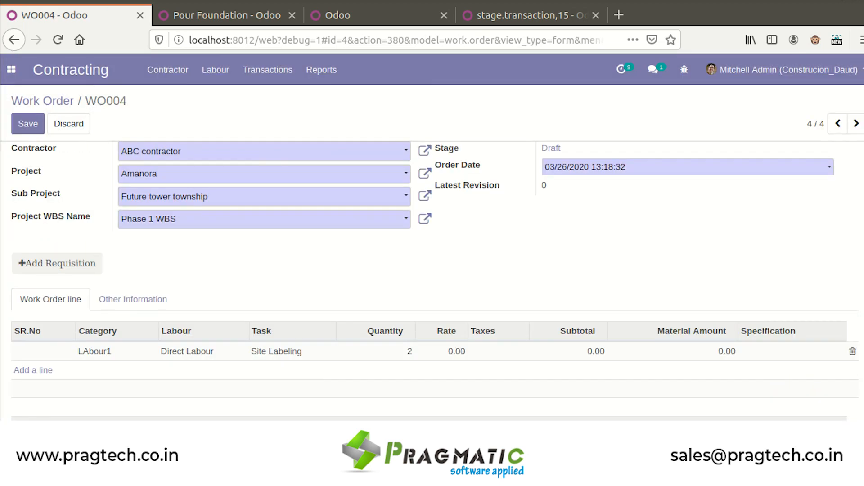
{"action": "scroll", "coordinate": [432, 281], "scroll_direction": "up", "scroll_amount": 2}
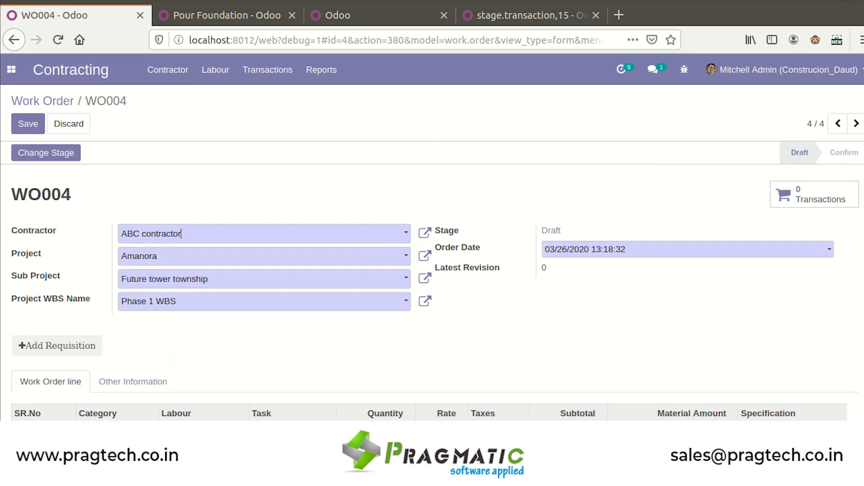
Set the rate of the Direct Labour order line to 500 and try to save the work order
{"action": "scroll", "coordinate": [432, 281], "scroll_direction": "down", "scroll_amount": 3}
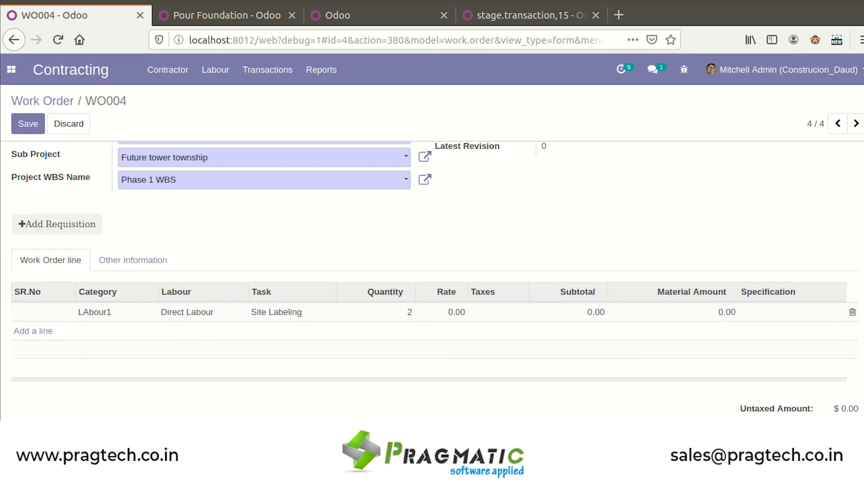
{"action": "left_click", "coordinate": [667, 317]}
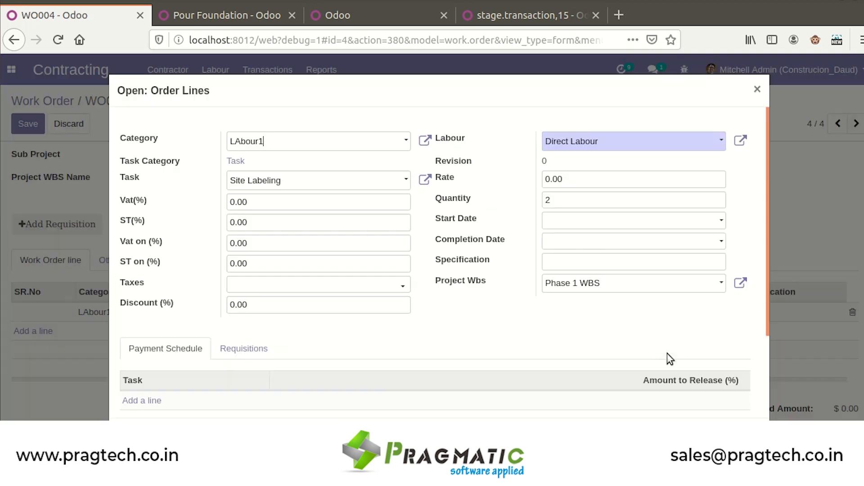
{"action": "left_click", "coordinate": [574, 179]}
{"action": "type", "text": "500"}
{"action": "left_click", "coordinate": [134, 436]}
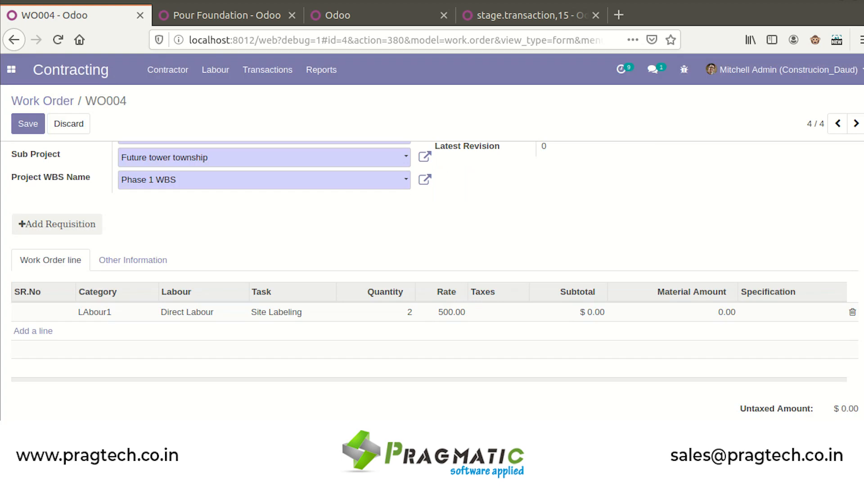
{"action": "left_click", "coordinate": [34, 126]}
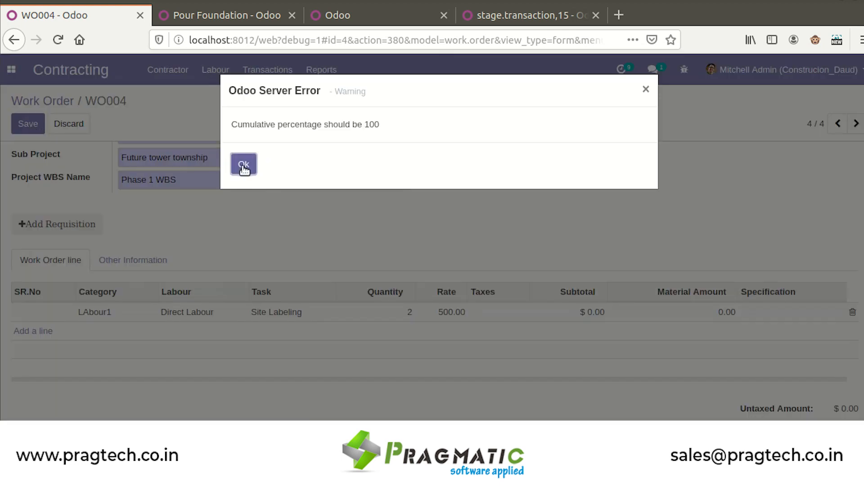
{"action": "left_click", "coordinate": [244, 167]}
Reopen the Direct Labour order line and examine the requisitions linked to it
{"action": "left_click", "coordinate": [292, 284]}
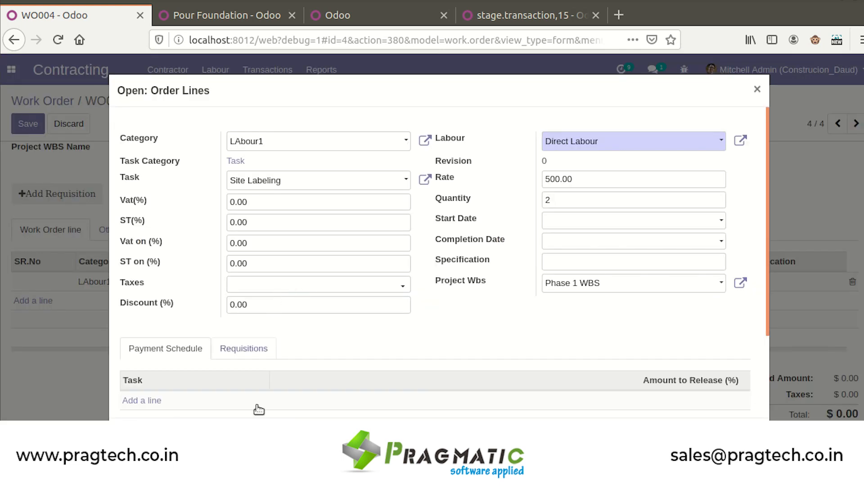
{"action": "left_click", "coordinate": [243, 350]}
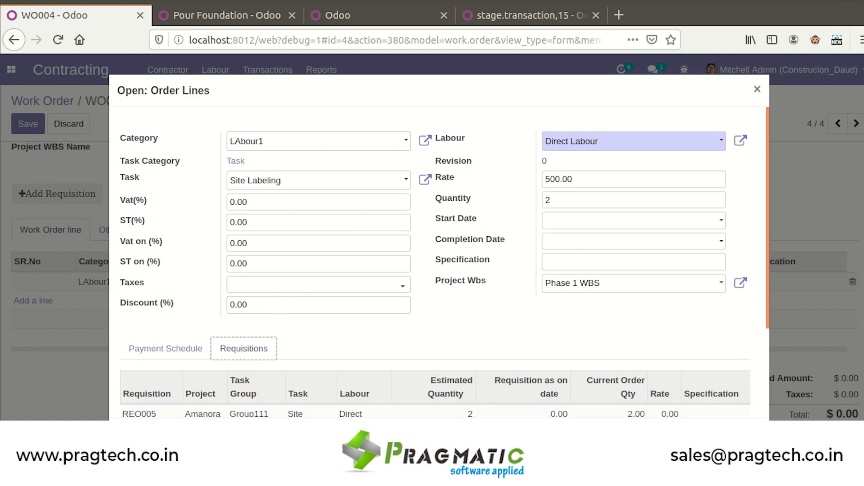
{"action": "scroll", "coordinate": [312, 391], "scroll_direction": "down", "scroll_amount": 4}
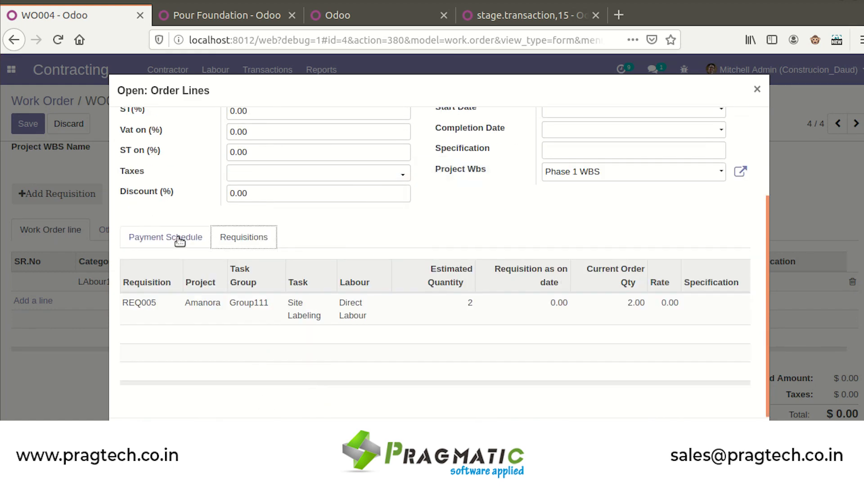
{"action": "scroll", "coordinate": [265, 273], "scroll_direction": "up", "scroll_amount": 4}
{"action": "scroll", "coordinate": [265, 273], "scroll_direction": "down", "scroll_amount": 1}
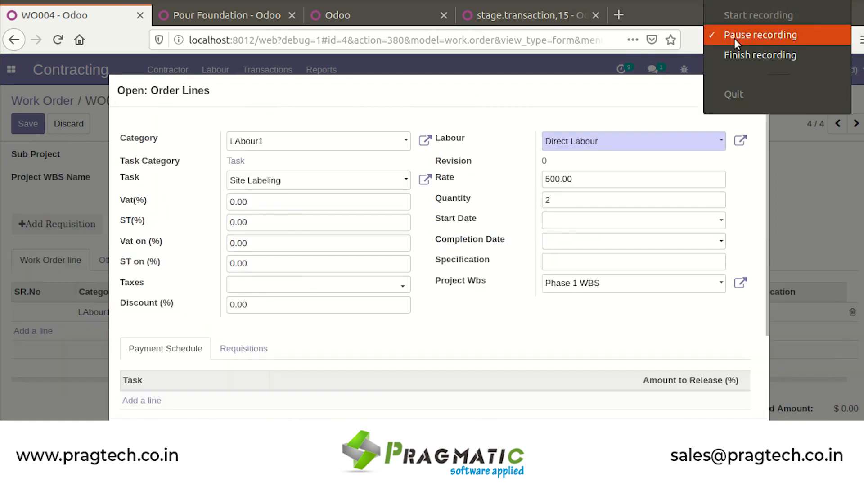
{"action": "left_click", "coordinate": [734, 38]}
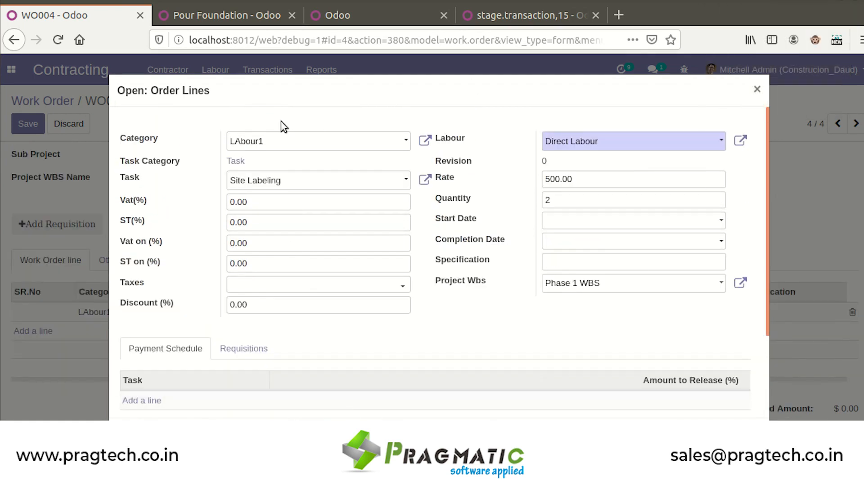
Add a payment schedule line releasing 100% to the Direct Labour order line and save the work order
{"action": "left_click", "coordinate": [154, 400]}
{"action": "double_click", "coordinate": [727, 400]}
{"action": "type", "text": "100"}
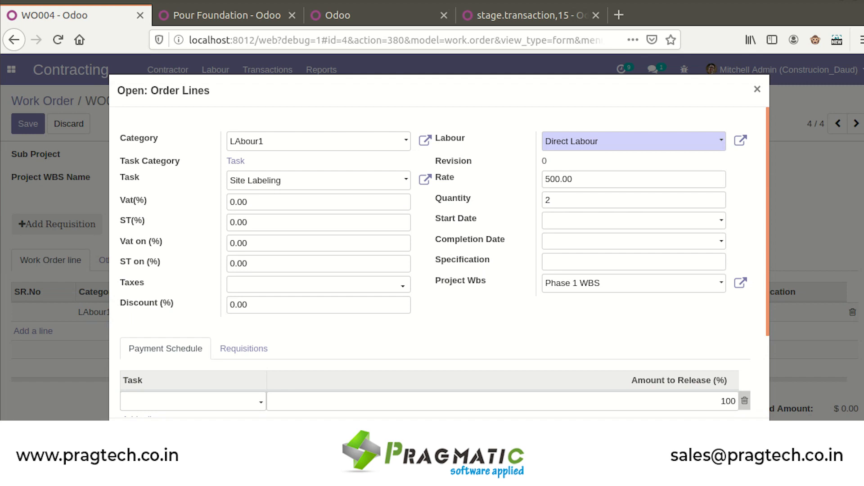
{"action": "key", "text": "Escape"}
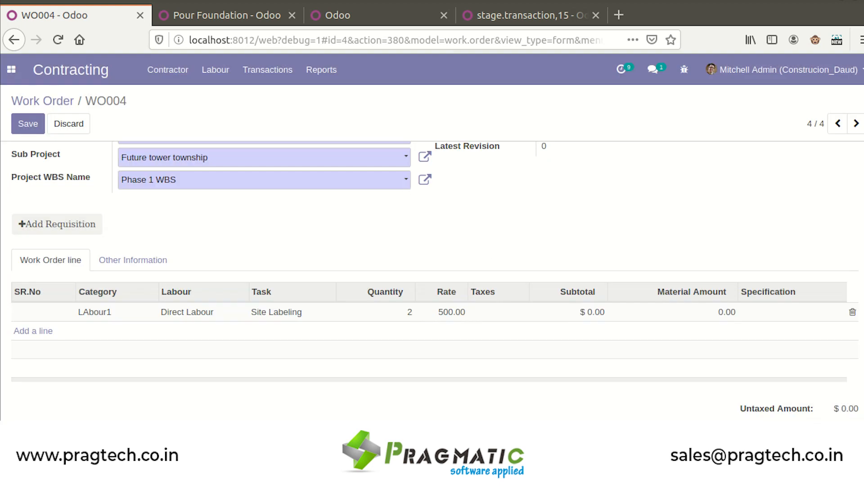
{"action": "scroll", "coordinate": [173, 417], "scroll_direction": "up", "scroll_amount": 3}
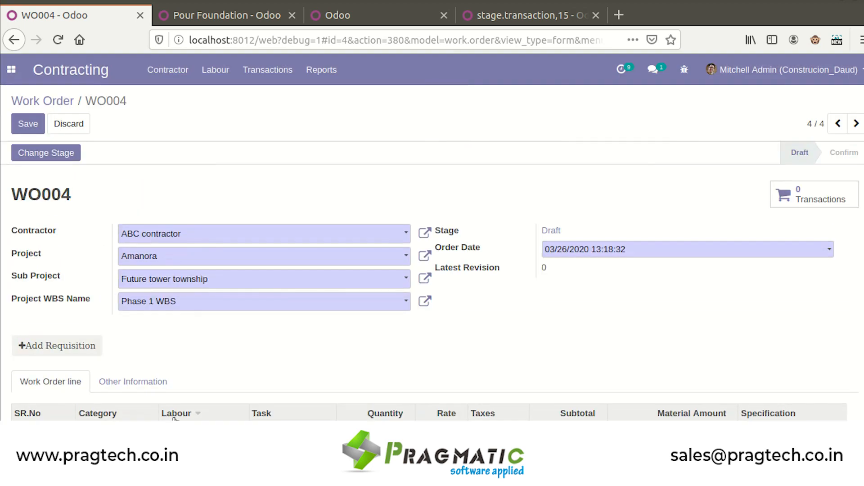
{"action": "left_click", "coordinate": [18, 127]}
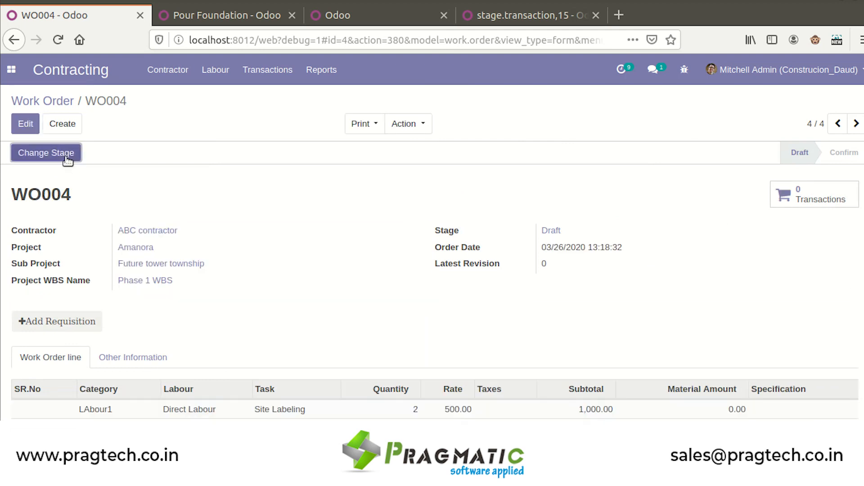
Move the work order to the Approve stage with the remark ok
{"action": "left_click", "coordinate": [67, 155]}
{"action": "left_click", "coordinate": [594, 135]}
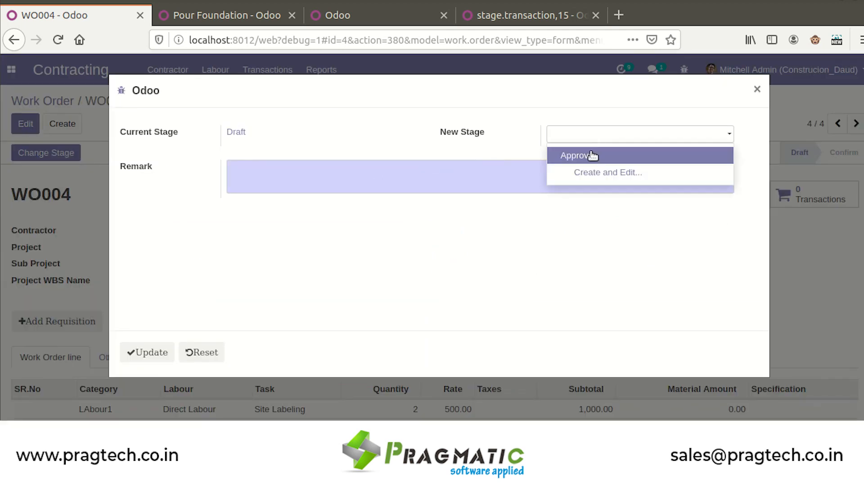
{"action": "left_click", "coordinate": [588, 150]}
{"action": "left_click", "coordinate": [449, 180]}
{"action": "type", "text": "ok"}
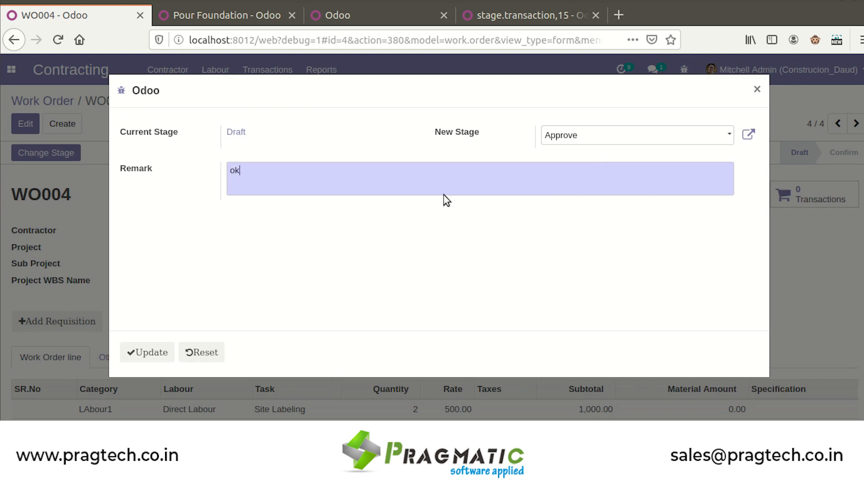
{"action": "left_click", "coordinate": [140, 355]}
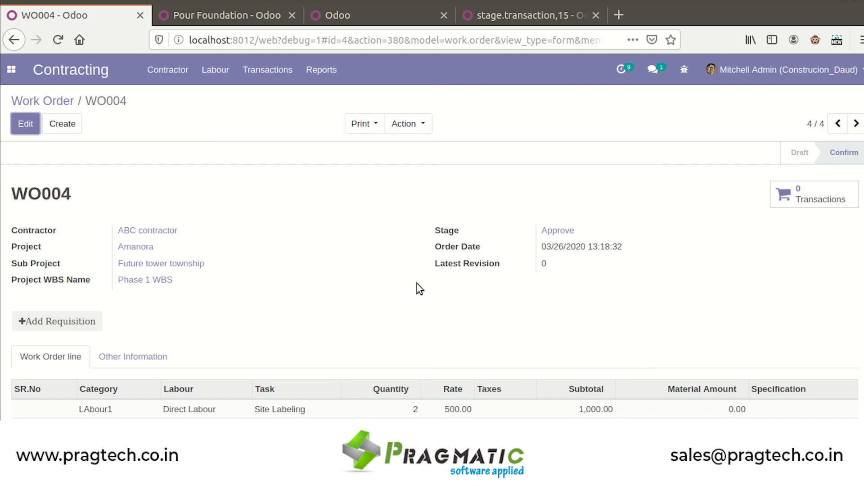
Start creating a task completion in the Execution module
{"action": "left_click", "coordinate": [11, 69]}
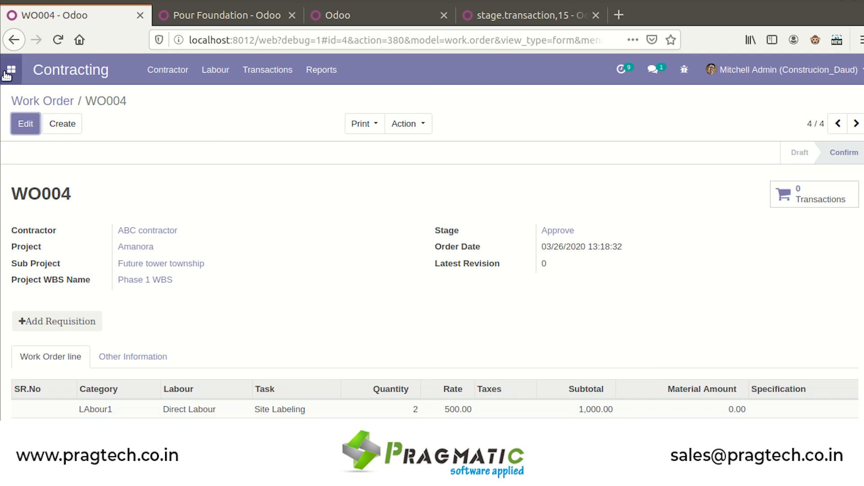
{"action": "left_click", "coordinate": [27, 235]}
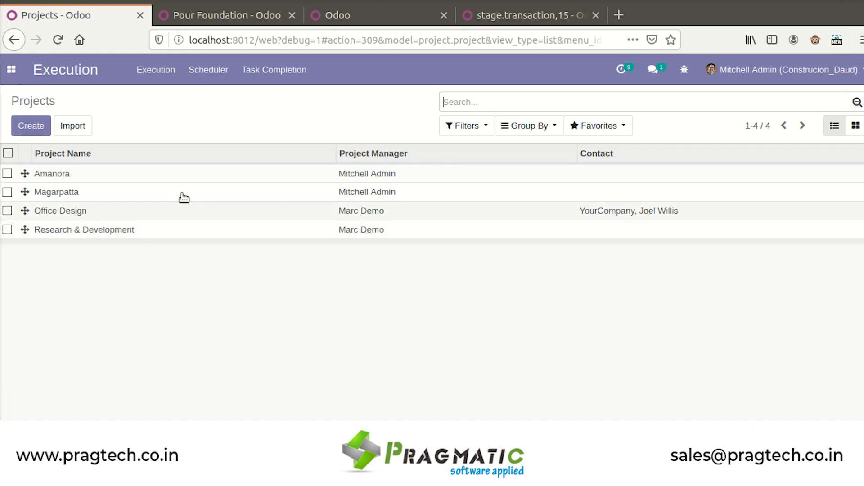
{"action": "left_click", "coordinate": [280, 79]}
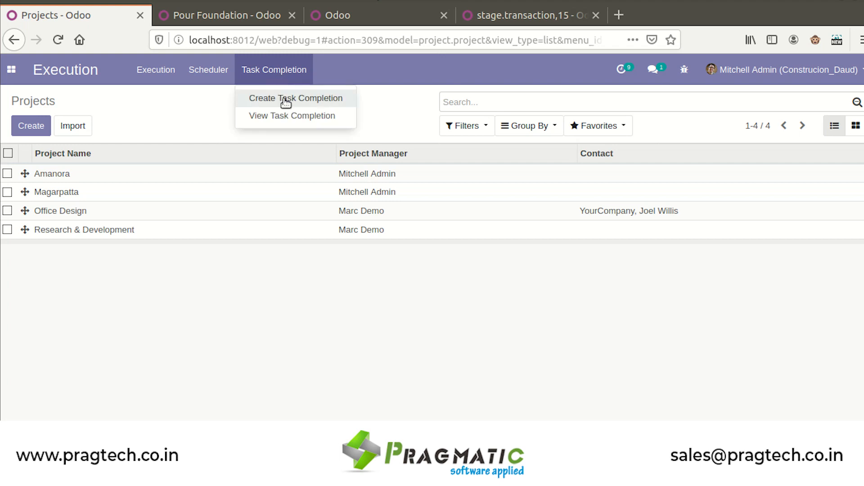
{"action": "left_click", "coordinate": [285, 99]}
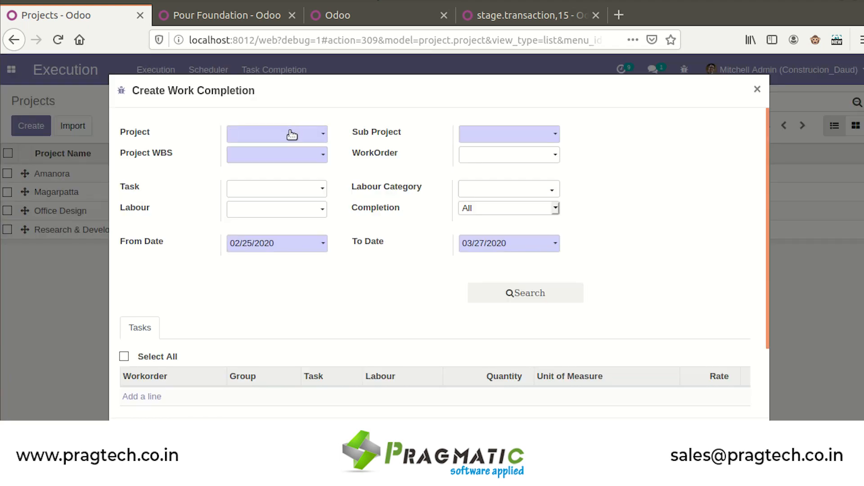
Search for work completion tasks for project Amanora, sub project Future tower township, Phase 1 WBS and work order WO004
{"action": "left_click", "coordinate": [291, 135]}
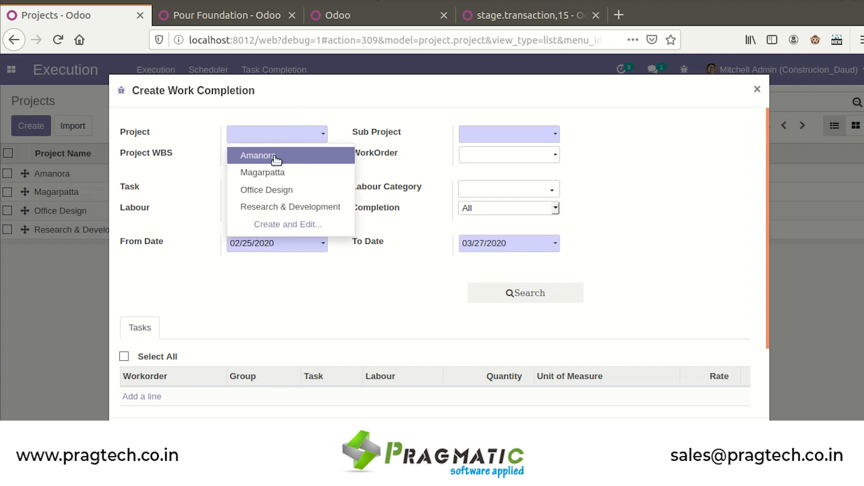
{"action": "left_click", "coordinate": [276, 160]}
{"action": "left_click", "coordinate": [496, 138]}
{"action": "left_click", "coordinate": [493, 157]}
{"action": "left_click", "coordinate": [284, 159]}
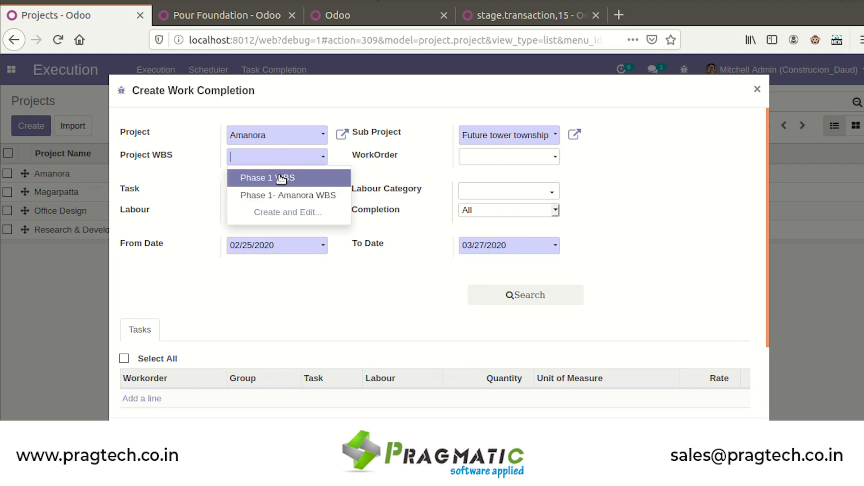
{"action": "left_click", "coordinate": [284, 175]}
{"action": "left_click", "coordinate": [491, 157]}
{"action": "left_click", "coordinate": [493, 178]}
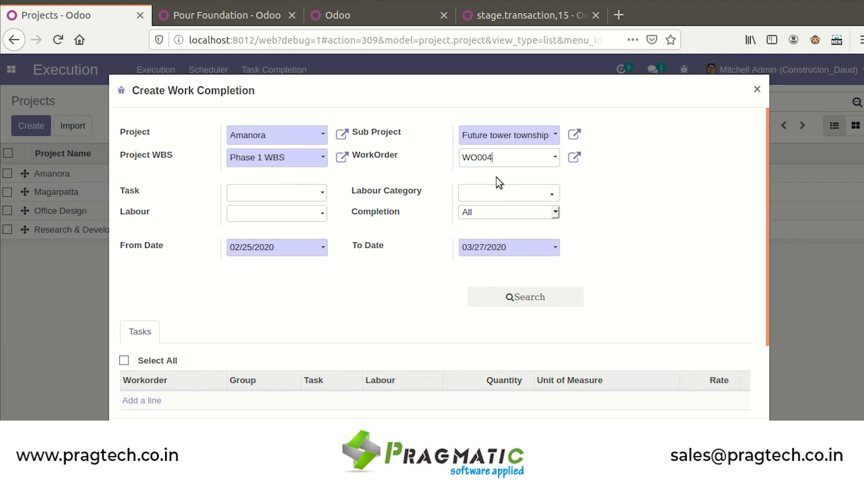
{"action": "left_click", "coordinate": [541, 300]}
{"action": "scroll", "coordinate": [669, 324], "scroll_direction": "down", "scroll_amount": 3}
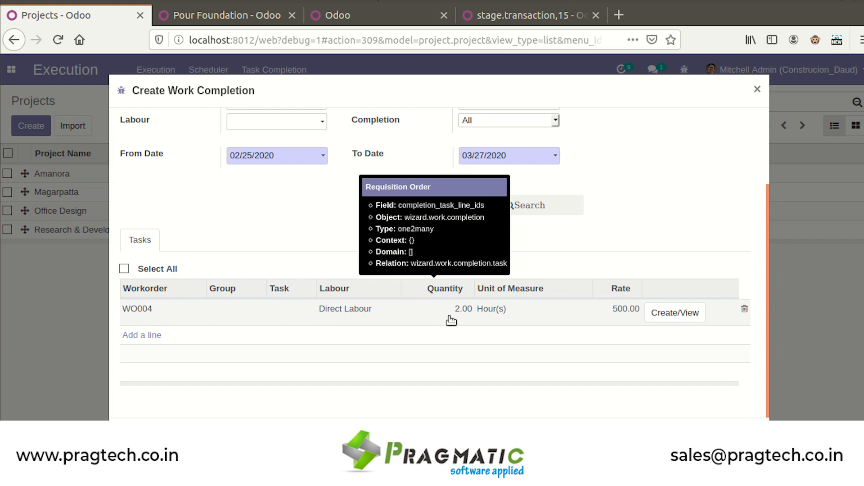
Open the work completion for the Direct Labour task and add a completion line dated 03/26/2020
{"action": "left_click", "coordinate": [683, 314]}
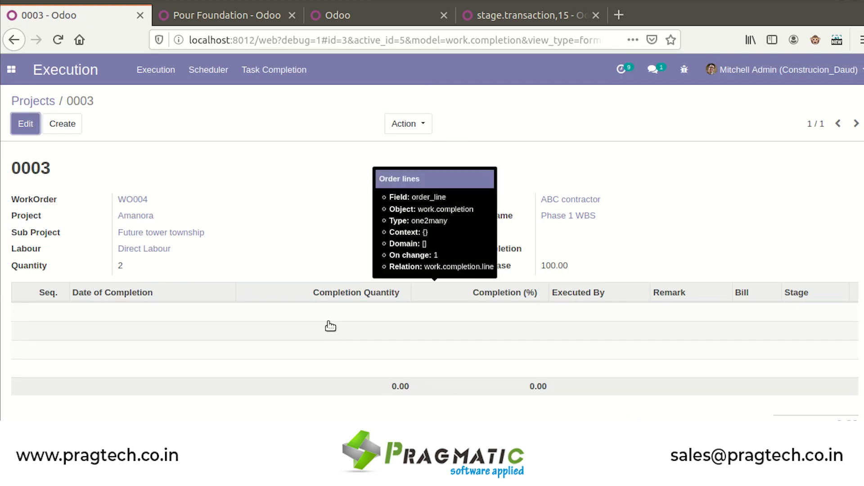
{"action": "left_click", "coordinate": [29, 131]}
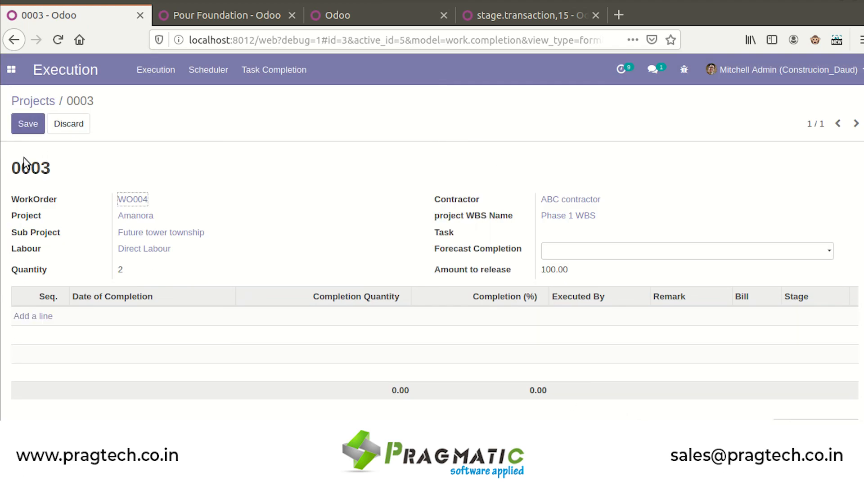
{"action": "left_click", "coordinate": [38, 322]}
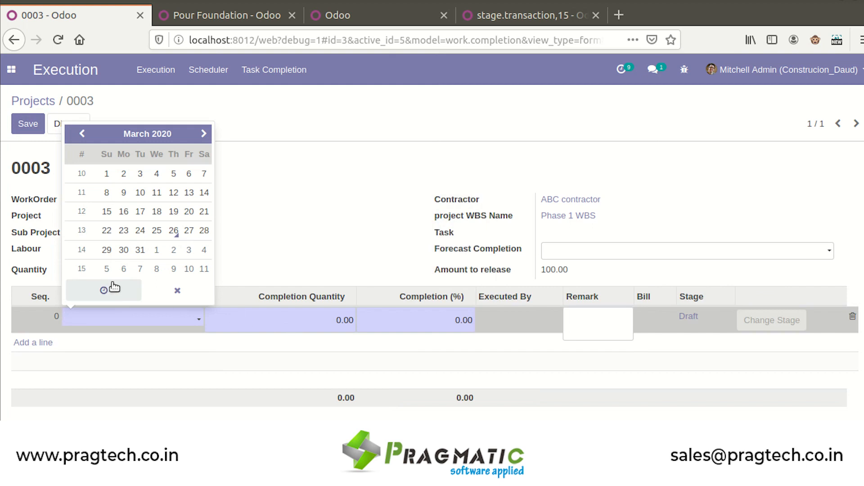
{"action": "left_click", "coordinate": [172, 234]}
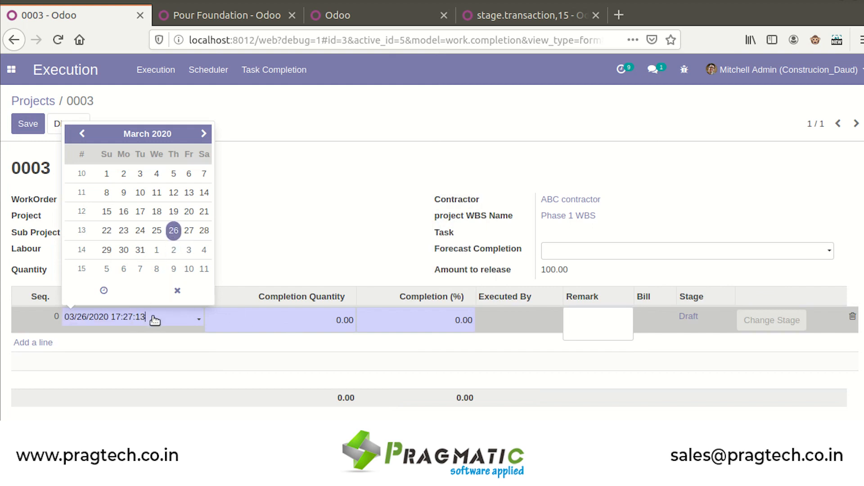
{"action": "left_click", "coordinate": [315, 360]}
{"action": "left_click", "coordinate": [463, 319]}
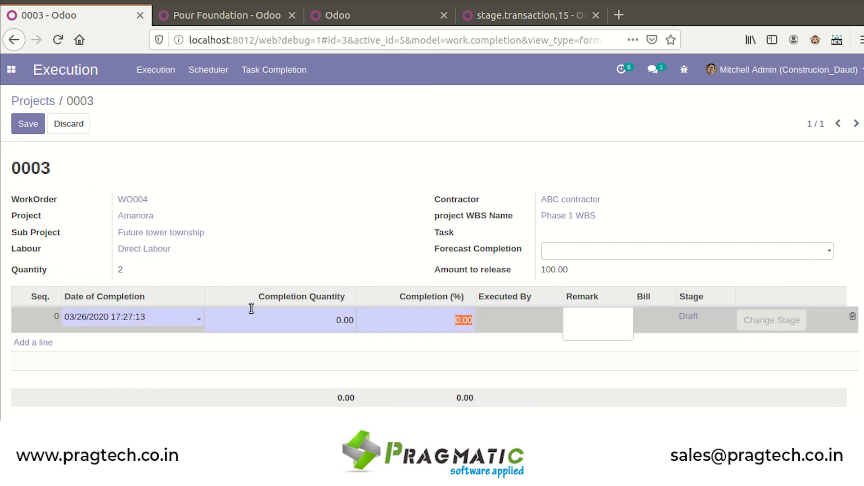
Give the completion line quantity 2, completion 100% and the remark Completed, and save the record
{"action": "type", "text": "2"}
{"action": "key", "text": "Tab"}
{"action": "double_click", "coordinate": [471, 320]}
{"action": "type", "text": "100"}
{"action": "key", "text": "Tab"}
{"action": "type", "text": "Completed"}
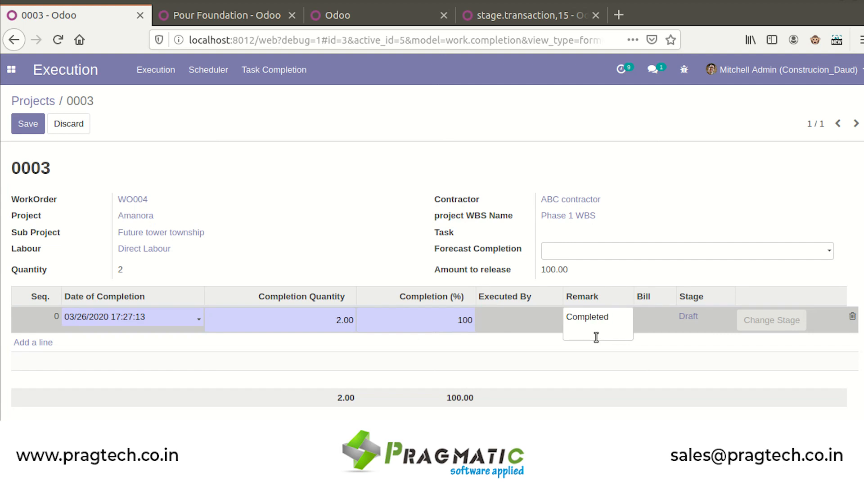
{"action": "left_click", "coordinate": [25, 122]}
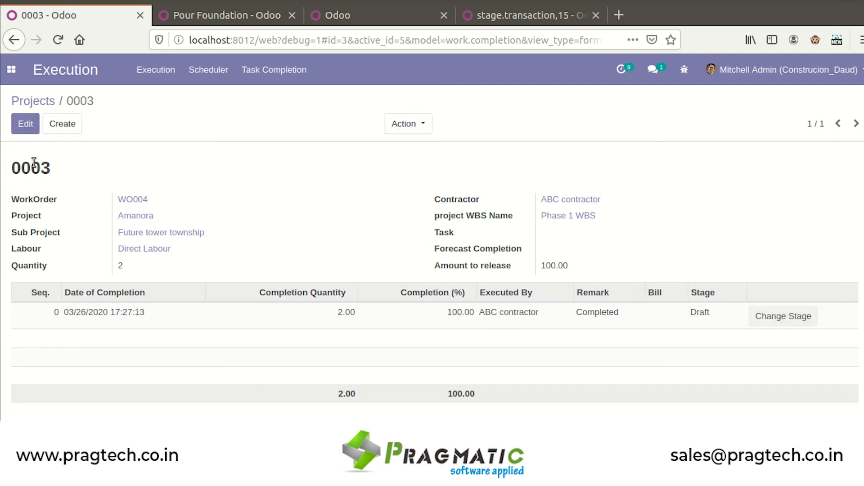
List the task completions in the Execution module and open the Amanora record for WO004
{"action": "left_click", "coordinate": [45, 100]}
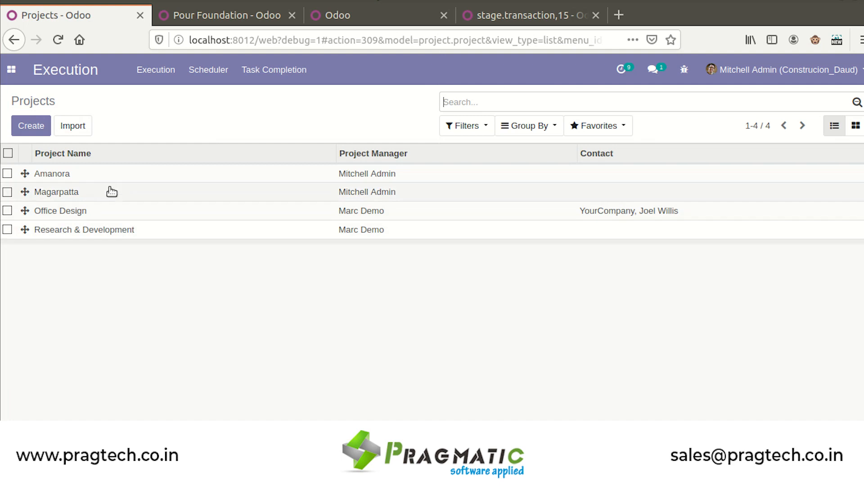
{"action": "left_click", "coordinate": [250, 79]}
{"action": "left_click", "coordinate": [252, 115]}
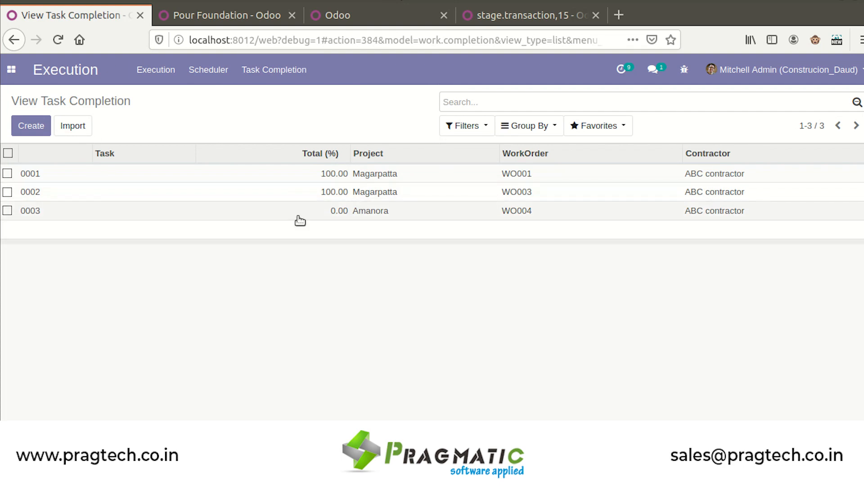
{"action": "left_click", "coordinate": [279, 212]}
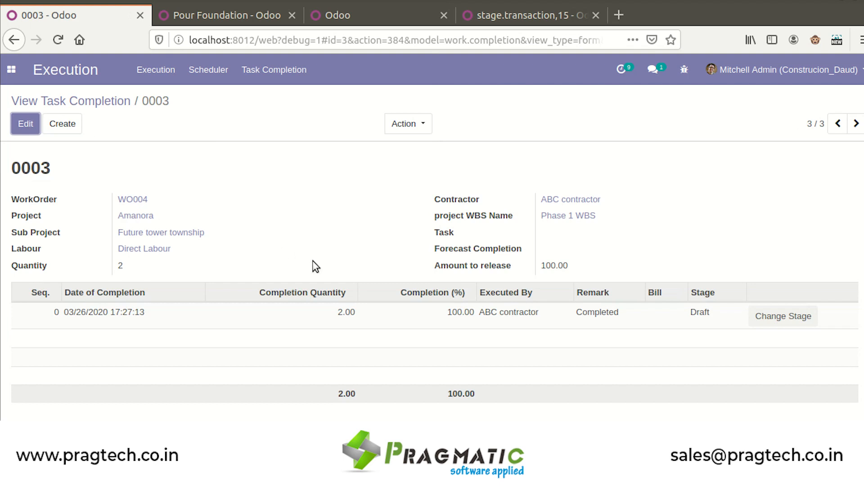
Move the completion line to the Approve stage with the remark ok
{"action": "scroll", "coordinate": [475, 328], "scroll_direction": "down", "scroll_amount": 3}
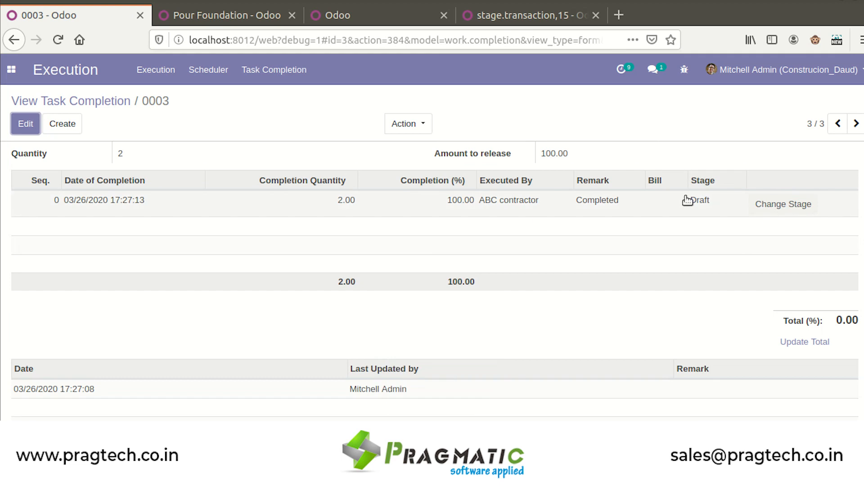
{"action": "left_click", "coordinate": [762, 203]}
{"action": "left_click", "coordinate": [562, 141]}
{"action": "left_click", "coordinate": [554, 155]}
{"action": "left_click", "coordinate": [538, 172]}
{"action": "type", "text": "o"}
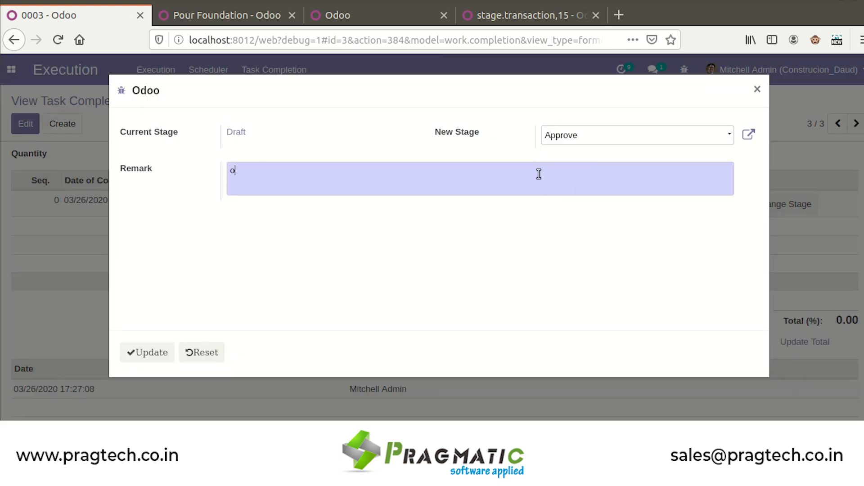
{"action": "type", "text": "k"}
{"action": "left_click", "coordinate": [155, 353]}
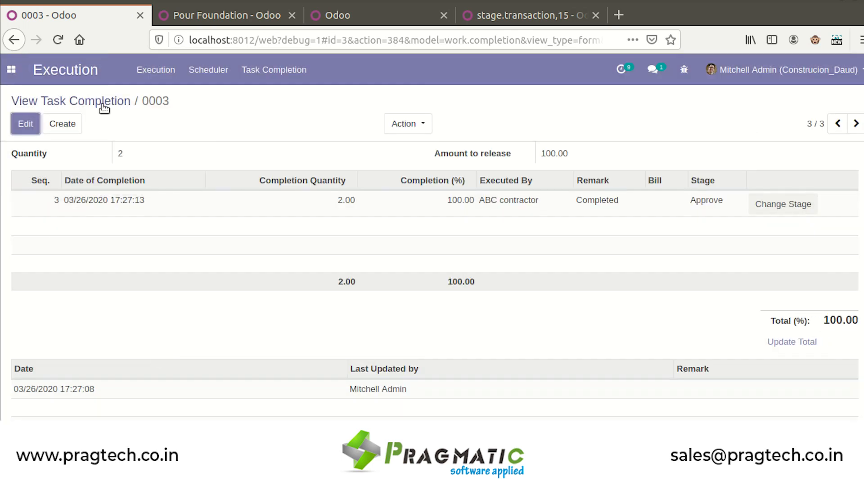
Return to the task completion list and start a new labour RA bill in the Contracting module
{"action": "left_click", "coordinate": [103, 104]}
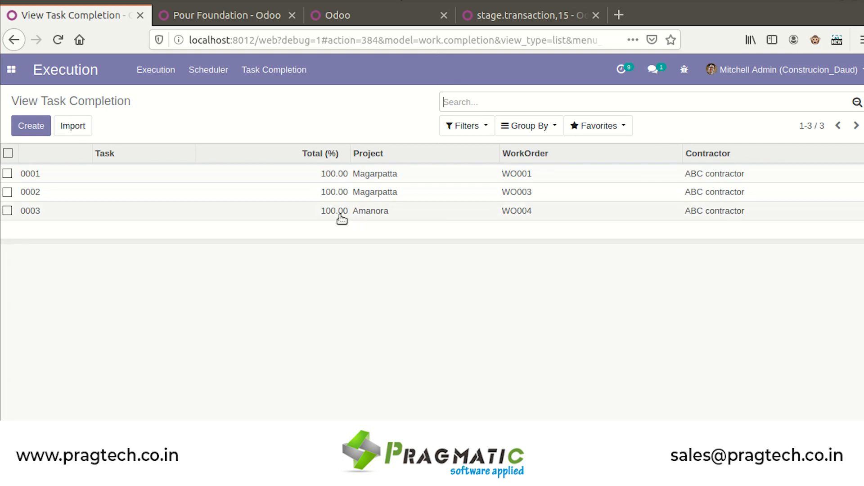
{"action": "left_click", "coordinate": [11, 69]}
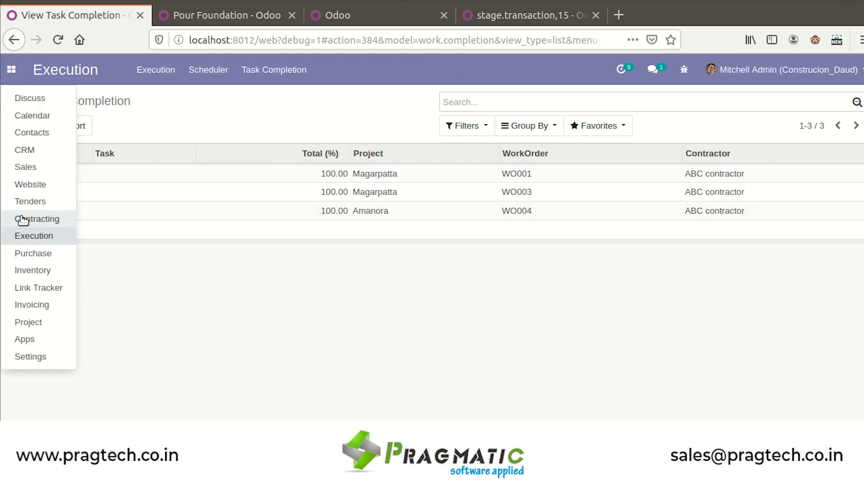
{"action": "left_click", "coordinate": [23, 221]}
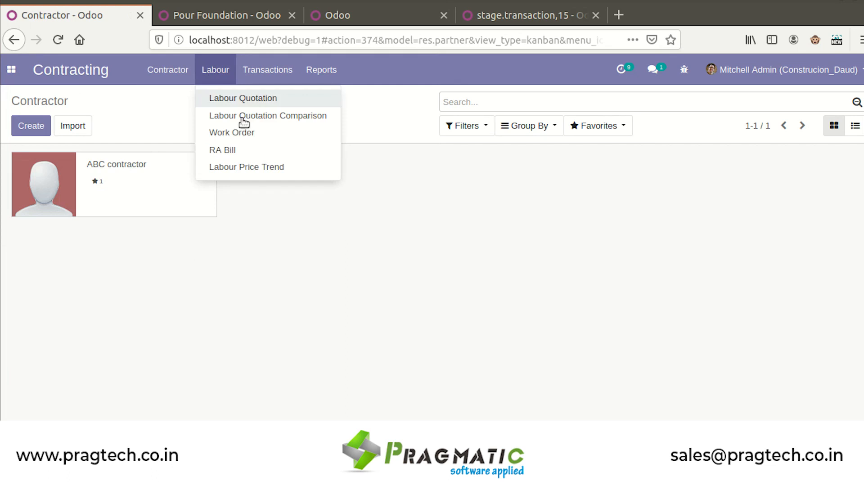
{"action": "left_click", "coordinate": [247, 149]}
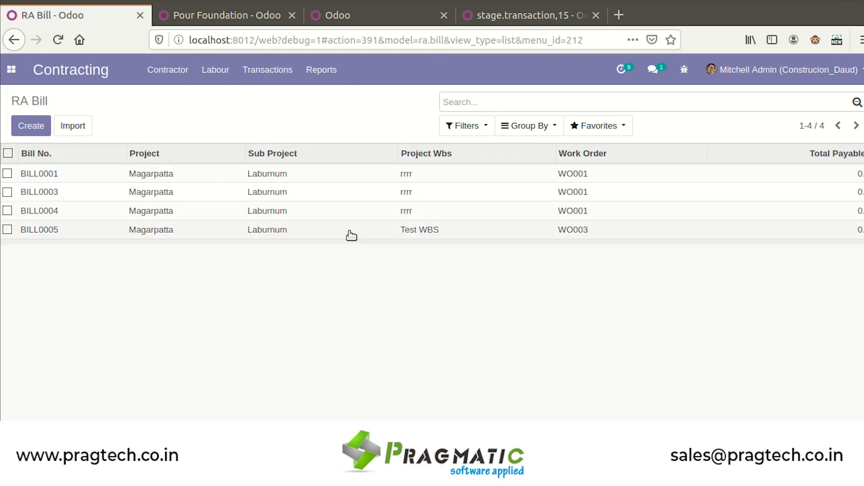
{"action": "left_click", "coordinate": [23, 129]}
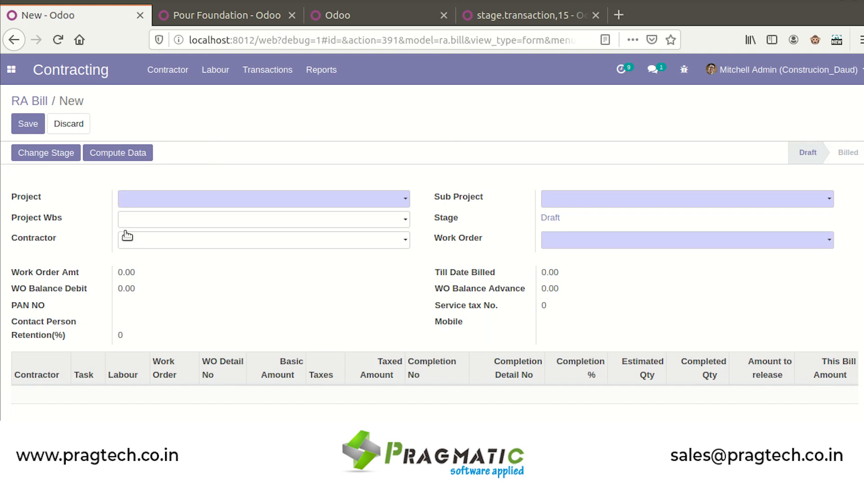
Assign the RA bill to project Amanora, sub project Future tower township, Phase 1 WBS and work order WO004
{"action": "left_click", "coordinate": [168, 205]}
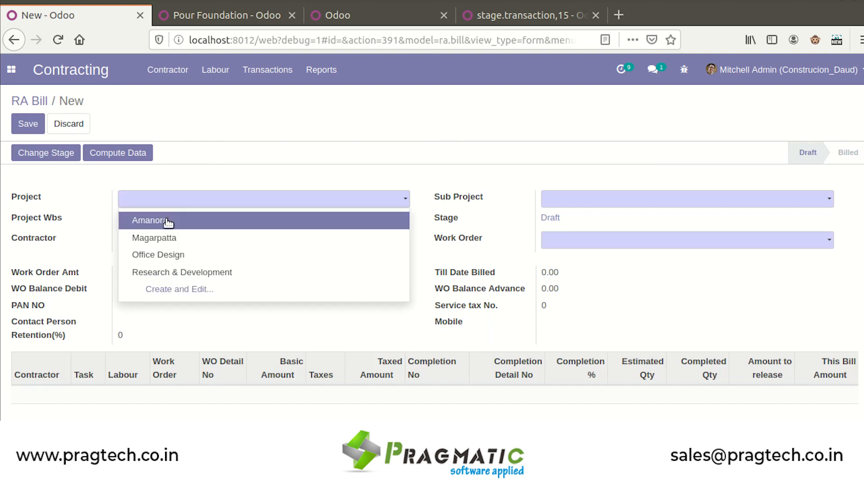
{"action": "left_click", "coordinate": [168, 223]}
{"action": "left_click", "coordinate": [626, 204]}
{"action": "left_click", "coordinate": [621, 221]}
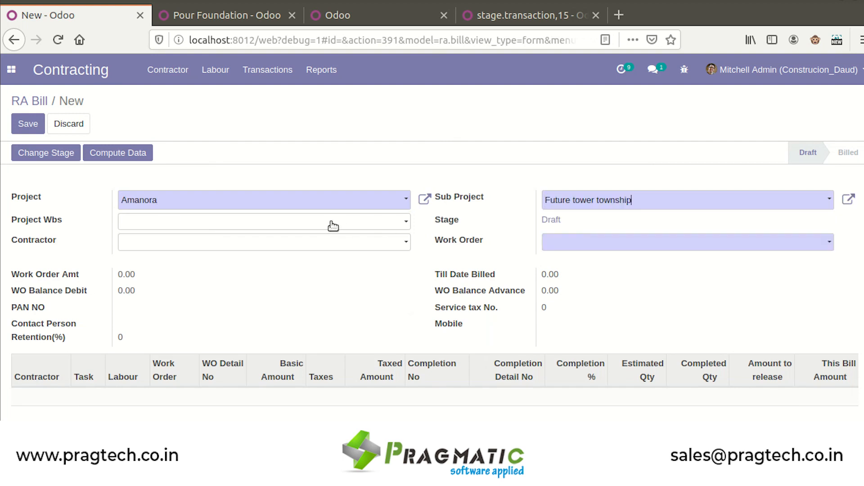
{"action": "left_click", "coordinate": [331, 222]}
{"action": "left_click", "coordinate": [329, 242]}
{"action": "left_click", "coordinate": [561, 246]}
{"action": "left_click", "coordinate": [559, 266]}
Compute the RA bill's data from the completed work and save the bill
{"action": "scroll", "coordinate": [261, 330], "scroll_direction": "down", "scroll_amount": 3}
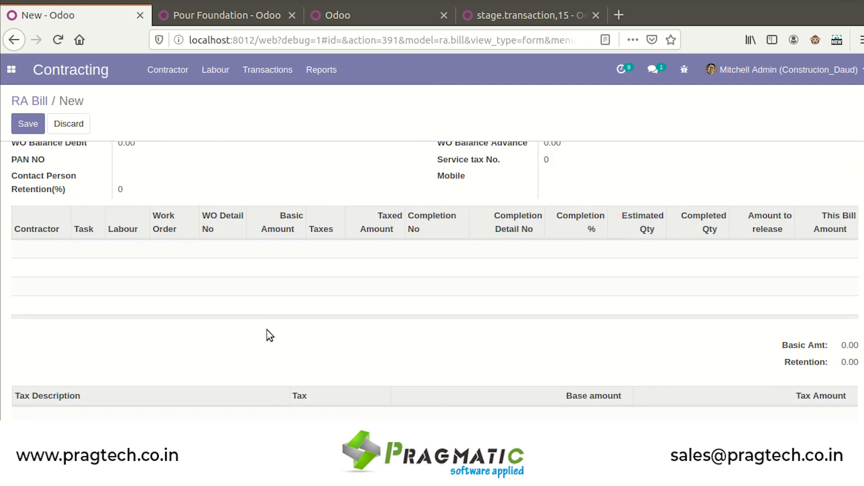
{"action": "scroll", "coordinate": [270, 332], "scroll_direction": "up", "scroll_amount": 3}
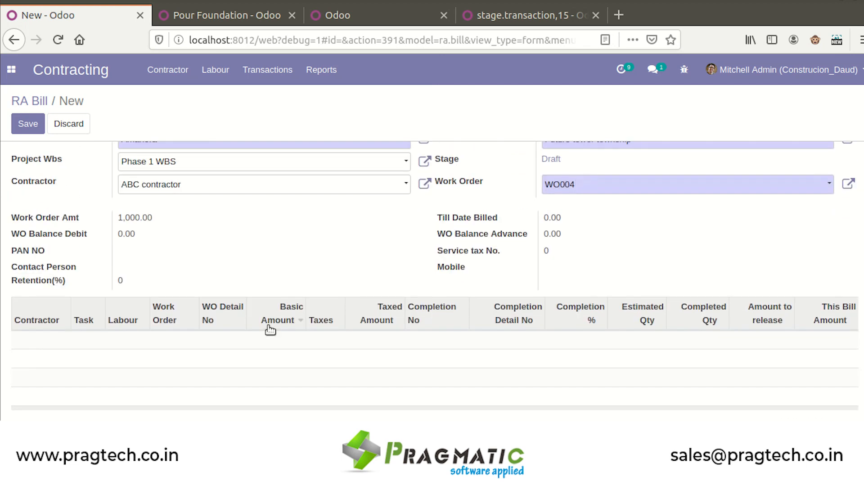
{"action": "left_click", "coordinate": [117, 153]}
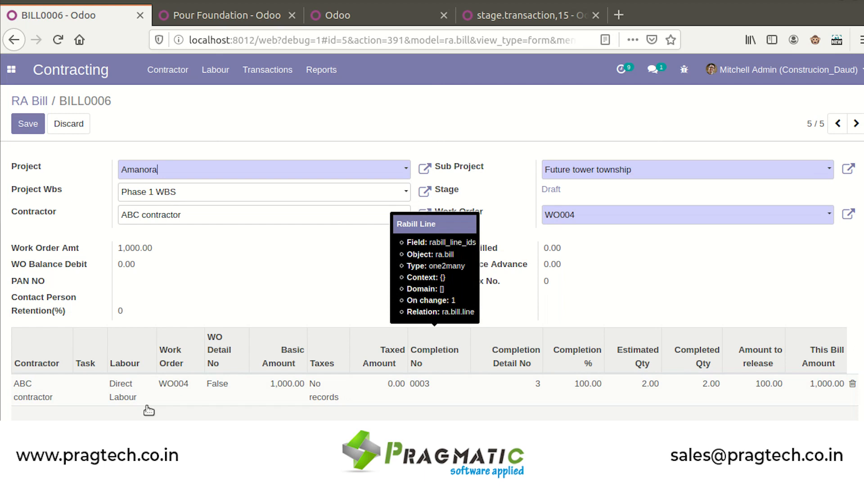
{"action": "left_click", "coordinate": [22, 128]}
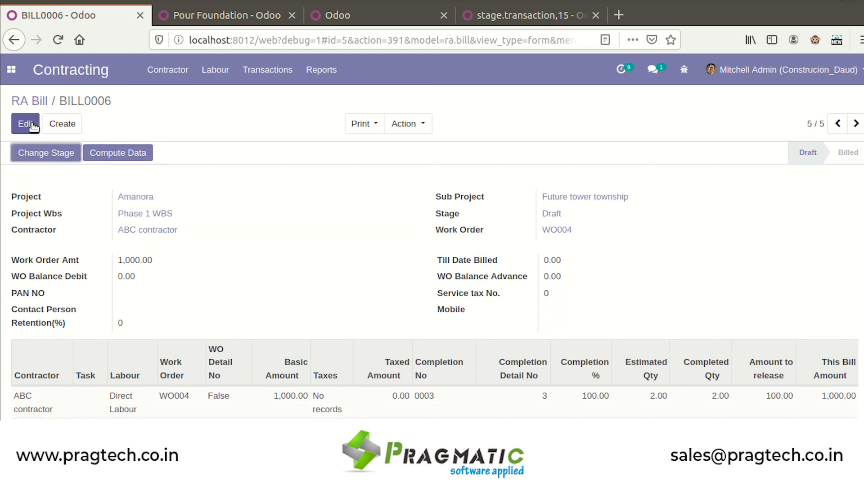
Move the RA bill to the Approve stage with the remark ok and return to the RA bill list
{"action": "left_click", "coordinate": [27, 152]}
{"action": "left_click", "coordinate": [568, 134]}
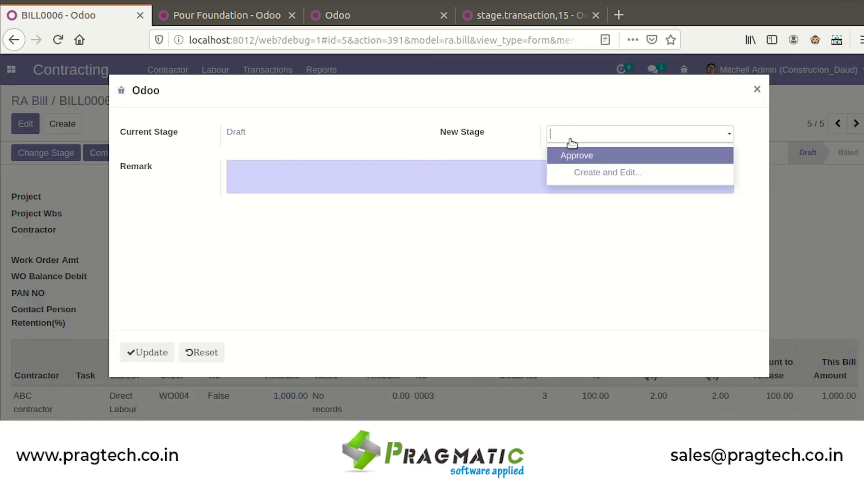
{"action": "left_click", "coordinate": [569, 152]}
{"action": "type", "text": "ok"}
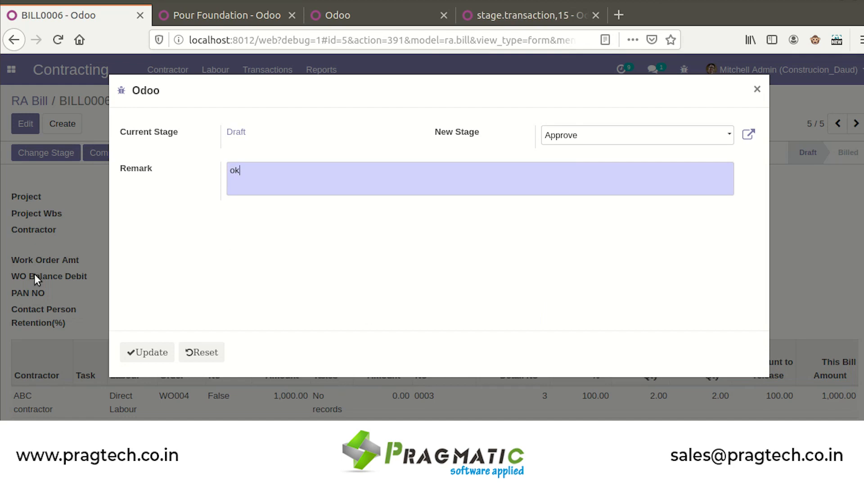
{"action": "left_click", "coordinate": [137, 352]}
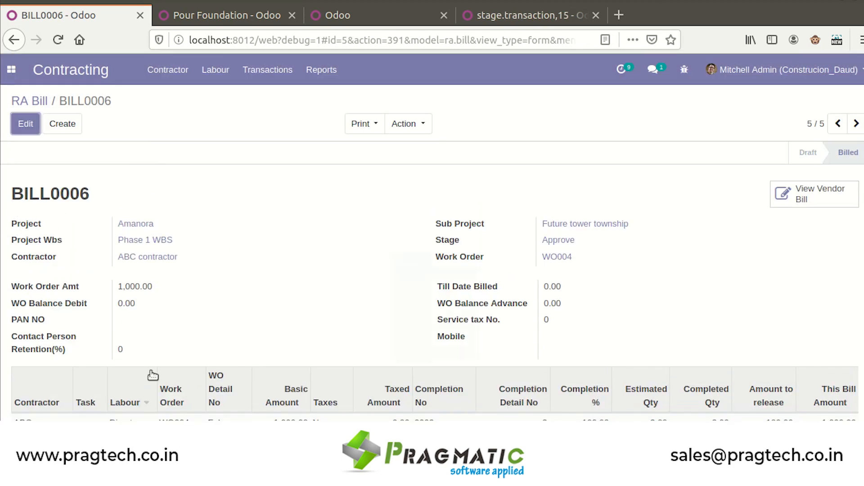
{"action": "left_click", "coordinate": [18, 102]}
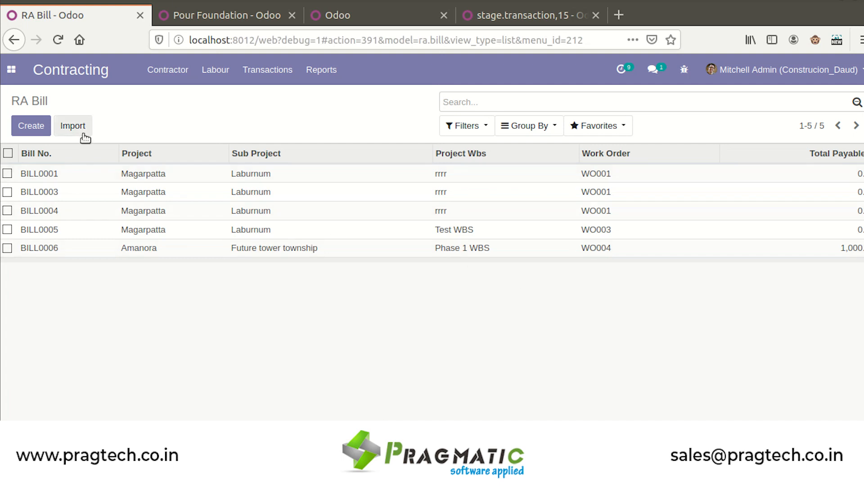
{"action": "left_click", "coordinate": [18, 79]}
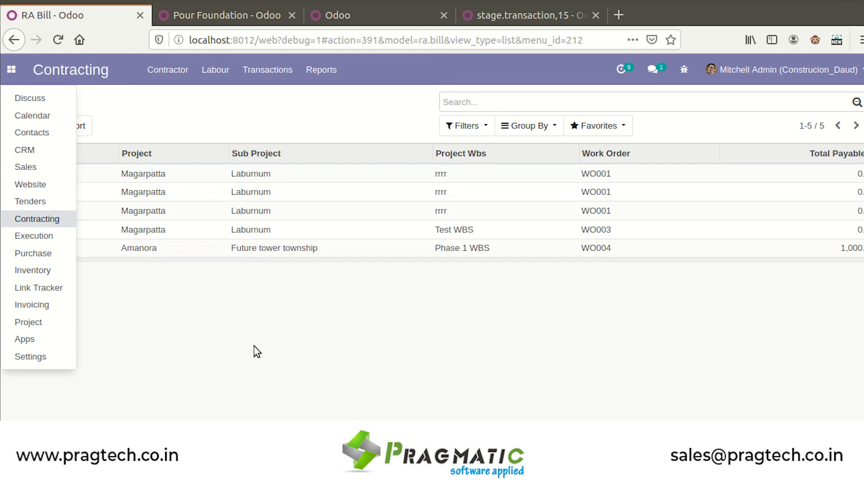
{"action": "left_click", "coordinate": [256, 357]}
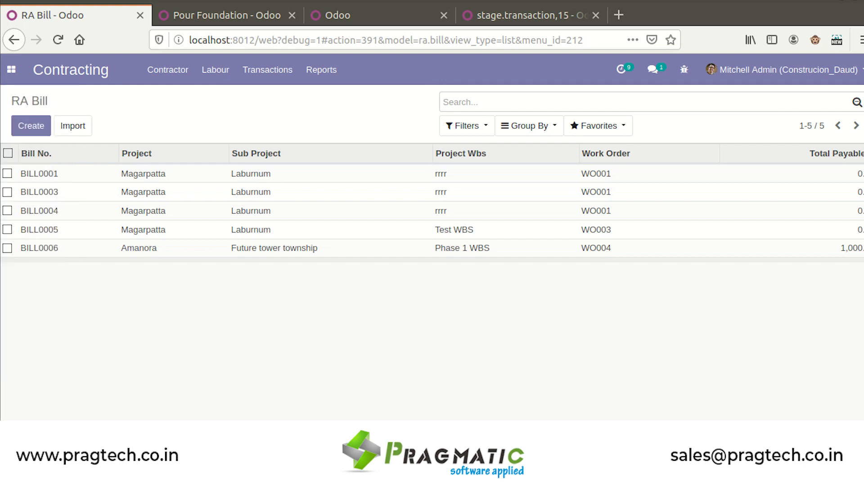
{"action": "left_click", "coordinate": [12, 69]}
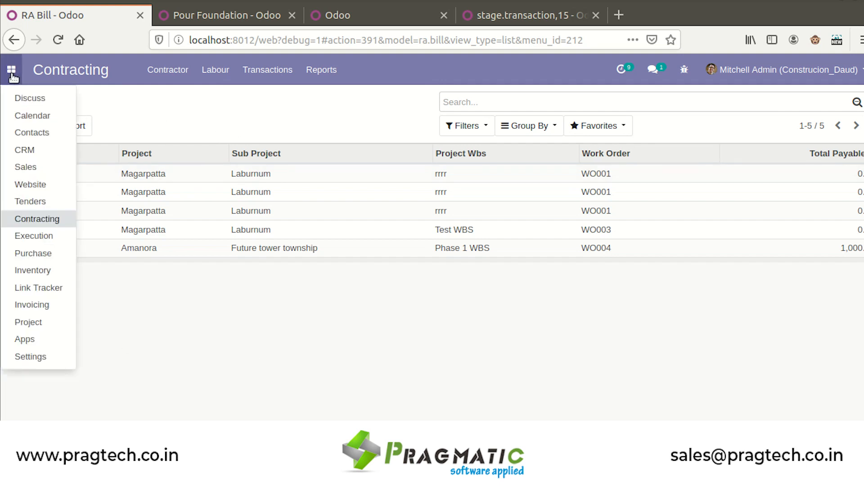
Start a new material consumption in the Execution module
{"action": "left_click", "coordinate": [38, 235]}
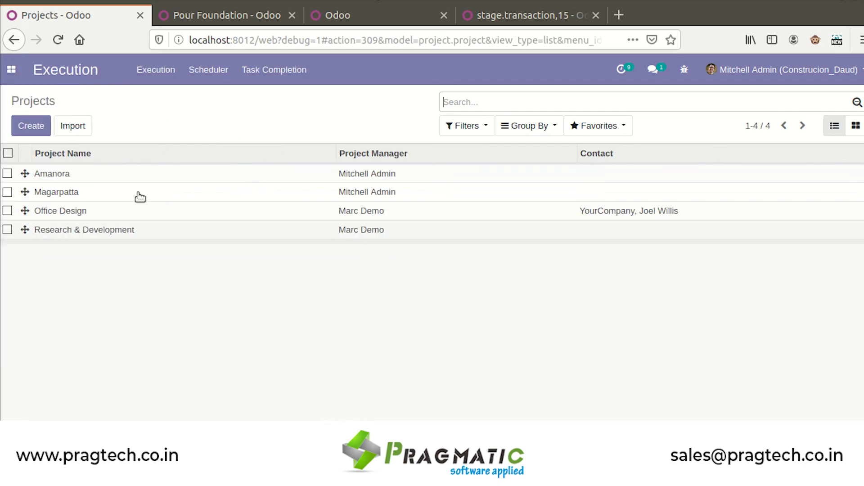
{"action": "left_click", "coordinate": [167, 69]}
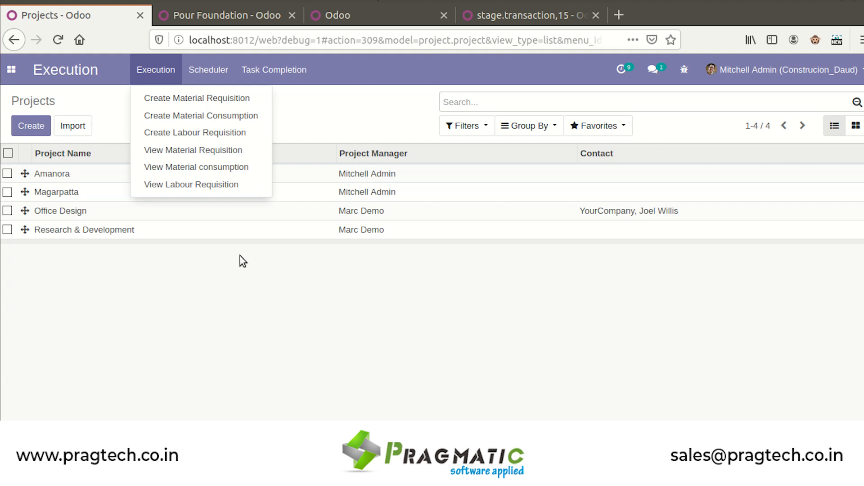
{"action": "left_click", "coordinate": [237, 118]}
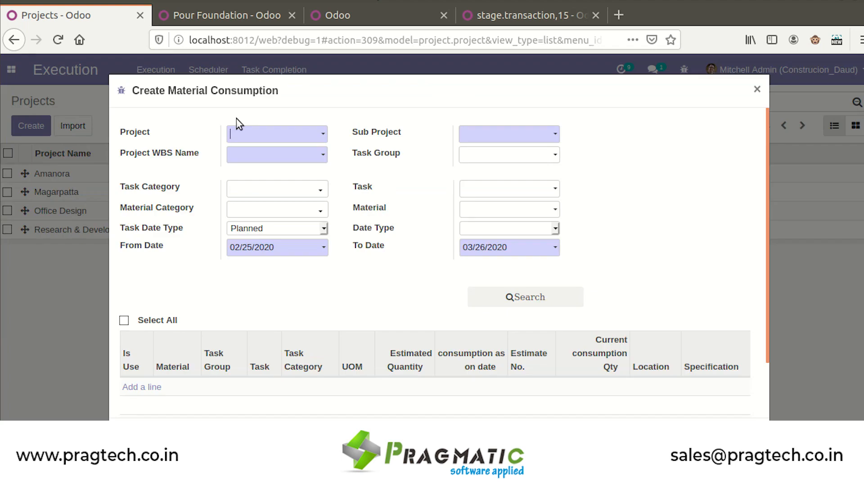
Find the consumable materials for project Amanora, sub project Future tower township and Phase 1 WBS
{"action": "left_click", "coordinate": [302, 141]}
{"action": "left_click", "coordinate": [296, 158]}
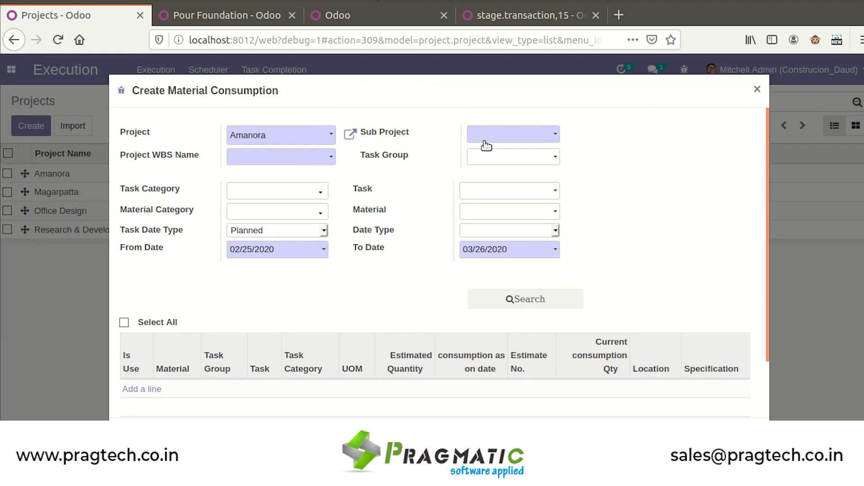
{"action": "left_click", "coordinate": [499, 135]}
{"action": "left_click", "coordinate": [498, 157]}
{"action": "left_click", "coordinate": [276, 163]}
{"action": "left_click", "coordinate": [276, 176]}
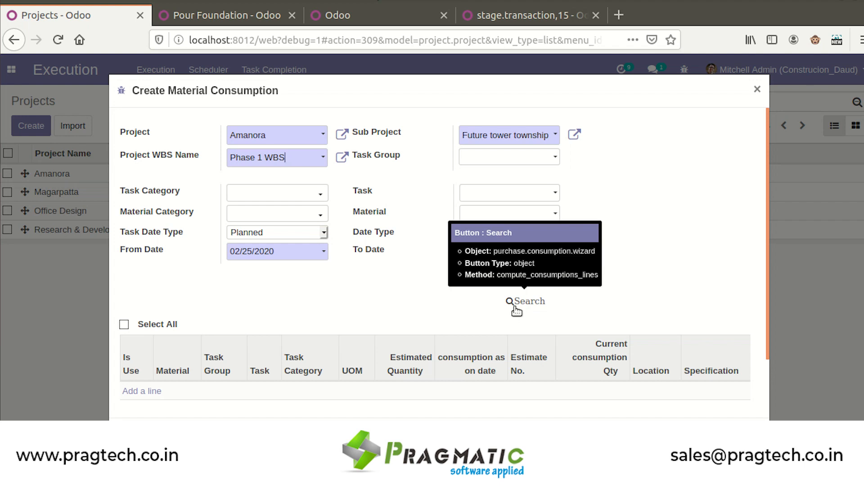
{"action": "left_click", "coordinate": [534, 307]}
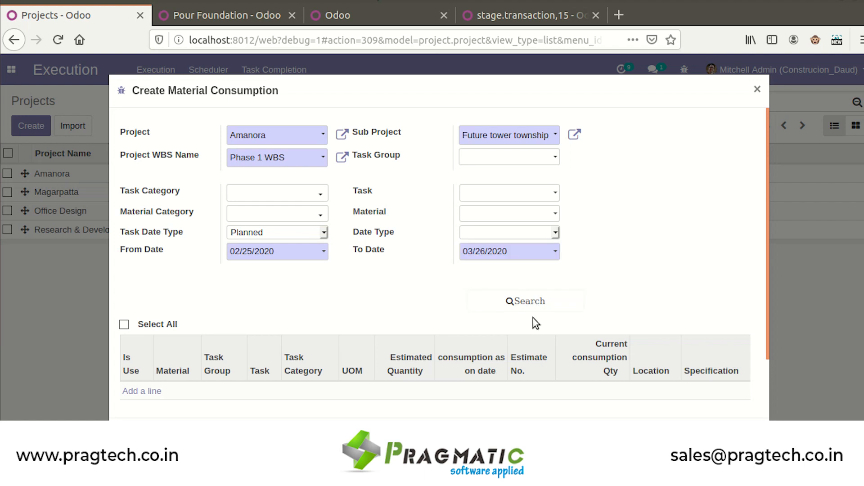
{"action": "scroll", "coordinate": [472, 318], "scroll_direction": "down", "scroll_amount": 3}
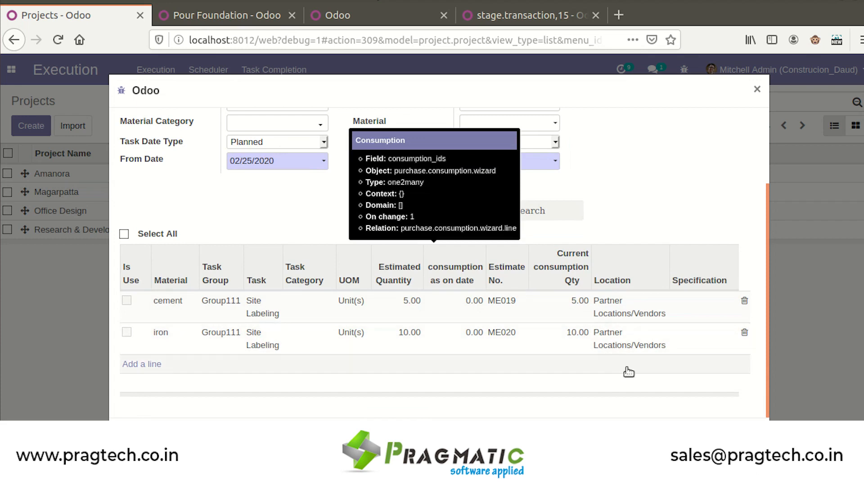
Search the Inventory products for cement and iron in the other Odoo browser tab to check their stock on hand
{"action": "left_click", "coordinate": [341, 21]}
{"action": "left_click", "coordinate": [12, 71]}
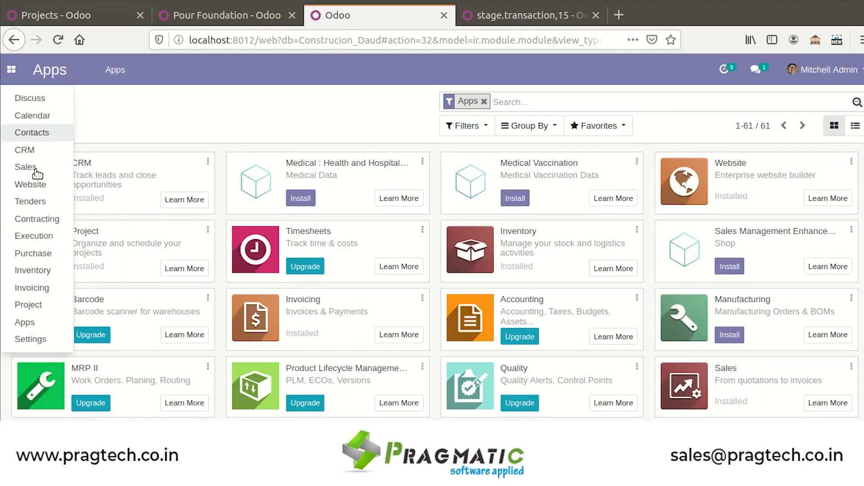
{"action": "left_click", "coordinate": [34, 270]}
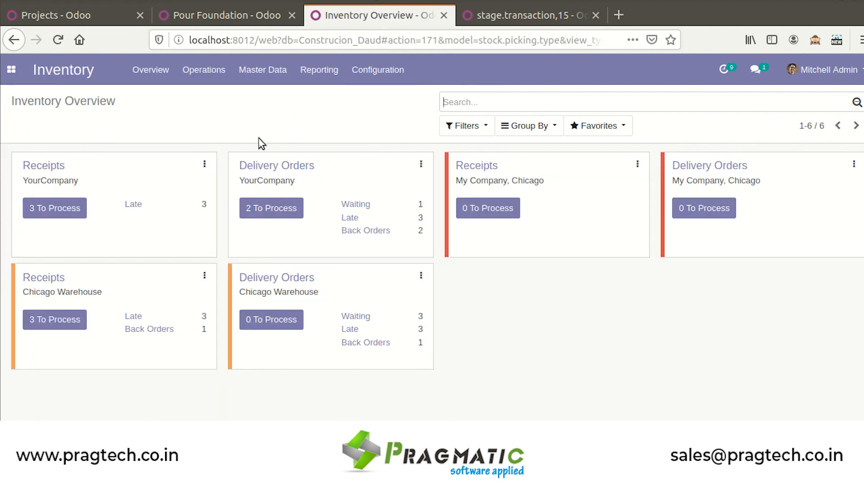
{"action": "left_click", "coordinate": [253, 72]}
{"action": "left_click", "coordinate": [257, 98]}
{"action": "type", "text": "cement"}
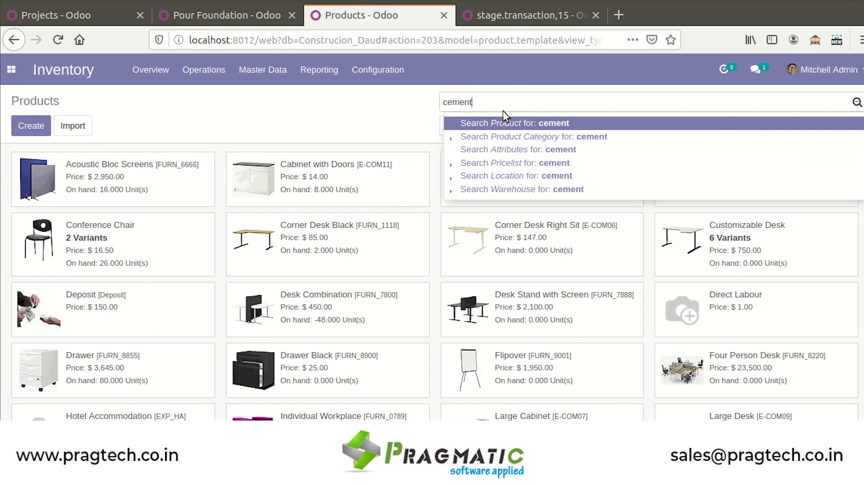
{"action": "key", "text": "Return"}
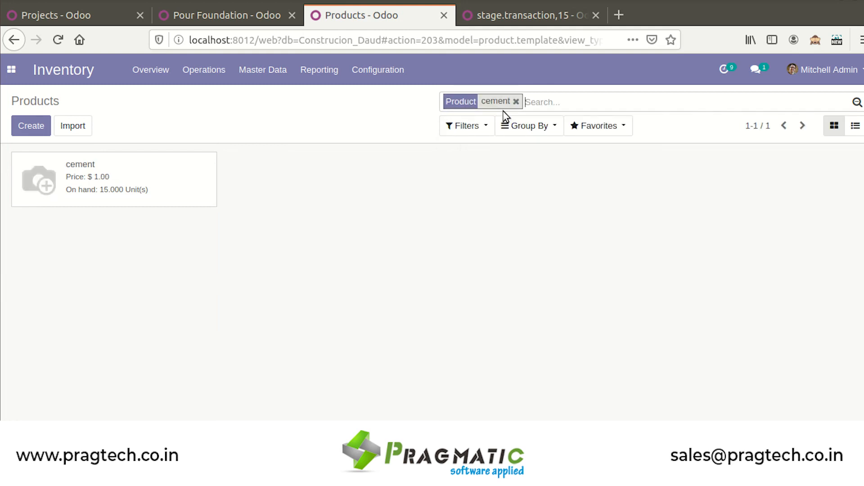
{"action": "type", "text": "iron"}
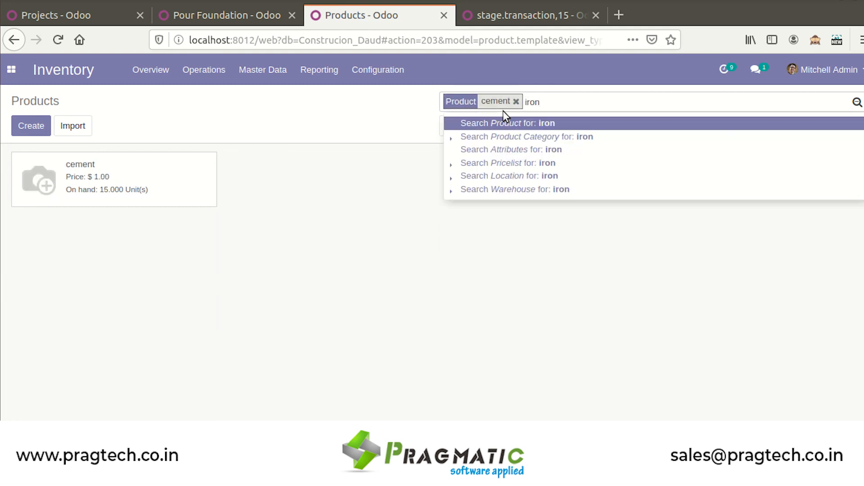
{"action": "key", "text": "Return"}
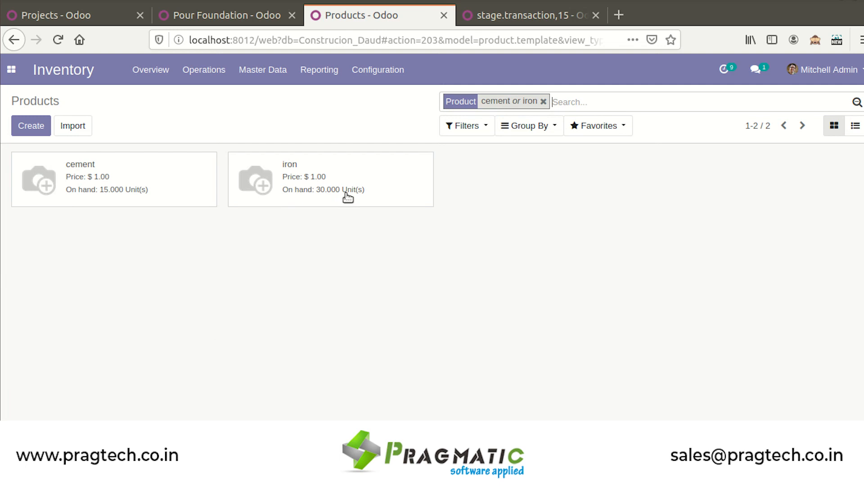
Compare the consumption lines with the stock and examine the completed product moves of cement
{"action": "left_click", "coordinate": [91, 20]}
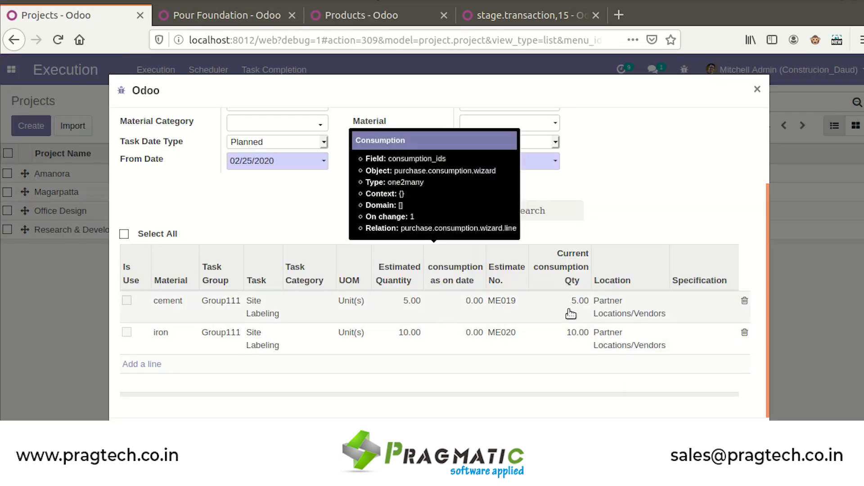
{"action": "left_click", "coordinate": [381, 12]}
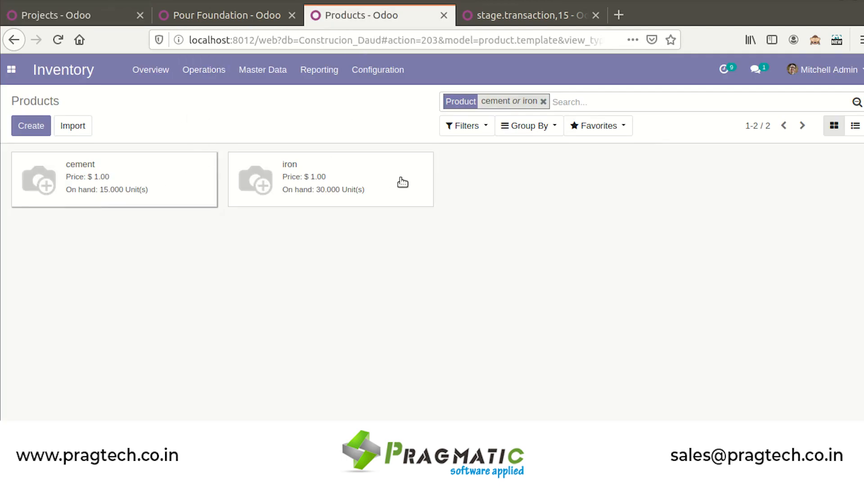
{"action": "left_click", "coordinate": [149, 185]}
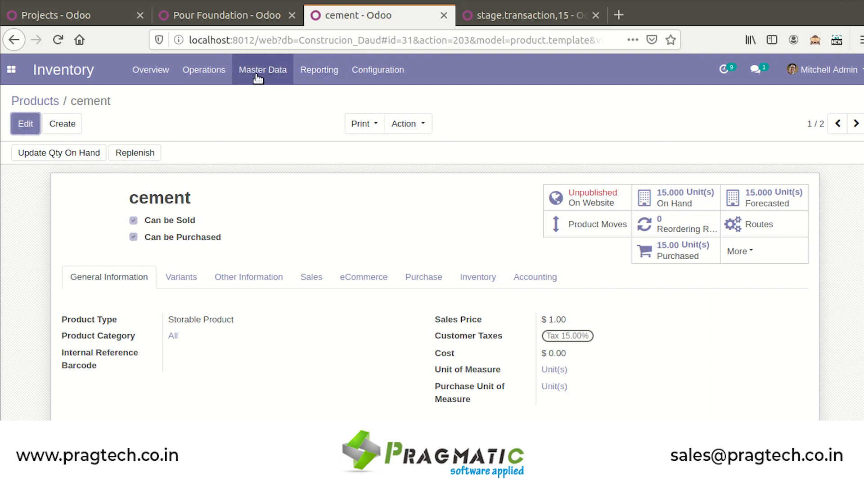
{"action": "left_click", "coordinate": [602, 222]}
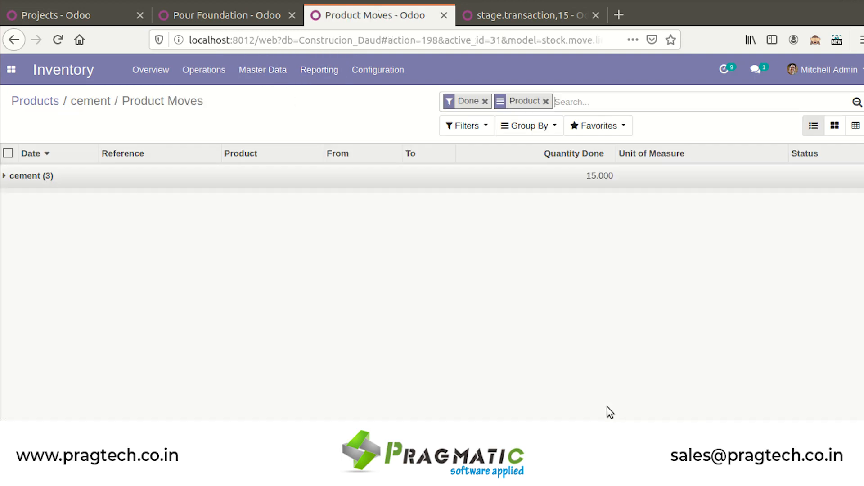
{"action": "left_click", "coordinate": [276, 181]}
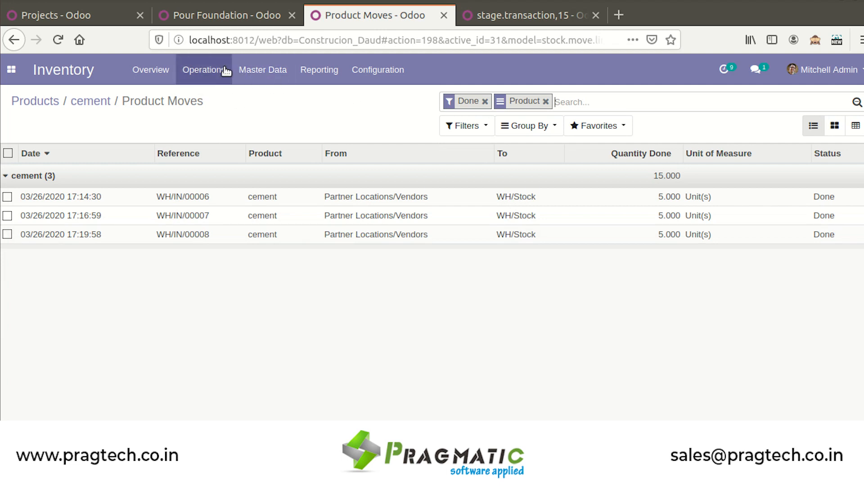
Search the Inventory products for iron and examine its completed product moves
{"action": "left_click", "coordinate": [261, 72]}
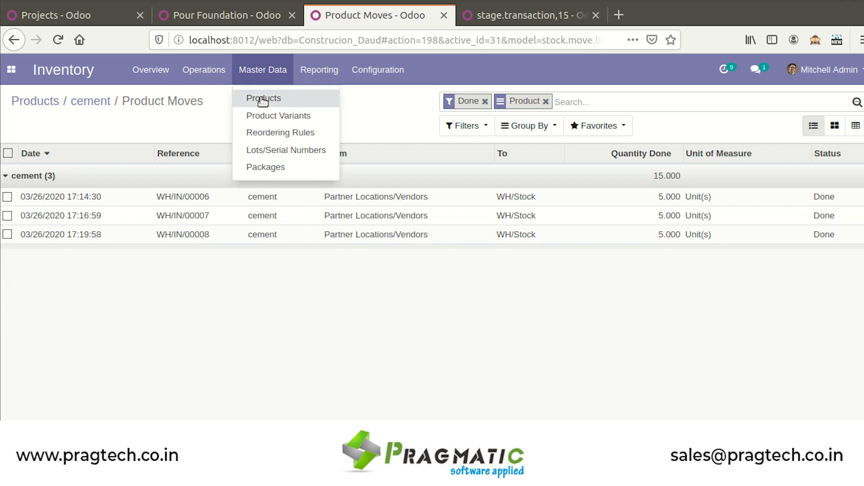
{"action": "left_click", "coordinate": [259, 98]}
{"action": "type", "text": "iron"}
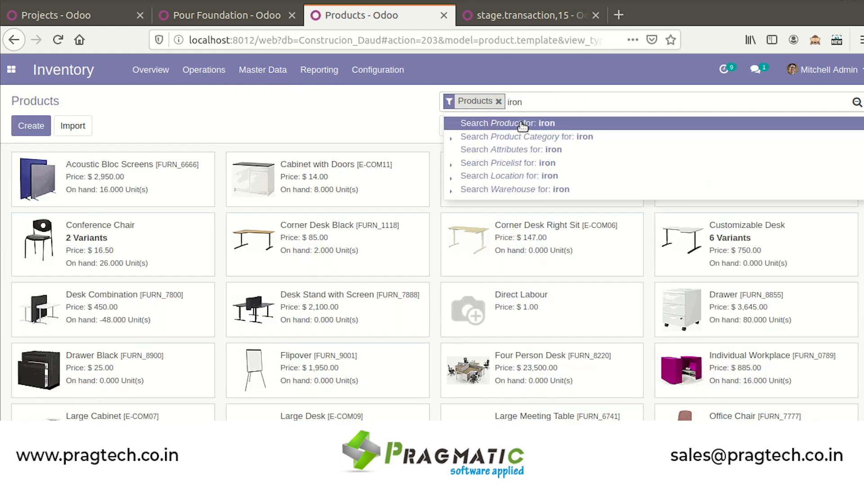
{"action": "left_click", "coordinate": [522, 125]}
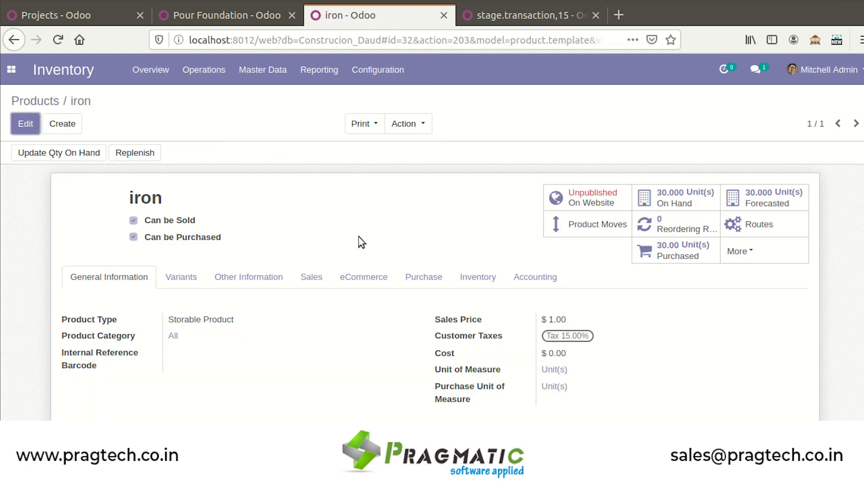
{"action": "left_click", "coordinate": [595, 227]}
{"action": "left_click", "coordinate": [445, 175]}
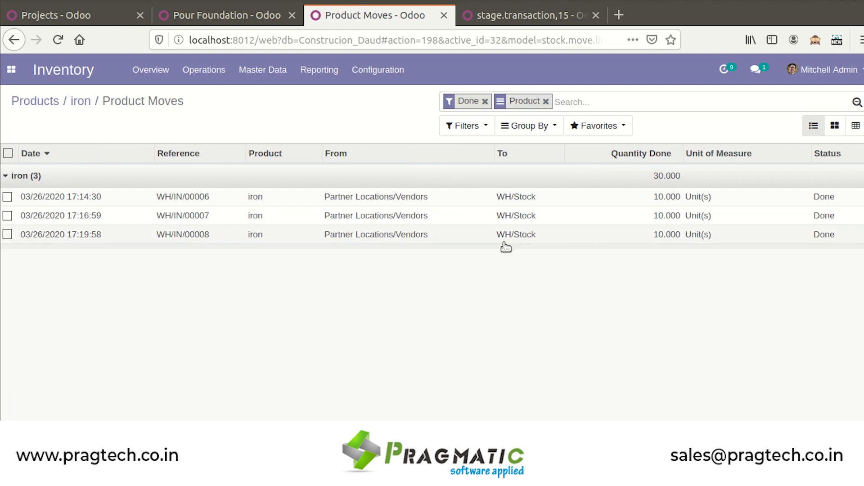
Return to the material consumption form and select all the listed material lines for use
{"action": "left_click", "coordinate": [112, 15]}
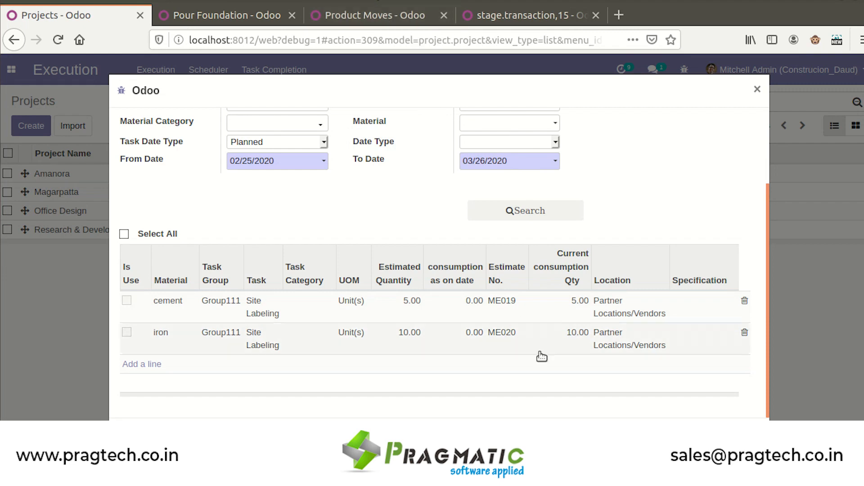
{"action": "left_click", "coordinate": [615, 316]}
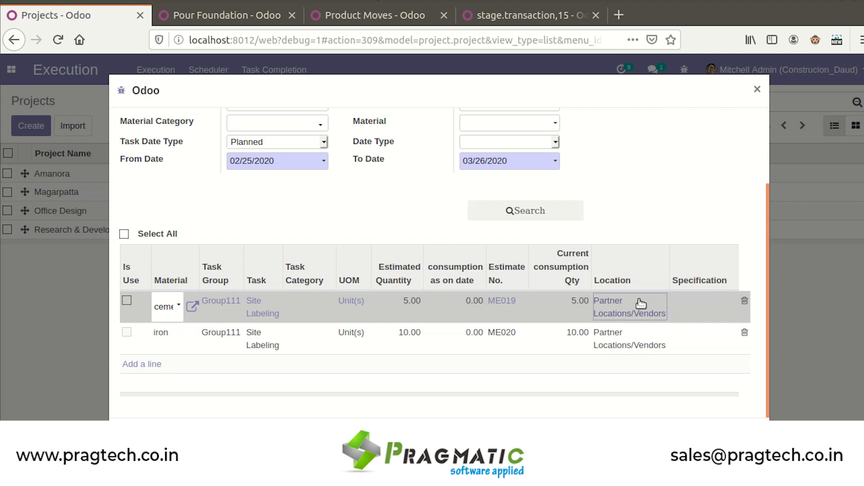
{"action": "left_click", "coordinate": [124, 234]}
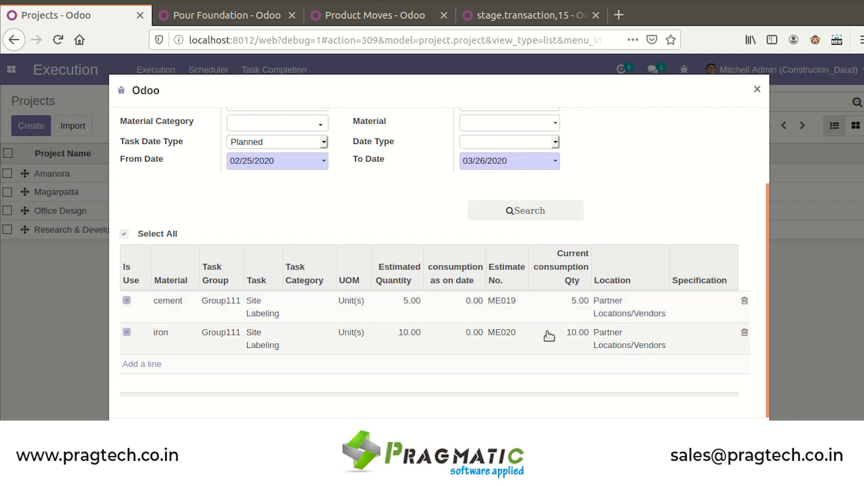
Set the location of the cement consumption line to WH/Stock
{"action": "left_click", "coordinate": [635, 310]}
{"action": "left_click", "coordinate": [663, 308]}
{"action": "left_click", "coordinate": [757, 90]}
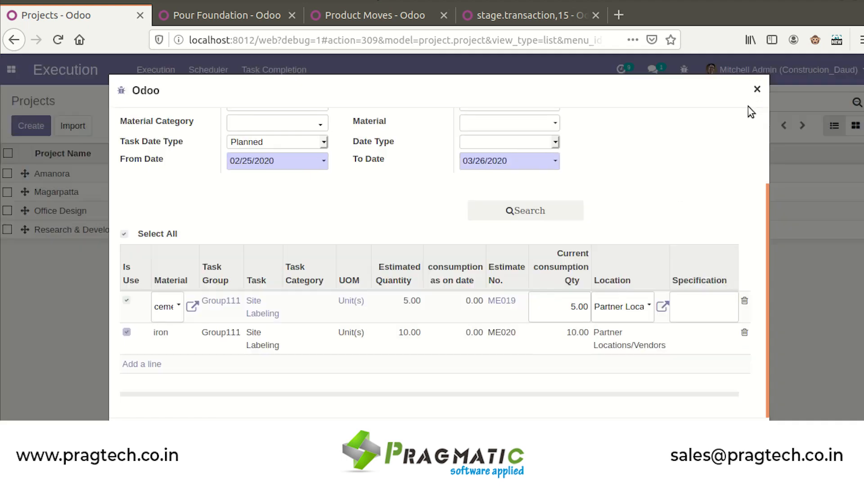
{"action": "left_click", "coordinate": [624, 309]}
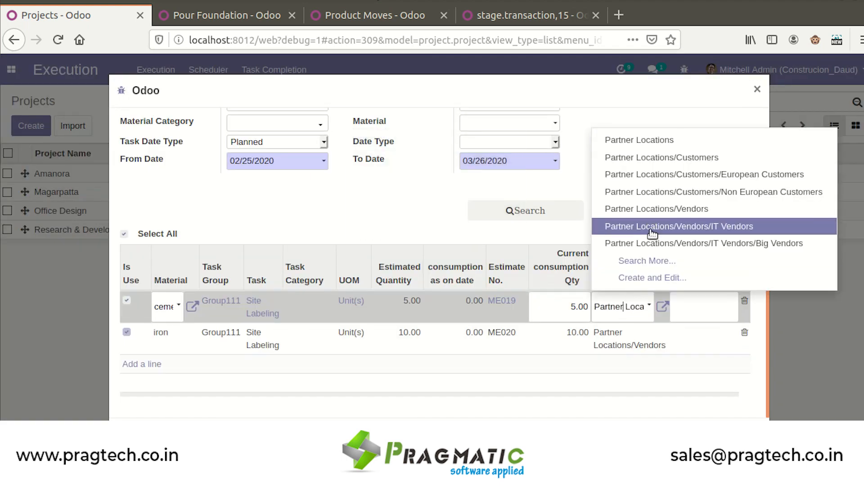
{"action": "left_click", "coordinate": [646, 261]}
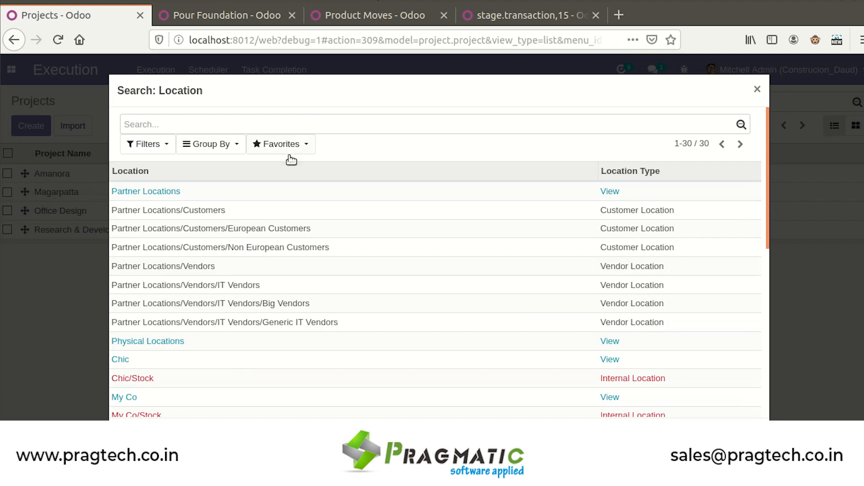
{"action": "scroll", "coordinate": [282, 349], "scroll_direction": "down", "scroll_amount": 4}
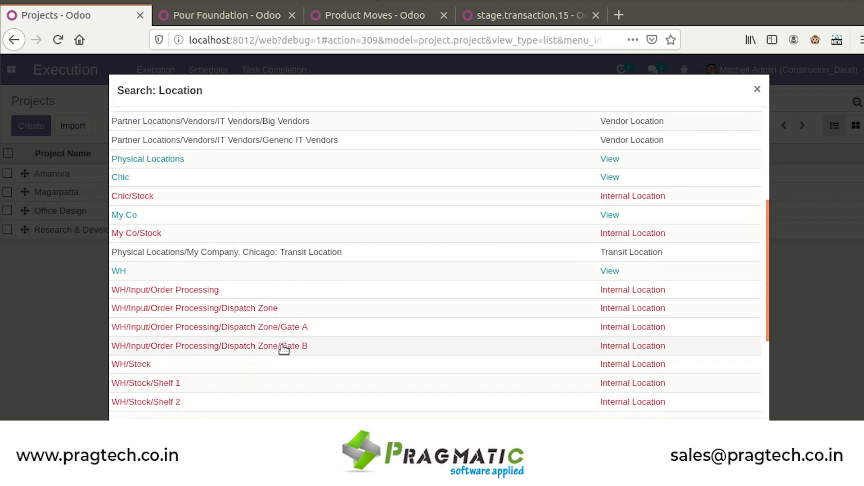
{"action": "left_click", "coordinate": [142, 366]}
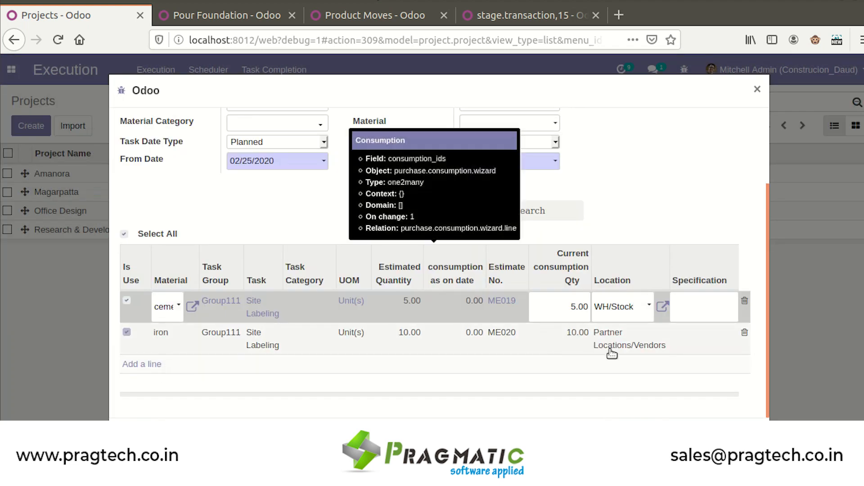
Set the location of the iron line to WH/Stock and create the material consumption records
{"action": "left_click", "coordinate": [630, 333]}
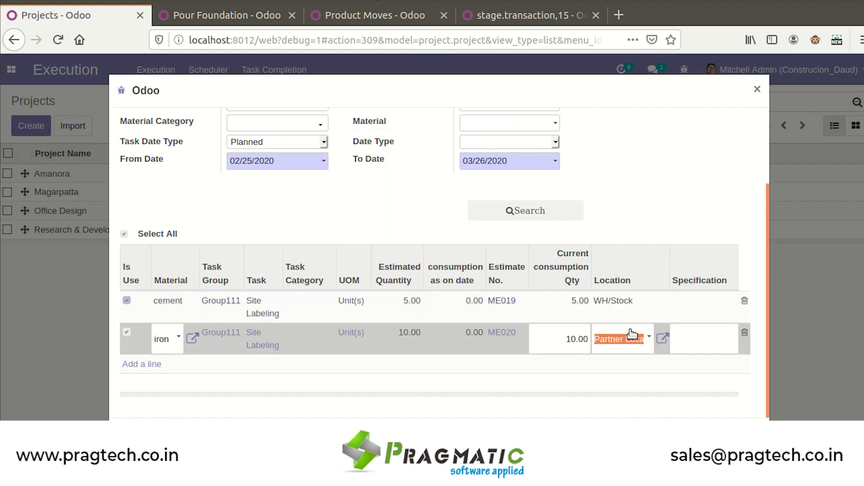
{"action": "type", "text": "wh"}
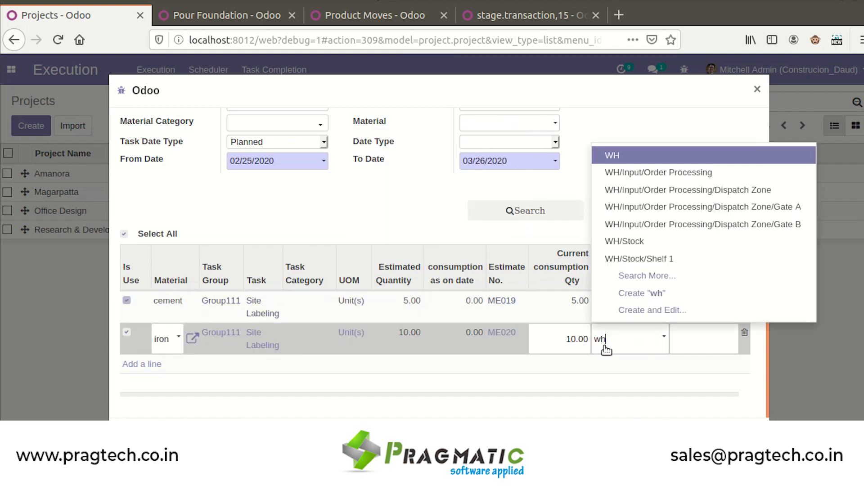
{"action": "left_click", "coordinate": [648, 241]}
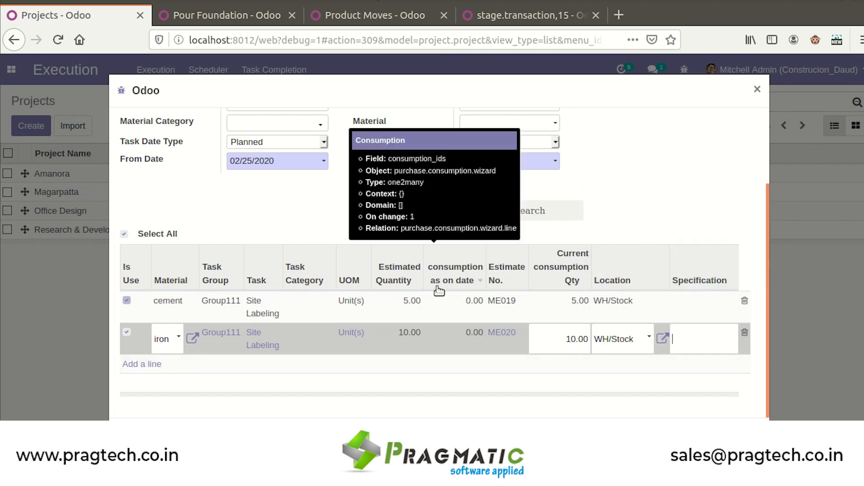
{"action": "left_click", "coordinate": [138, 433]}
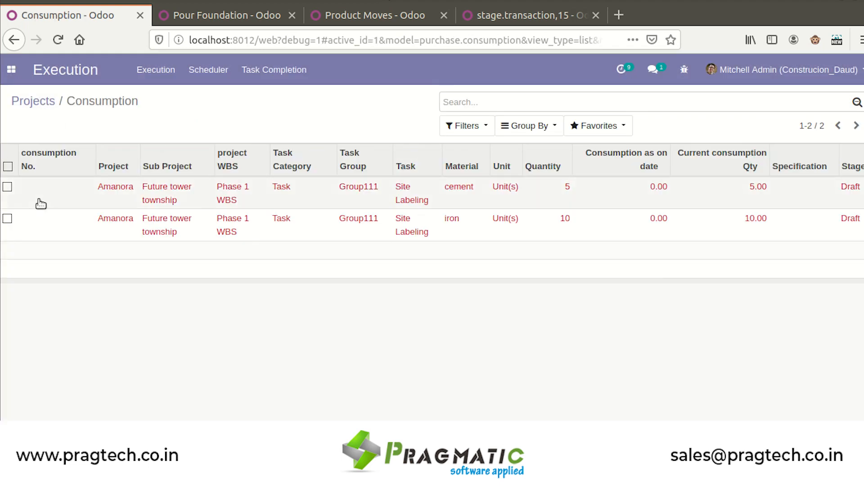
Open the draft cement material consumption record, try to change its stage, and copy the model name purchase.consumption from the page address
{"action": "left_click", "coordinate": [142, 70]}
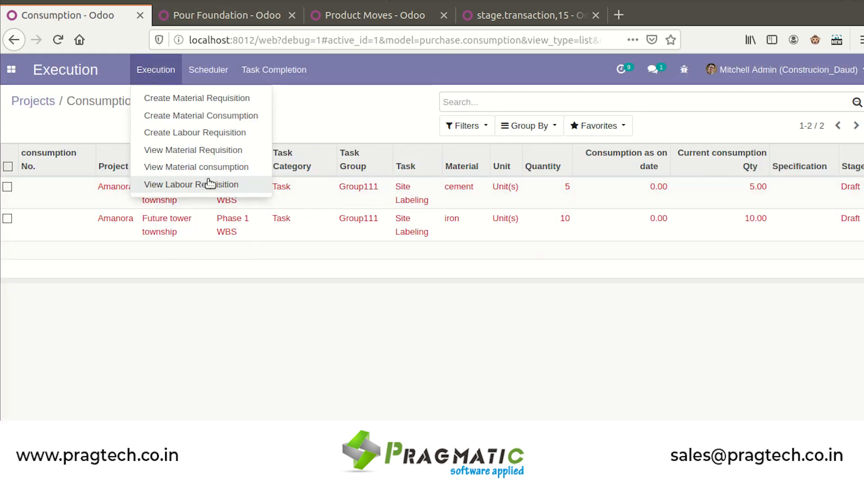
{"action": "left_click", "coordinate": [225, 167]}
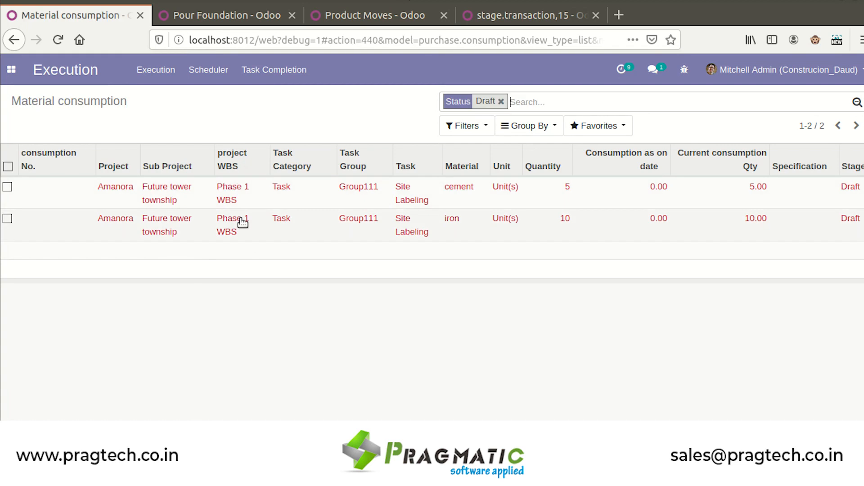
{"action": "left_click", "coordinate": [270, 197]}
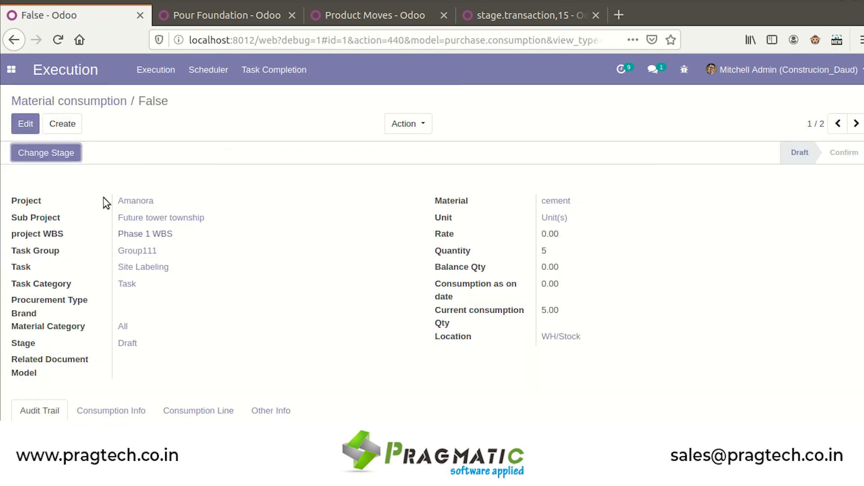
{"action": "left_click", "coordinate": [67, 156]}
{"action": "left_click", "coordinate": [594, 138]}
{"action": "left_click", "coordinate": [608, 104]}
{"action": "left_click_drag", "start_coordinate": [447, 40], "coordinate": [547, 41]}
{"action": "key", "text": "ctrl+c"}
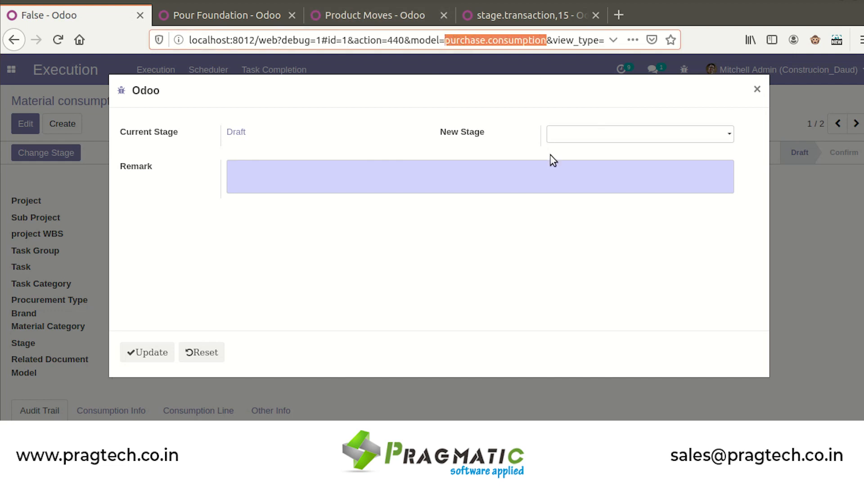
Create and save a stage transaction from Draft to Approve for the Purchase Consumption model
{"action": "left_click", "coordinate": [524, 16]}
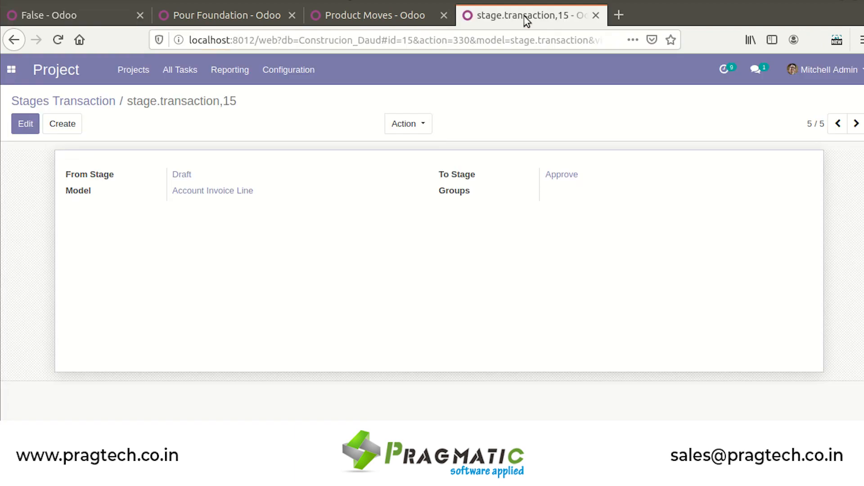
{"action": "left_click", "coordinate": [62, 123]}
{"action": "left_click", "coordinate": [237, 175]}
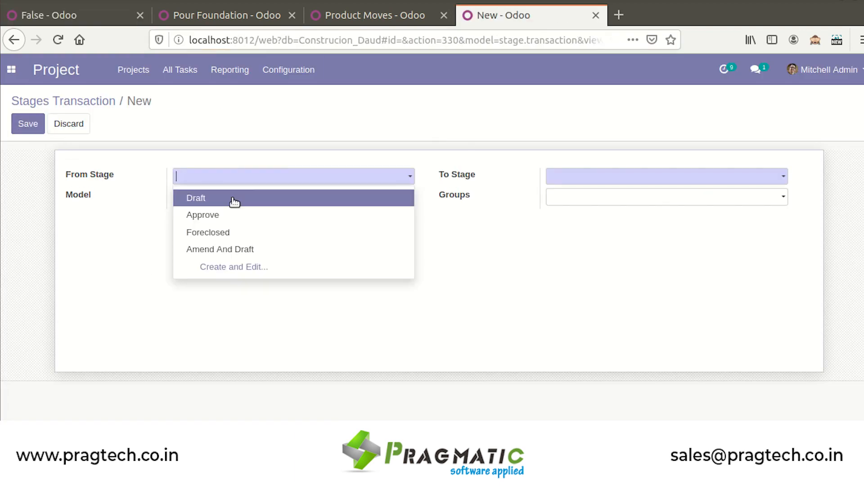
{"action": "left_click", "coordinate": [236, 198]}
{"action": "left_click", "coordinate": [597, 180]}
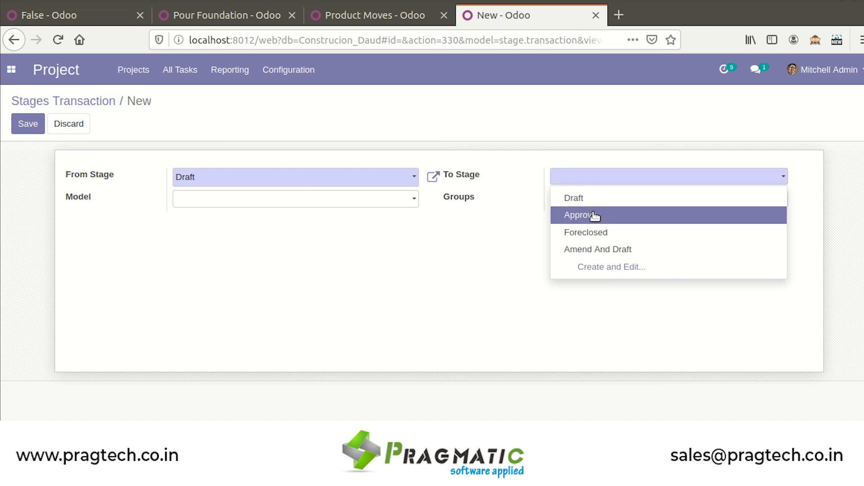
{"action": "left_click", "coordinate": [594, 215]}
{"action": "left_click", "coordinate": [320, 206]}
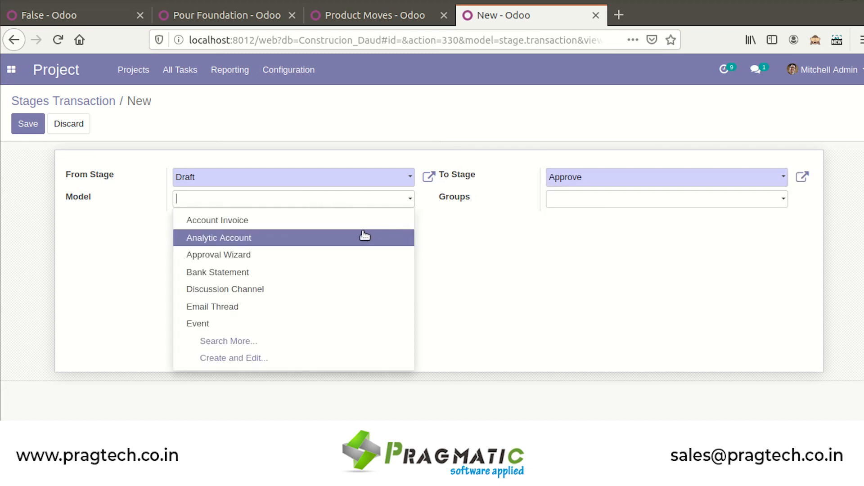
{"action": "key", "text": "ctrl+v"}
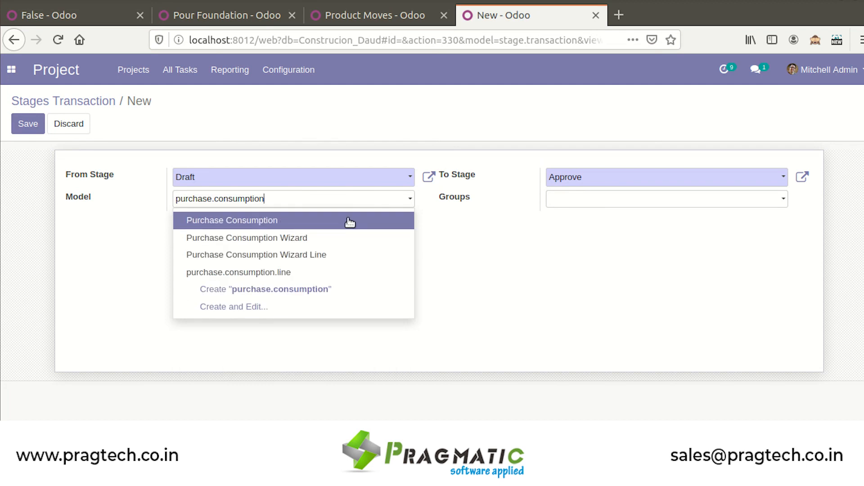
{"action": "left_click", "coordinate": [351, 224]}
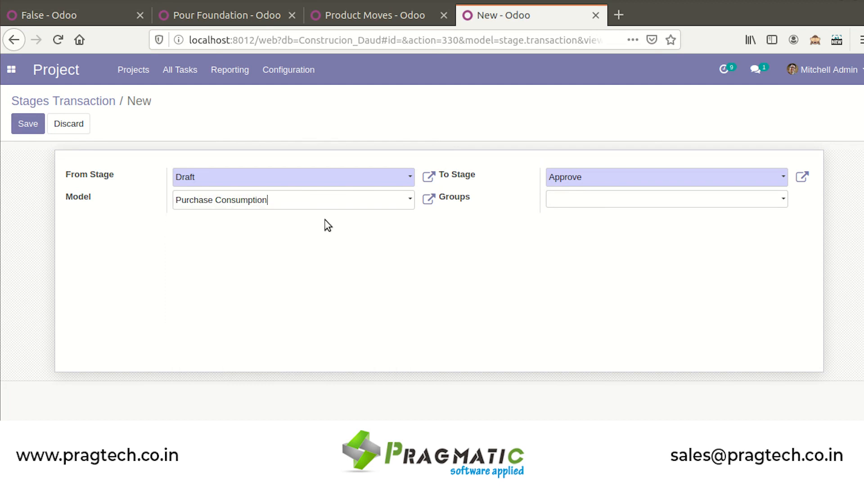
{"action": "left_click", "coordinate": [29, 128]}
Create and save another stage transaction from Draft to Approve for the purchase.consumption.line model
{"action": "left_click", "coordinate": [69, 129]}
{"action": "left_click", "coordinate": [228, 177]}
{"action": "left_click", "coordinate": [227, 199]}
{"action": "left_click", "coordinate": [573, 180]}
{"action": "left_click", "coordinate": [572, 215]}
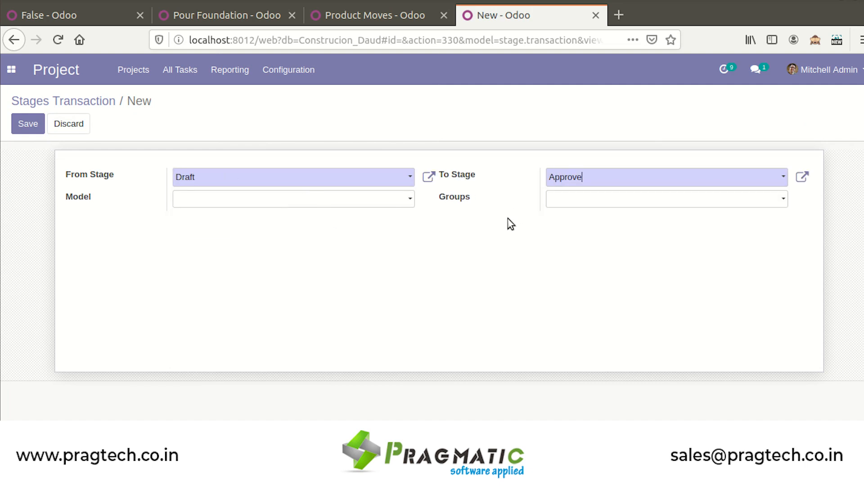
{"action": "left_click", "coordinate": [305, 201]}
{"action": "key", "text": "ctrl+v"}
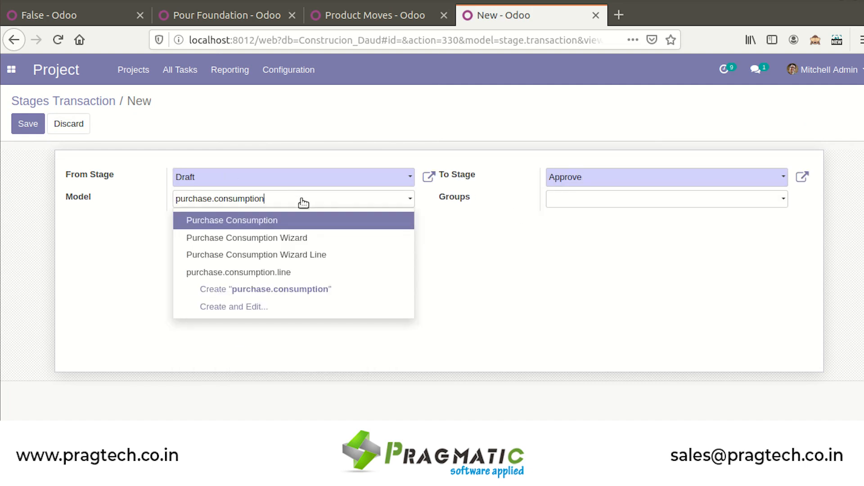
{"action": "left_click", "coordinate": [193, 272]}
{"action": "left_click", "coordinate": [27, 123]}
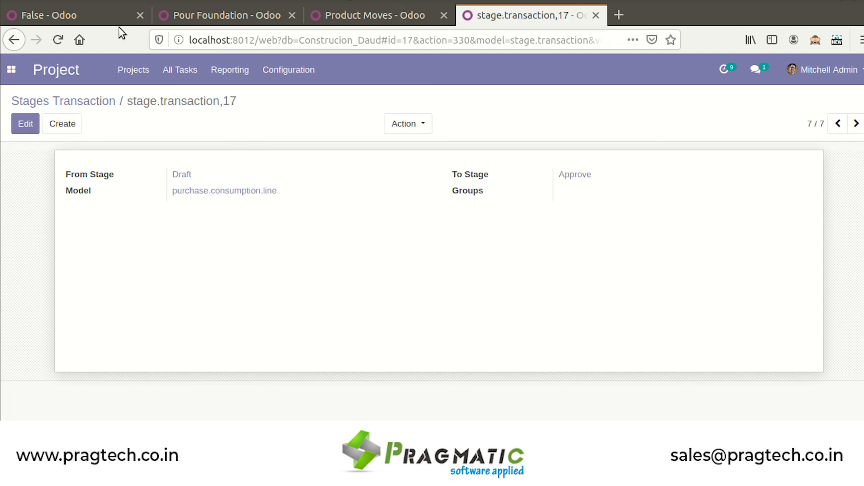
Return to the cement consumption record and change its stage to Approve
{"action": "left_click", "coordinate": [114, 15]}
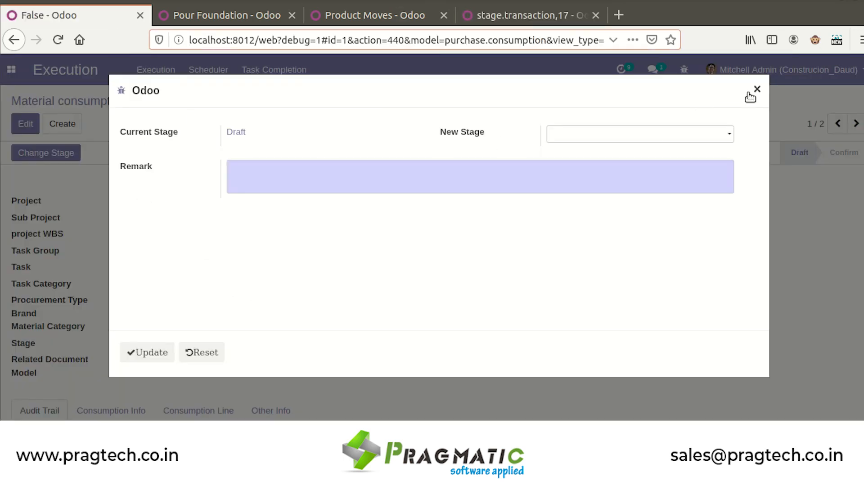
{"action": "left_click", "coordinate": [757, 89]}
{"action": "left_click", "coordinate": [61, 152]}
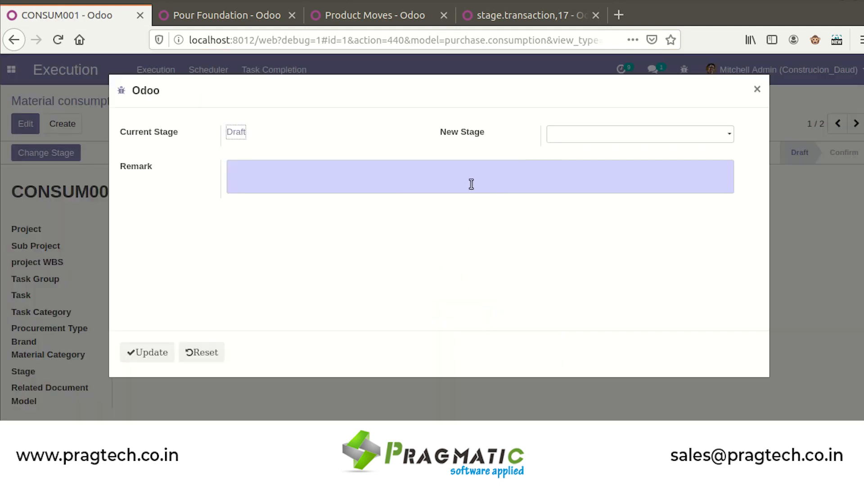
{"action": "left_click", "coordinate": [563, 137]}
{"action": "left_click", "coordinate": [566, 154]}
{"action": "left_click", "coordinate": [542, 184]}
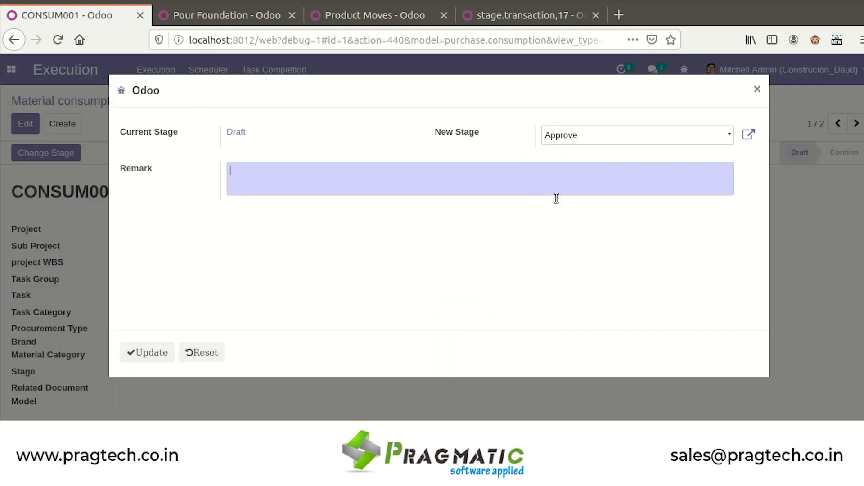
{"action": "left_click", "coordinate": [150, 351]}
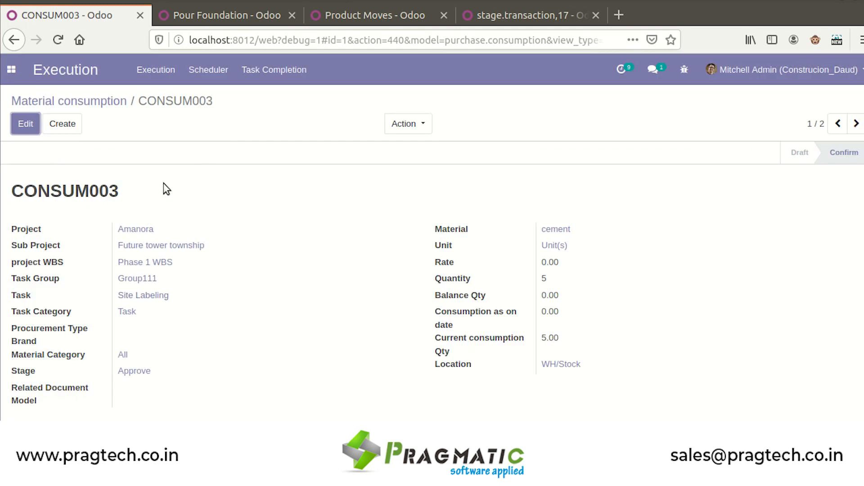
Refresh the Inventory product moves and examine the completed moves of cement and iron
{"action": "left_click", "coordinate": [156, 69]}
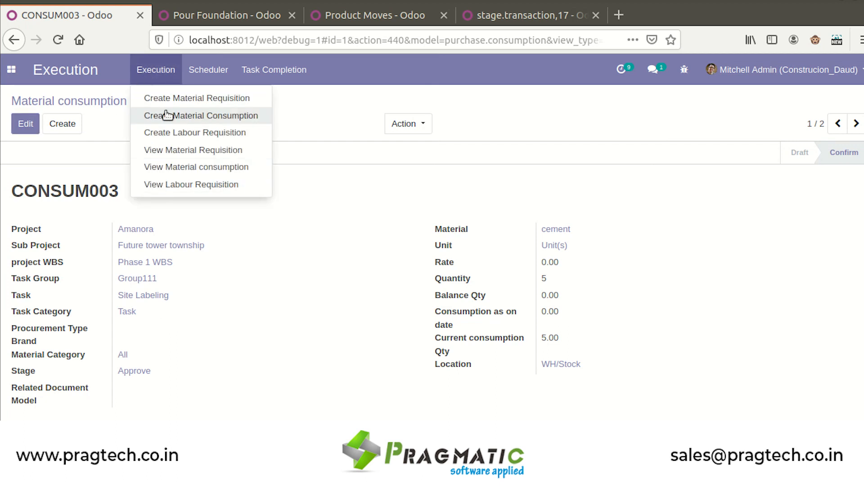
{"action": "left_click", "coordinate": [381, 23]}
{"action": "left_click", "coordinate": [58, 40]}
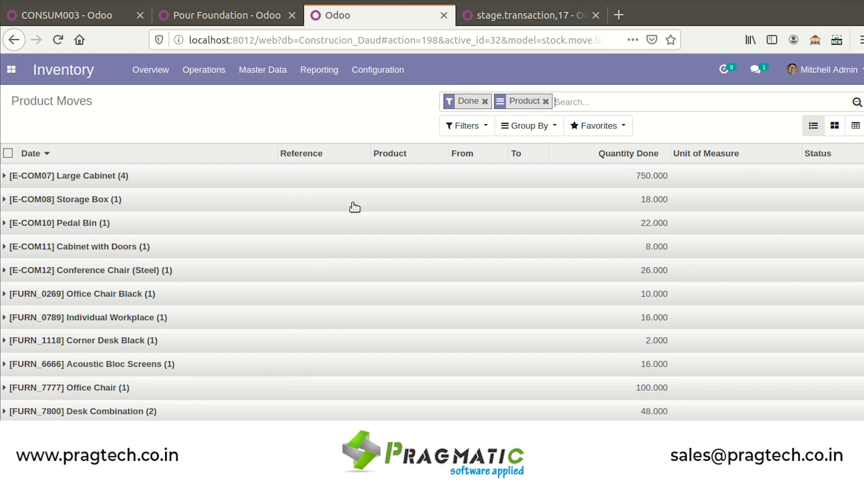
{"action": "scroll", "coordinate": [432, 282], "scroll_direction": "down", "scroll_amount": 1}
{"action": "scroll", "coordinate": [285, 408], "scroll_direction": "down", "scroll_amount": 1}
{"action": "left_click", "coordinate": [285, 405]}
{"action": "scroll", "coordinate": [285, 407], "scroll_direction": "down", "scroll_amount": 1}
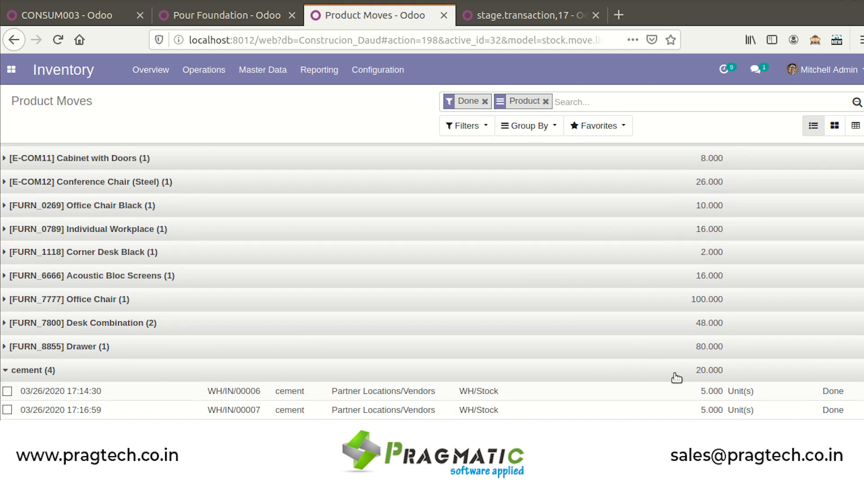
{"action": "left_click", "coordinate": [707, 370]}
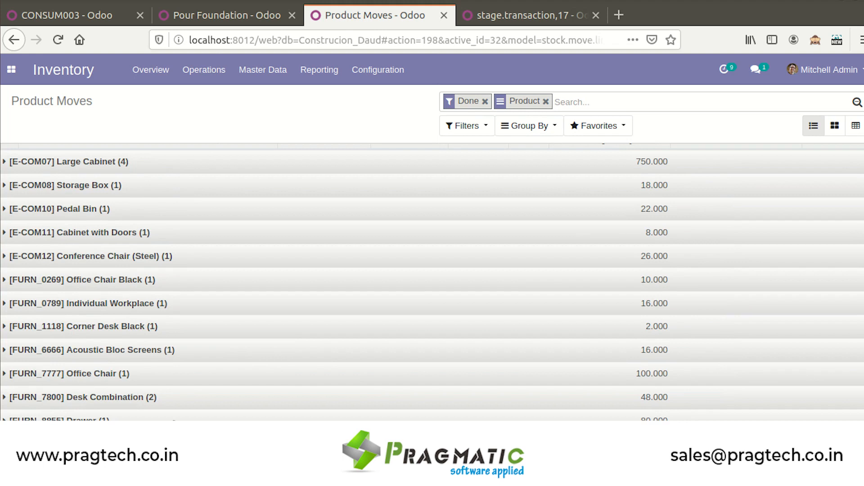
{"action": "scroll", "coordinate": [432, 282], "scroll_direction": "down", "scroll_amount": 2}
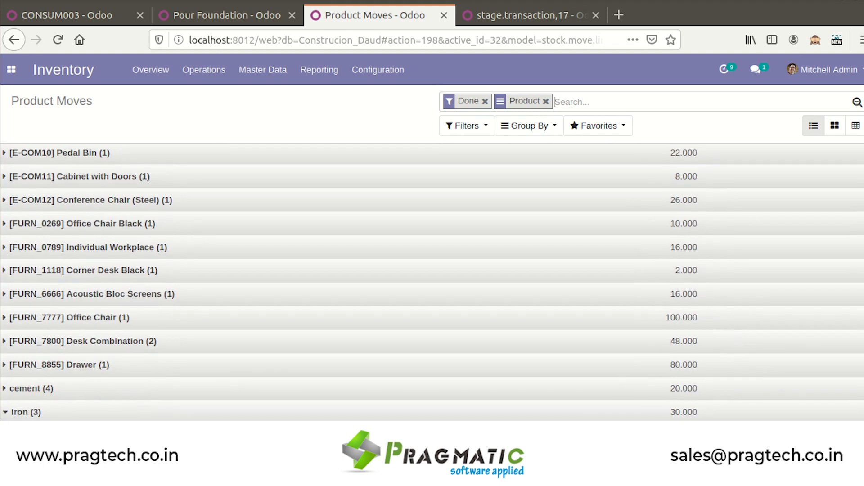
Return to the approved cement consumption record and review its details
{"action": "left_click", "coordinate": [208, 15]}
{"action": "left_click", "coordinate": [91, 15]}
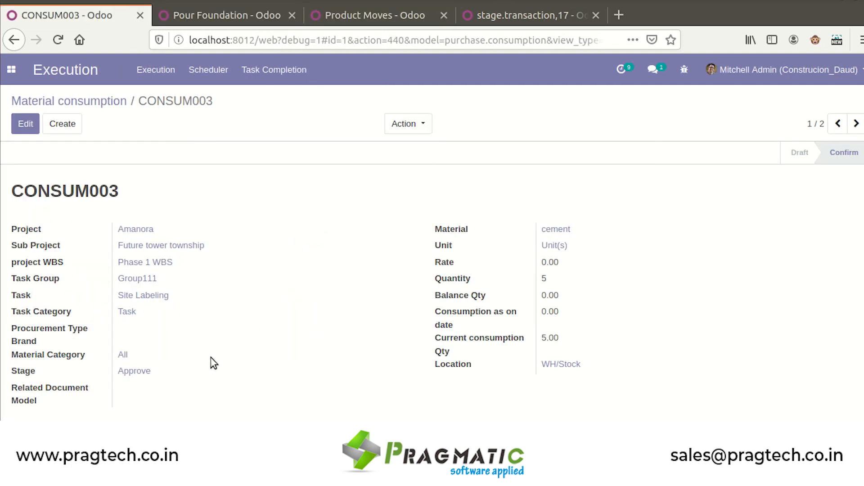
{"action": "scroll", "coordinate": [233, 351], "scroll_direction": "down", "scroll_amount": 3}
{"action": "scroll", "coordinate": [232, 352], "scroll_direction": "up", "scroll_amount": 3}
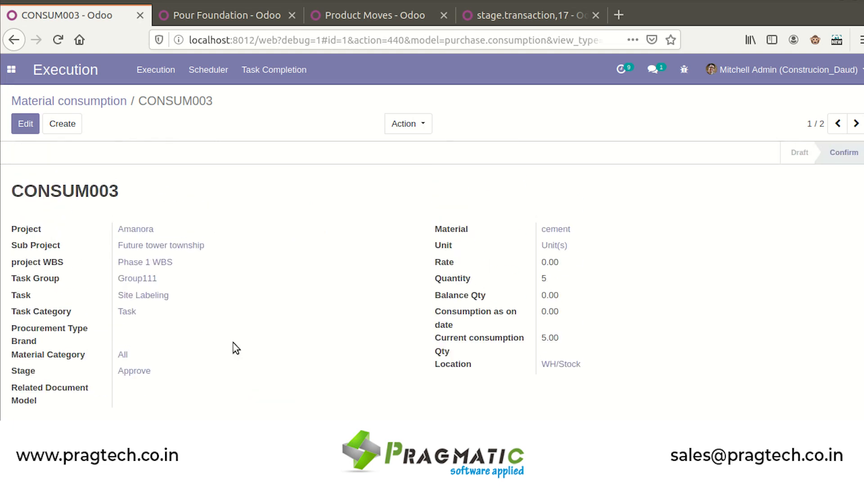
Open the Apps overview of available and installed modules
{"action": "left_click", "coordinate": [21, 78]}
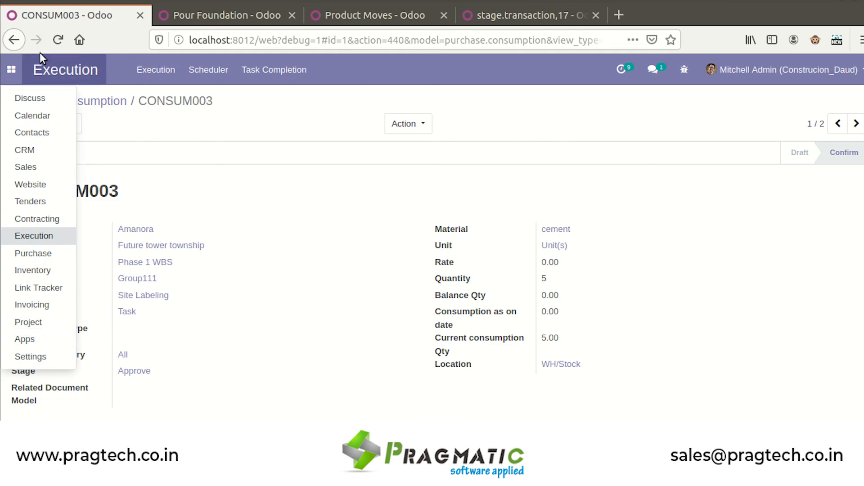
{"action": "left_click", "coordinate": [11, 70]}
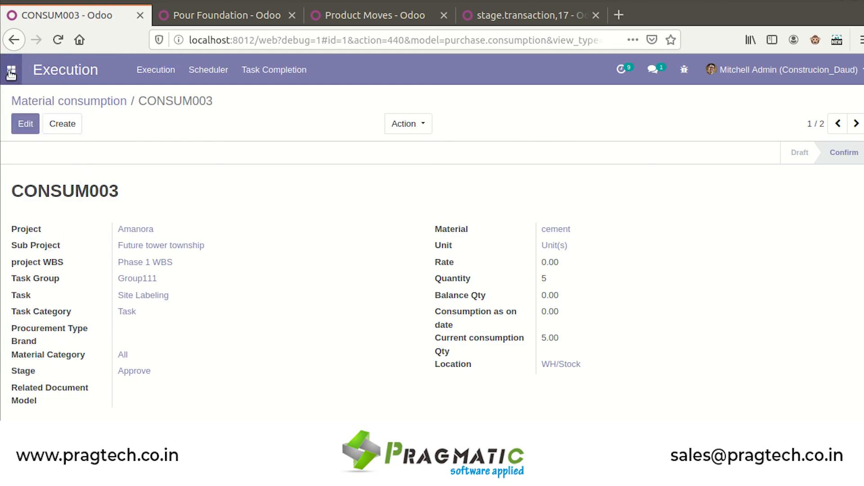
{"action": "left_click", "coordinate": [11, 69]}
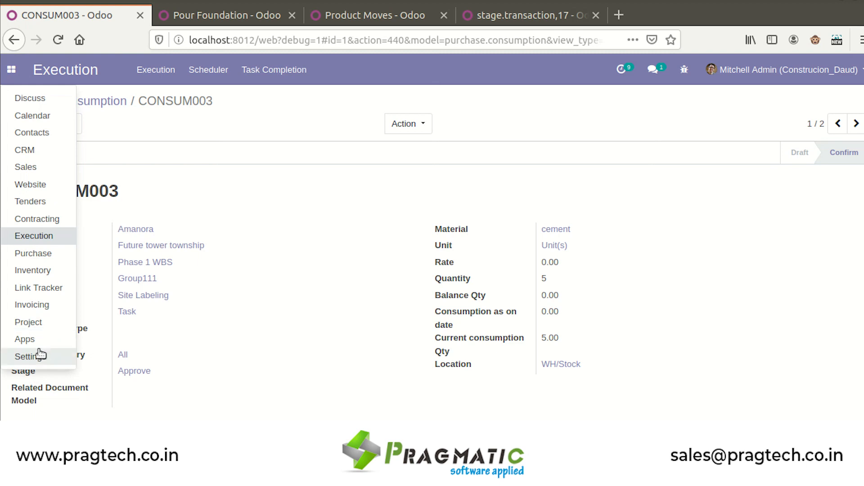
{"action": "left_click", "coordinate": [40, 341]}
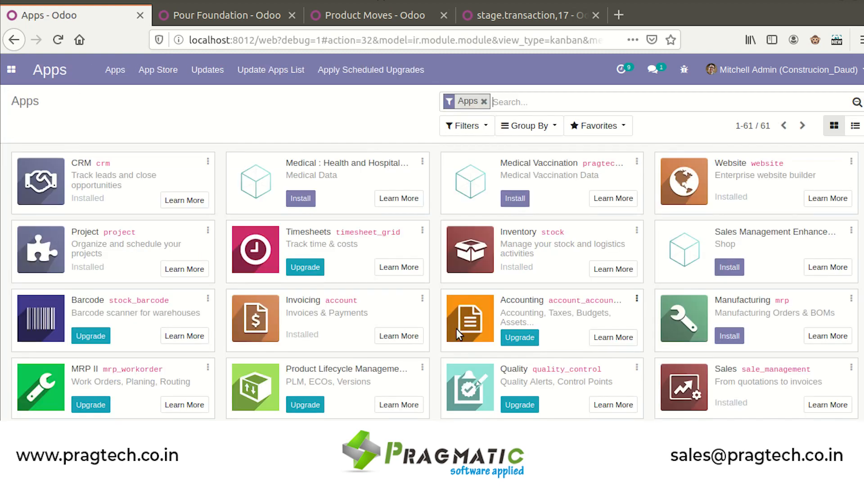